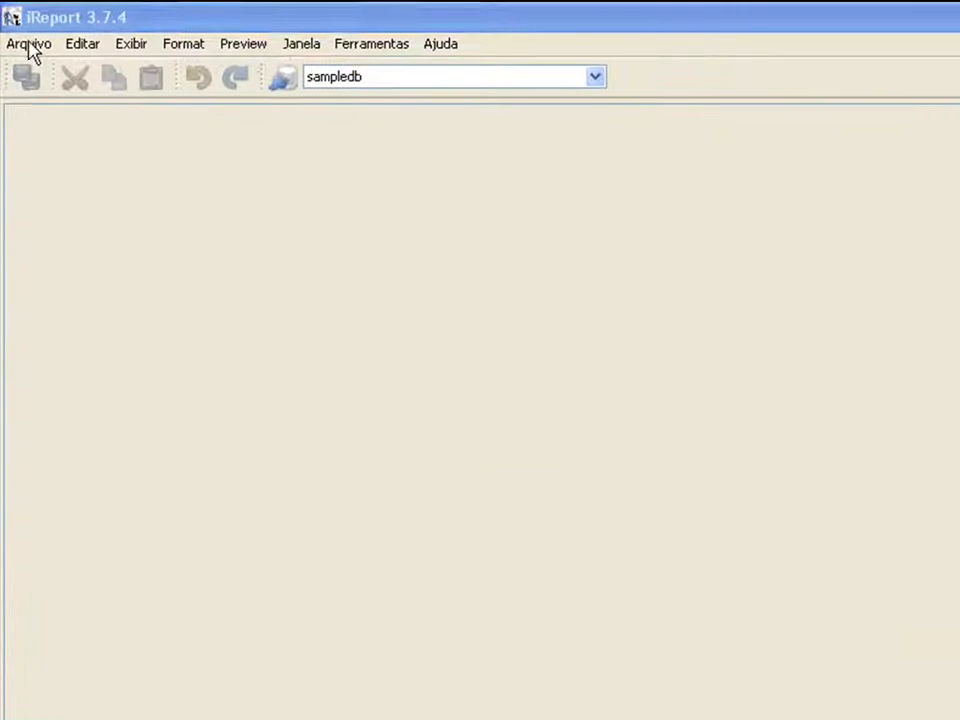
Start a new report from the Blank A4 template
click(18, 86)
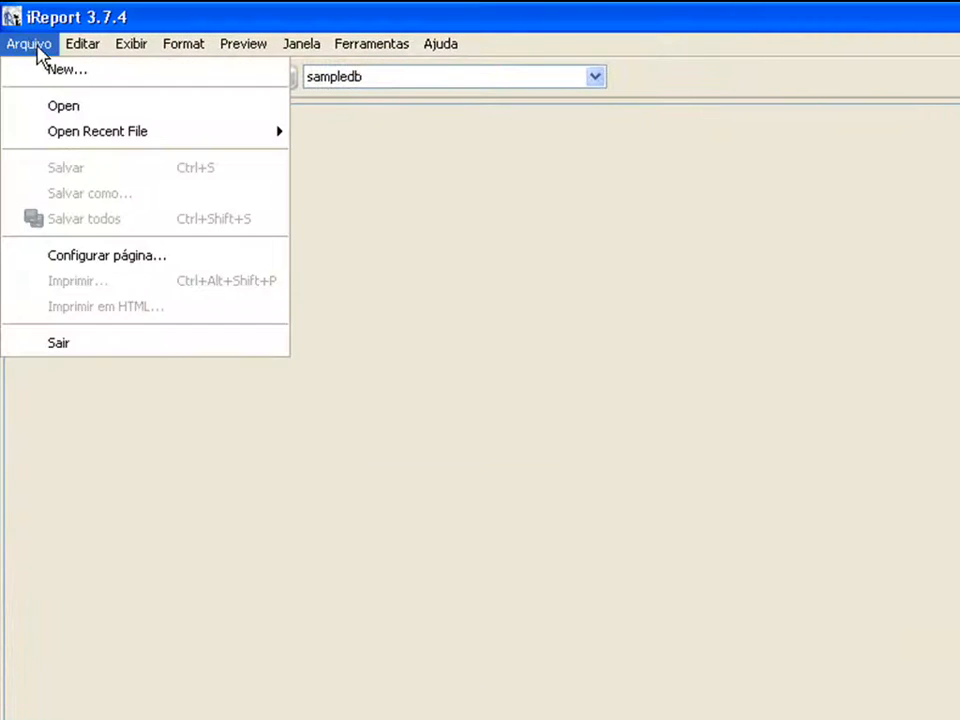
click(62, 70)
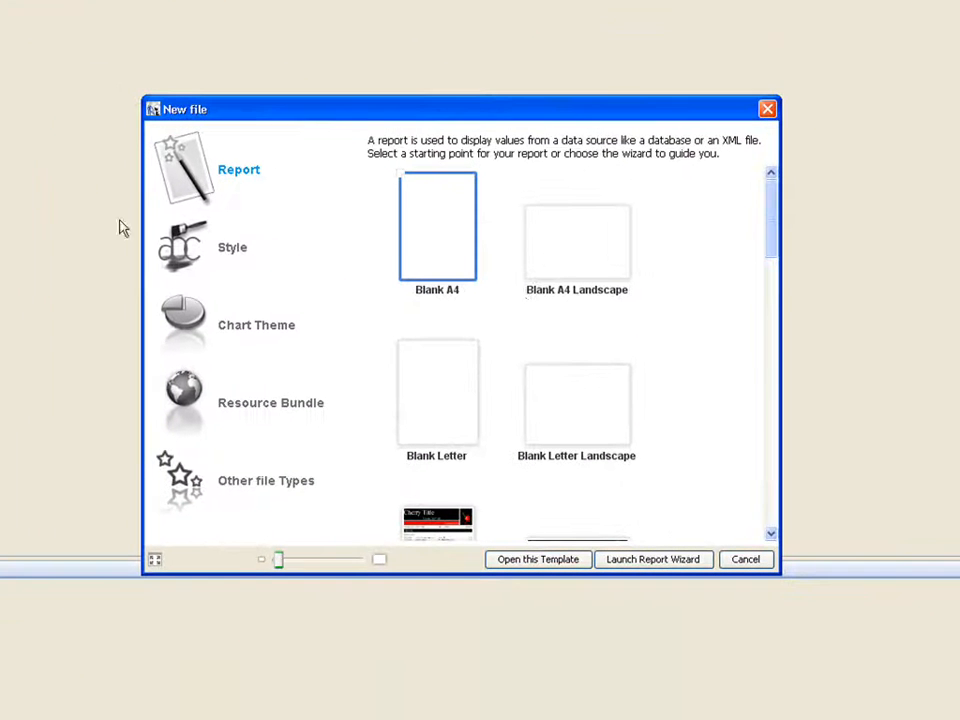
drag(772, 230, 671, 216)
click(556, 559)
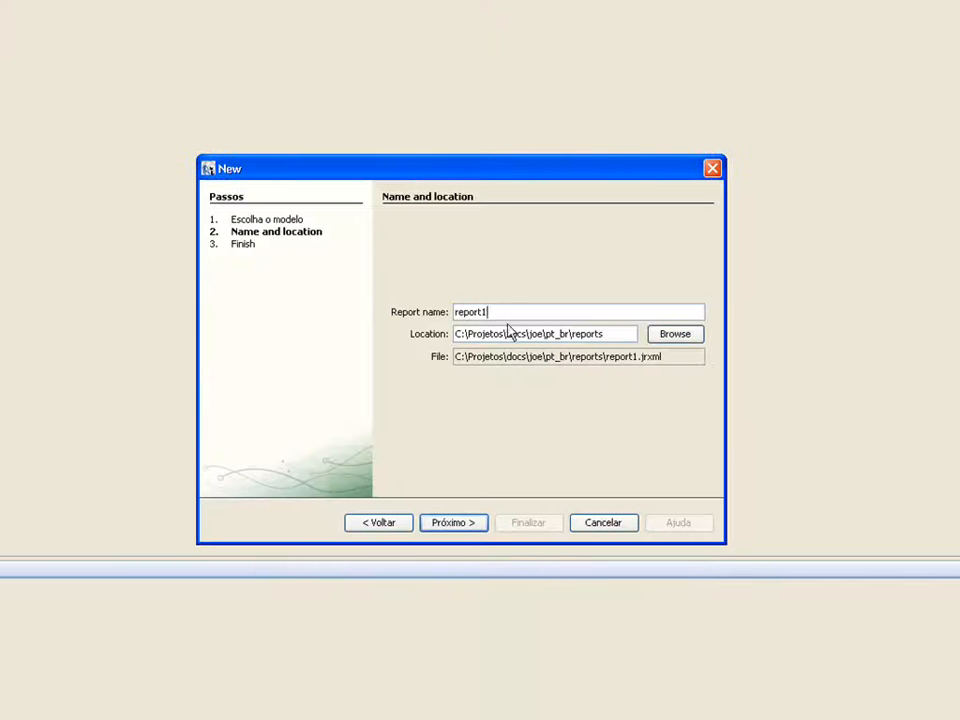
Name the report oprimeiro and finish creating it in the reports folder
drag(504, 311, 446, 321)
text(oprimeiro)
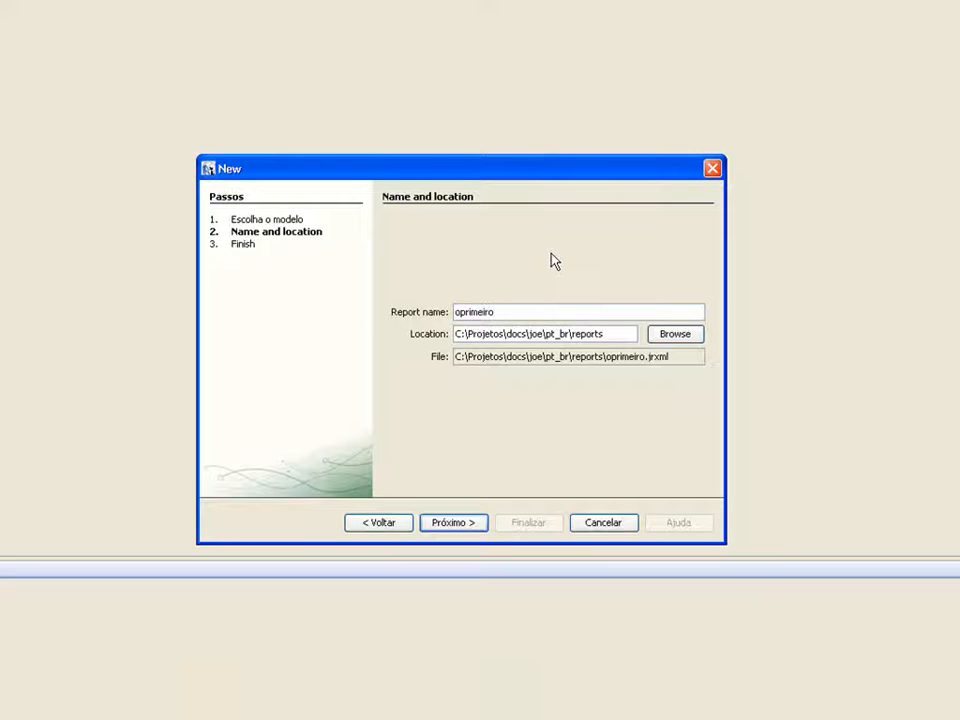
click(476, 528)
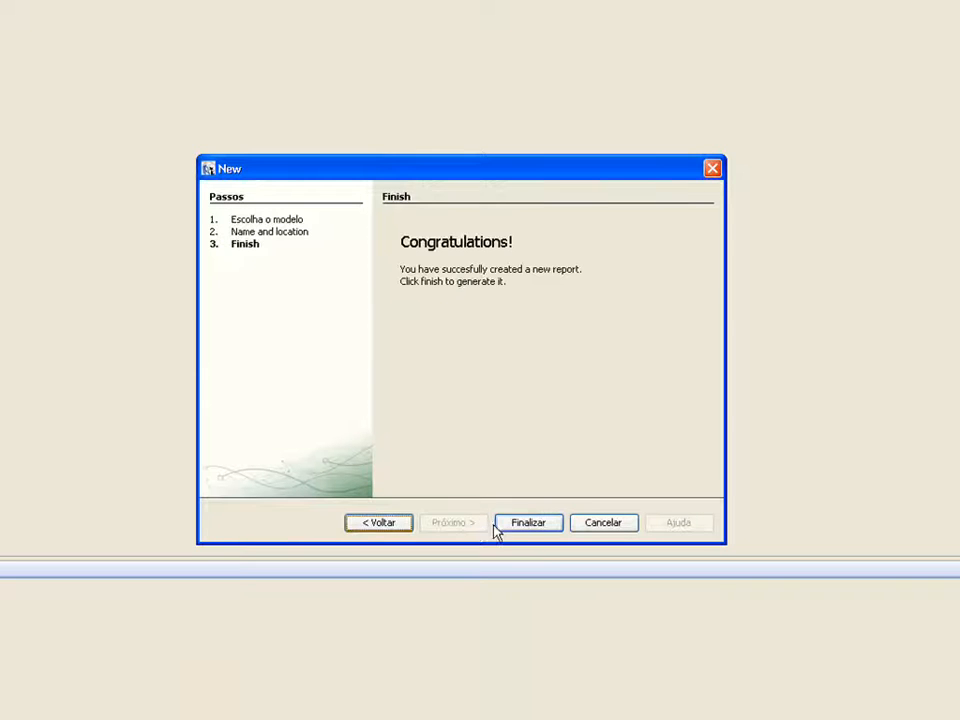
click(518, 528)
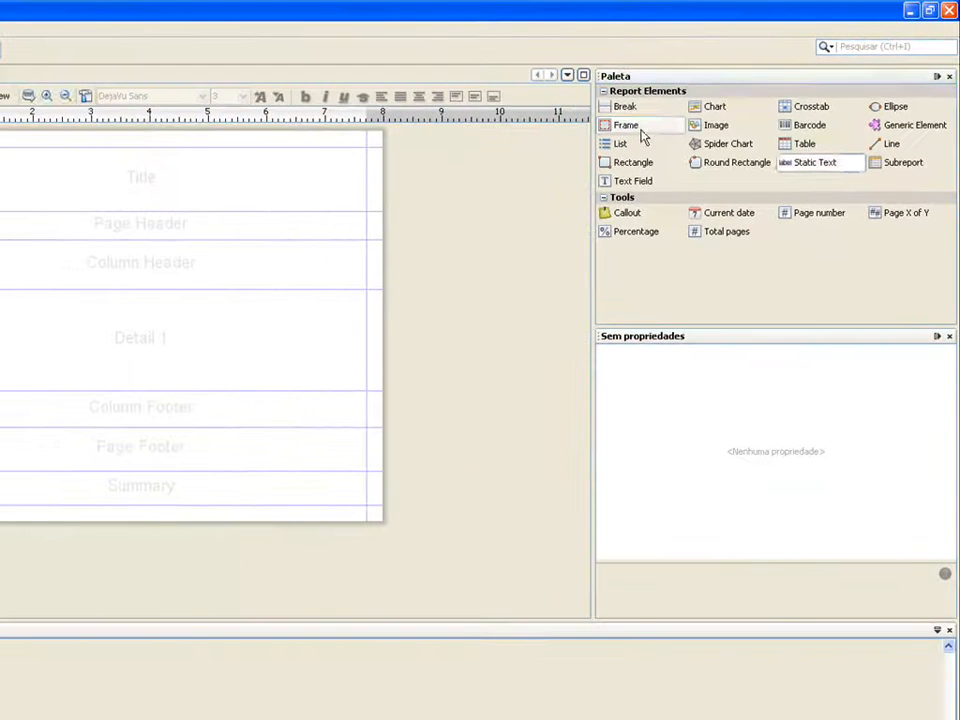
Try placing a frame element in the Title band and look over its properties
drag(500, 173, 50, 219)
drag(323, 160, 48, 166)
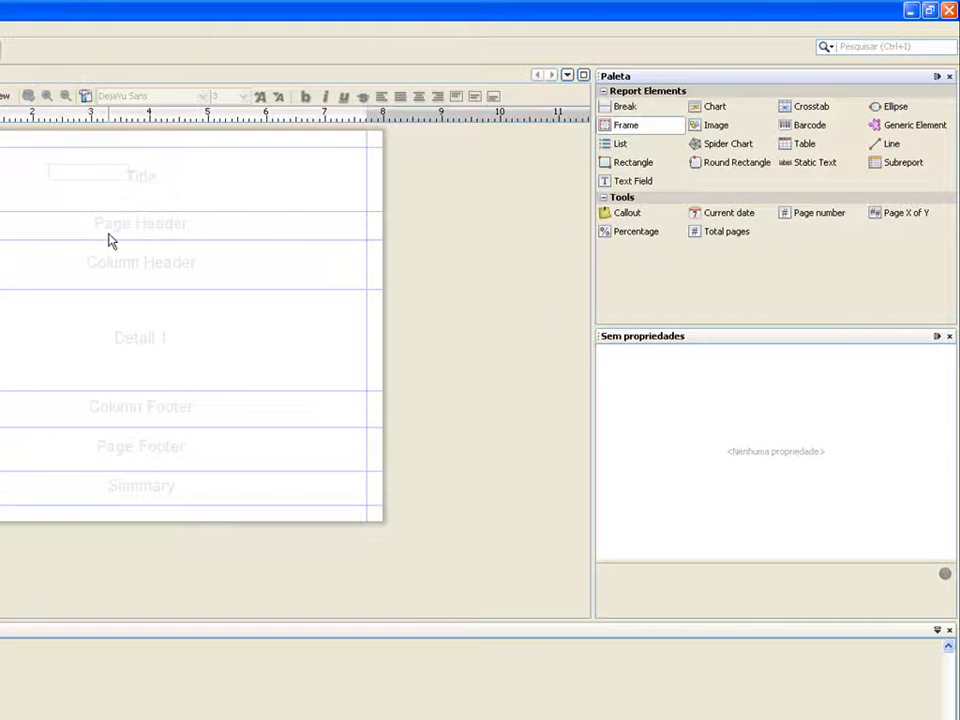
click(109, 179)
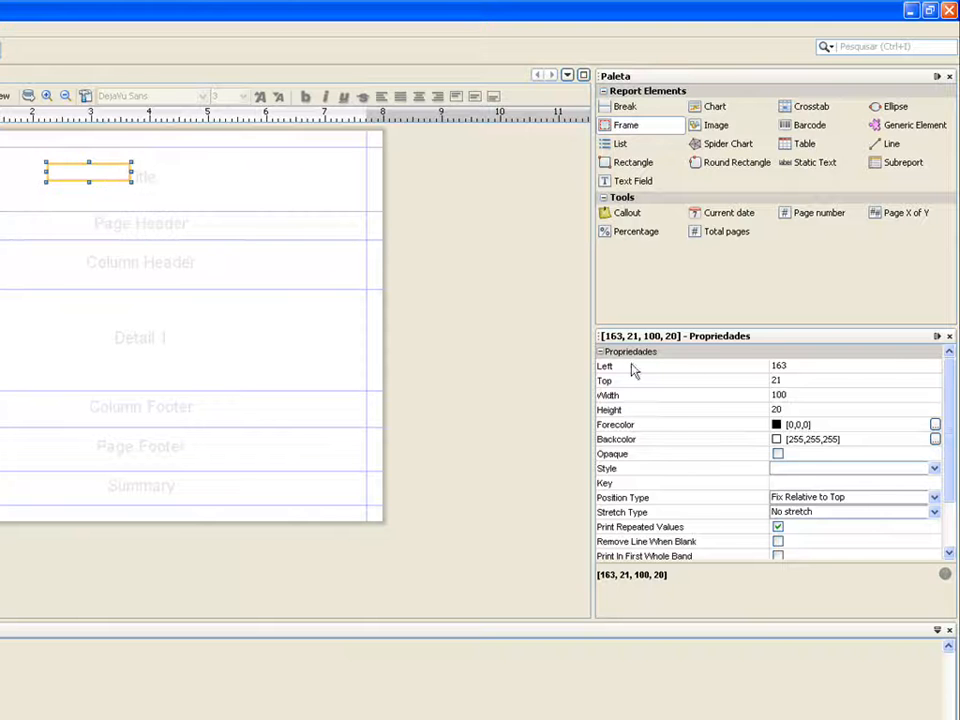
mouse_move(953, 376)
mouse_down()
mouse_move(953, 440)
mouse_move(951, 366)
mouse_up()
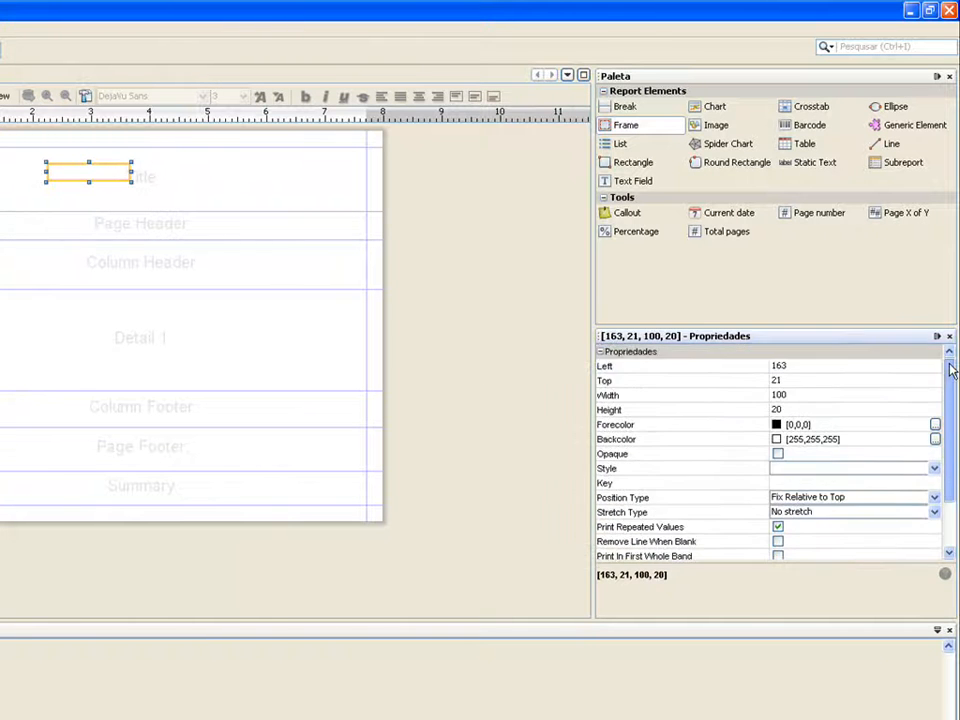
click(92, 185)
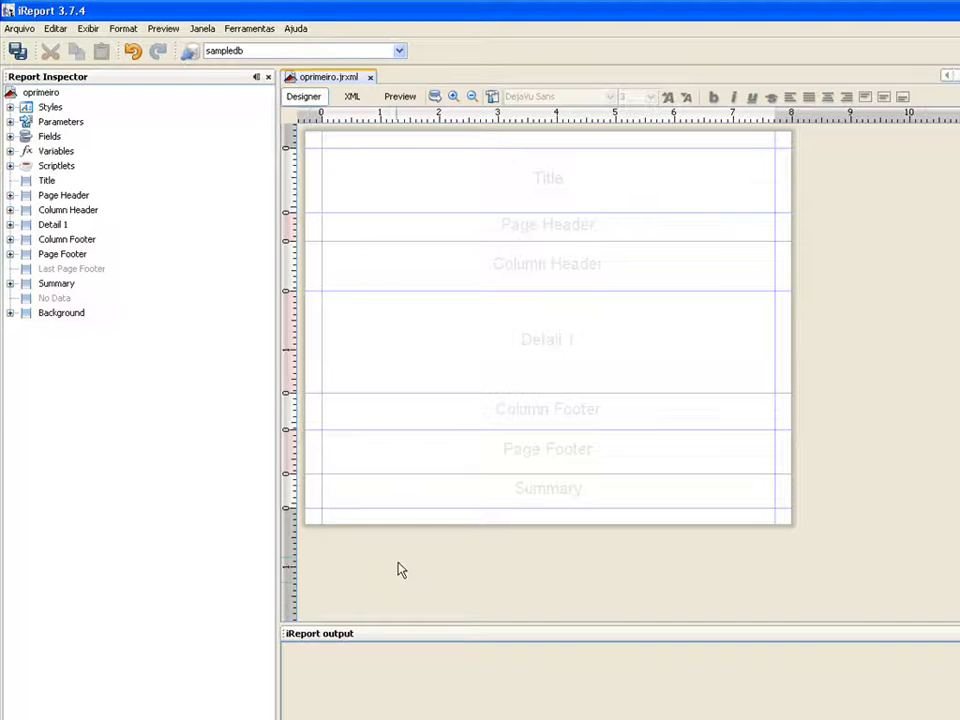
Look at the data source list and, in Notepad++, examine the pessoa table definition and insert statements in postgres.sql
click(400, 51)
click(400, 52)
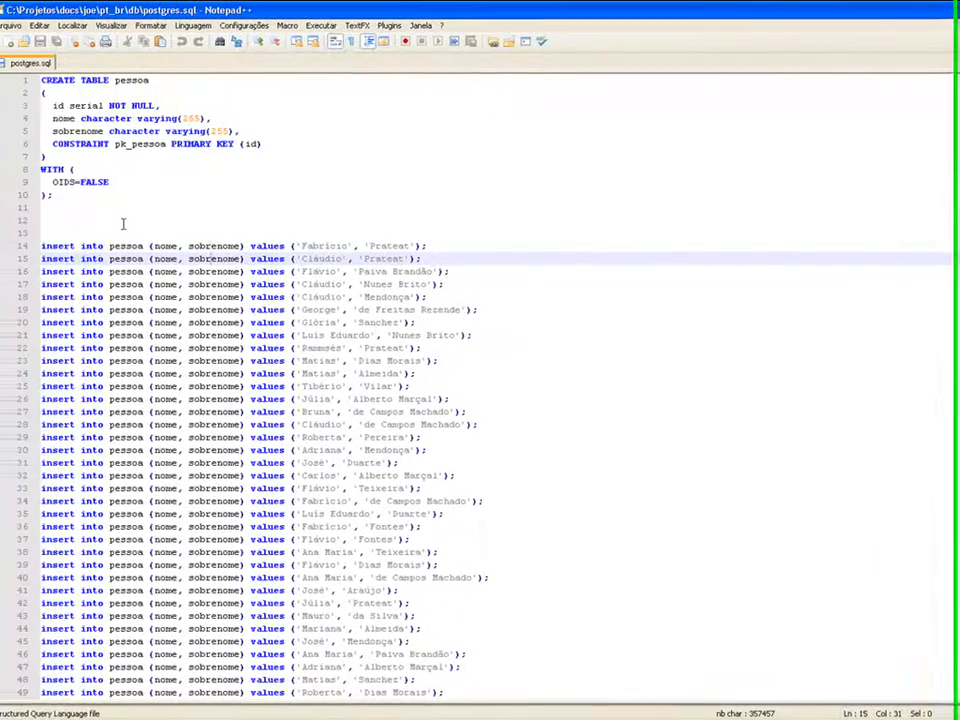
drag(94, 199, 48, 79)
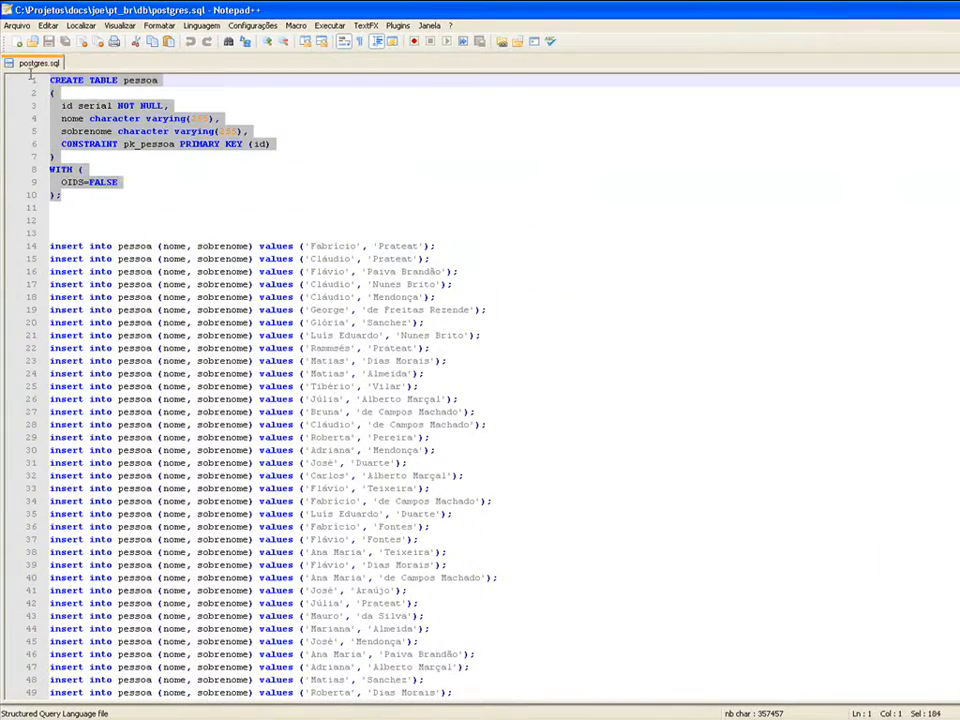
click(112, 171)
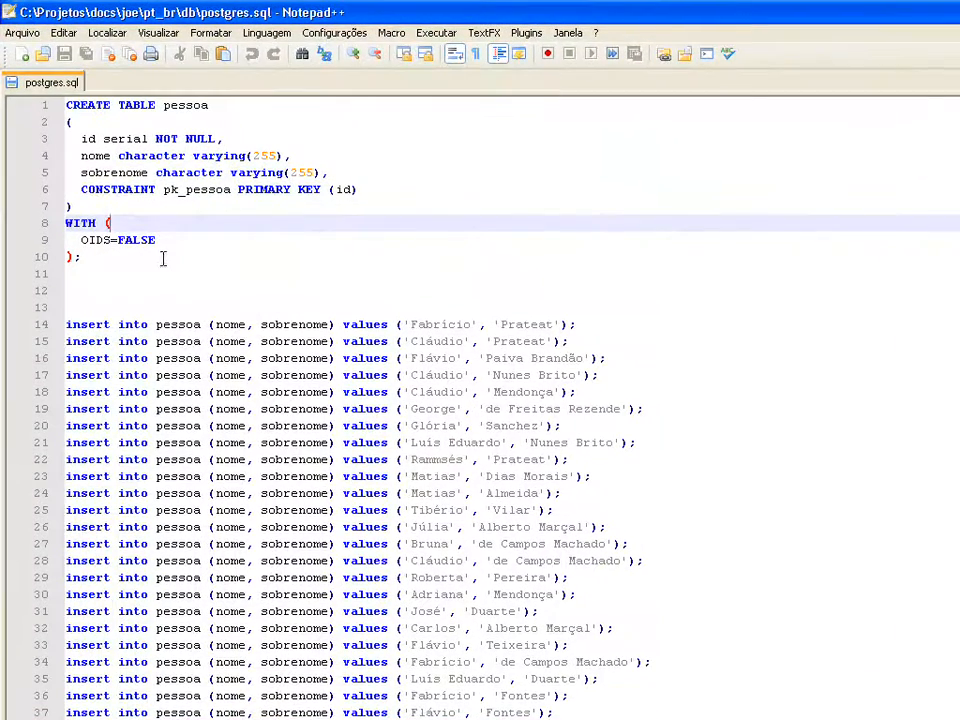
drag(157, 342, 313, 578)
click(322, 595)
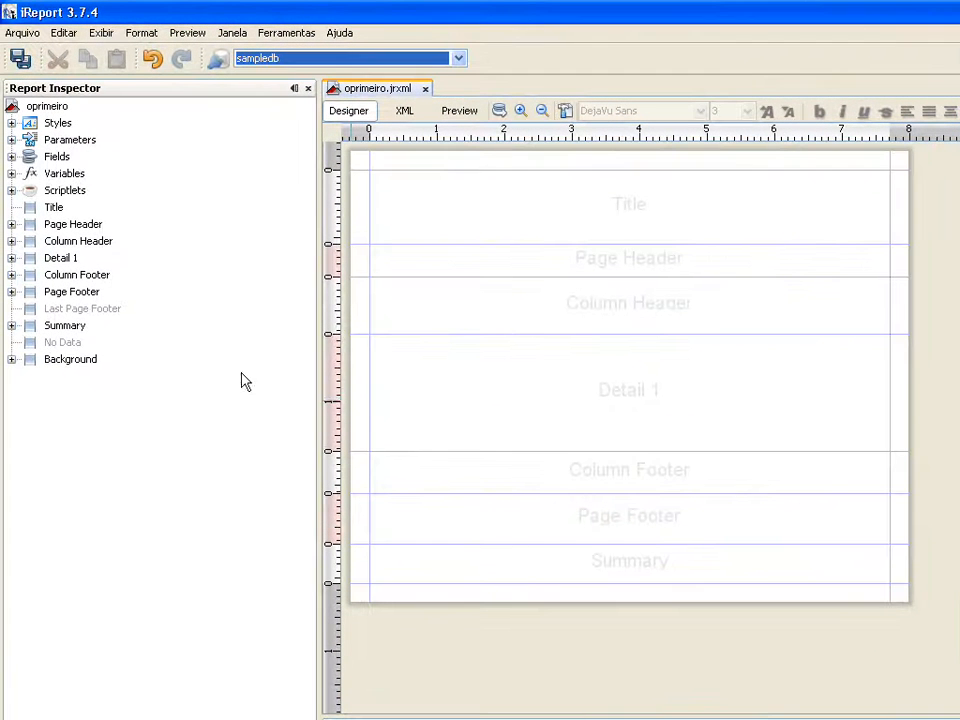
Delete the Summary and Column Footer bands from the oprimeiro report in iReport
right_click(76, 326)
click(116, 387)
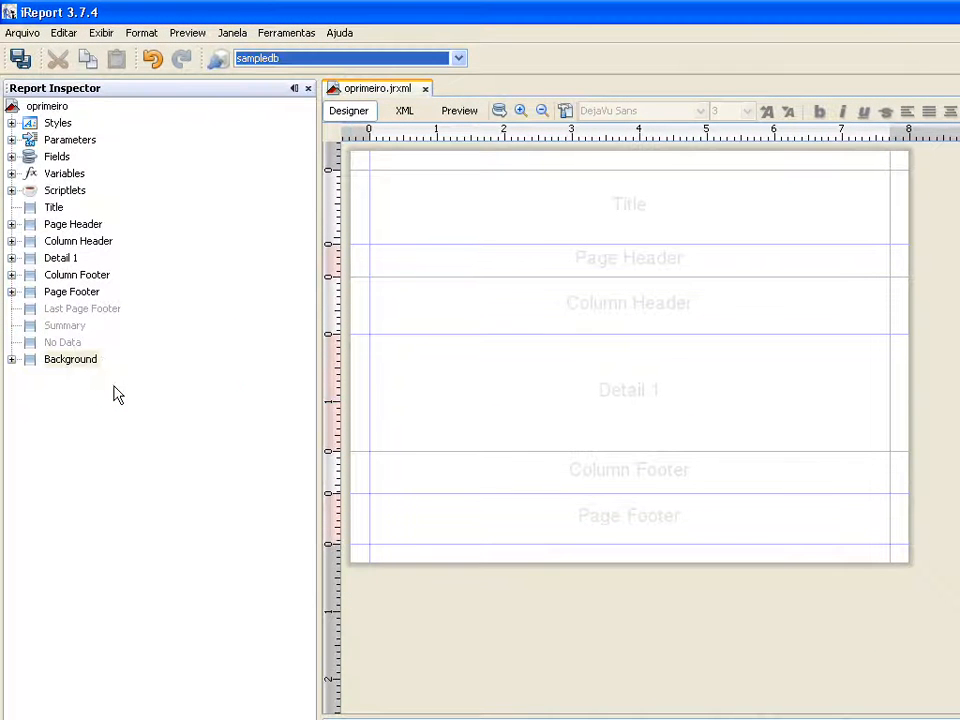
right_click(86, 275)
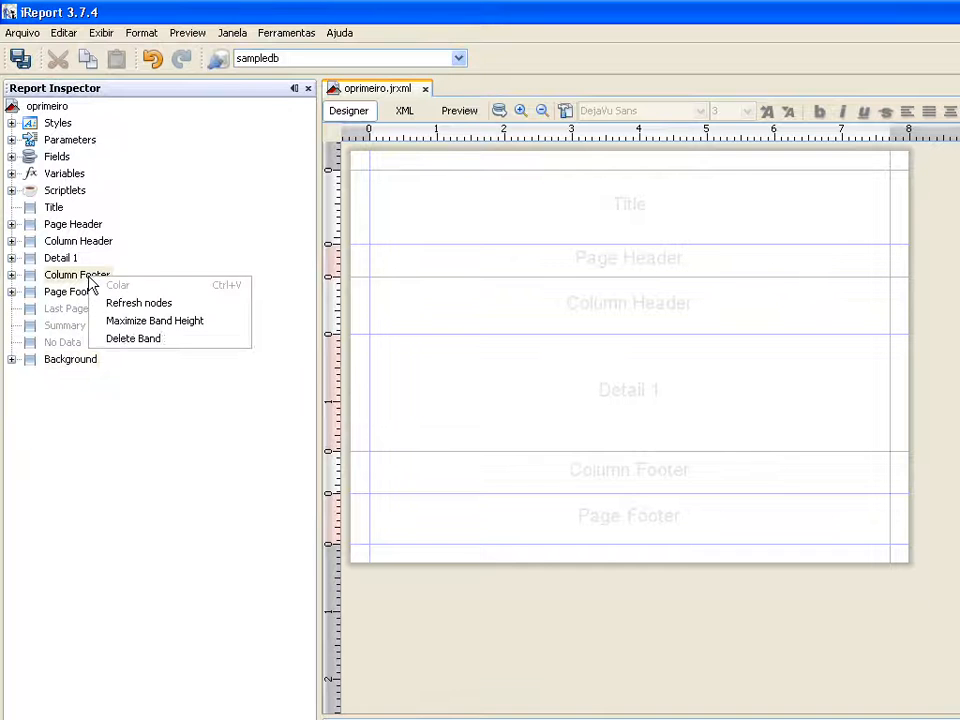
click(116, 337)
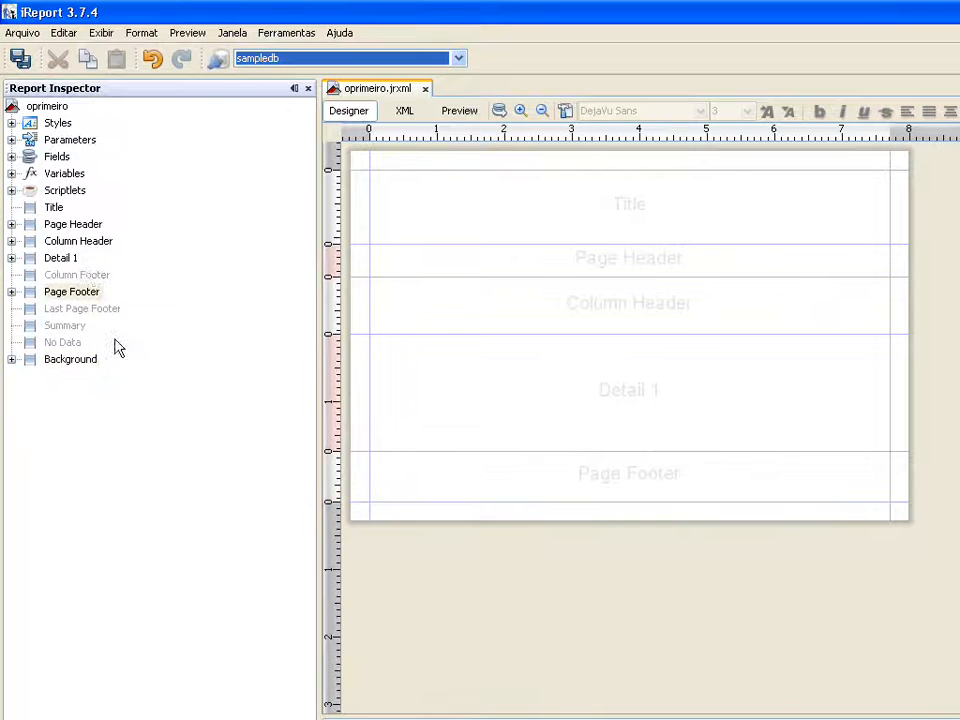
Delete the Column Header and Background bands from the report
right_click(86, 242)
click(120, 303)
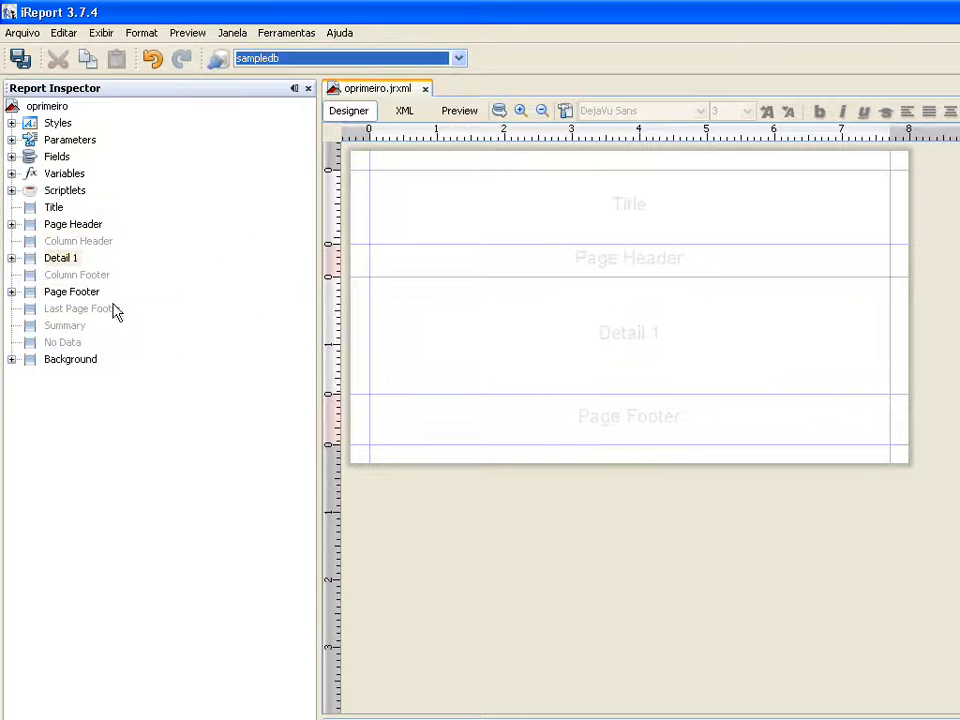
click(86, 366)
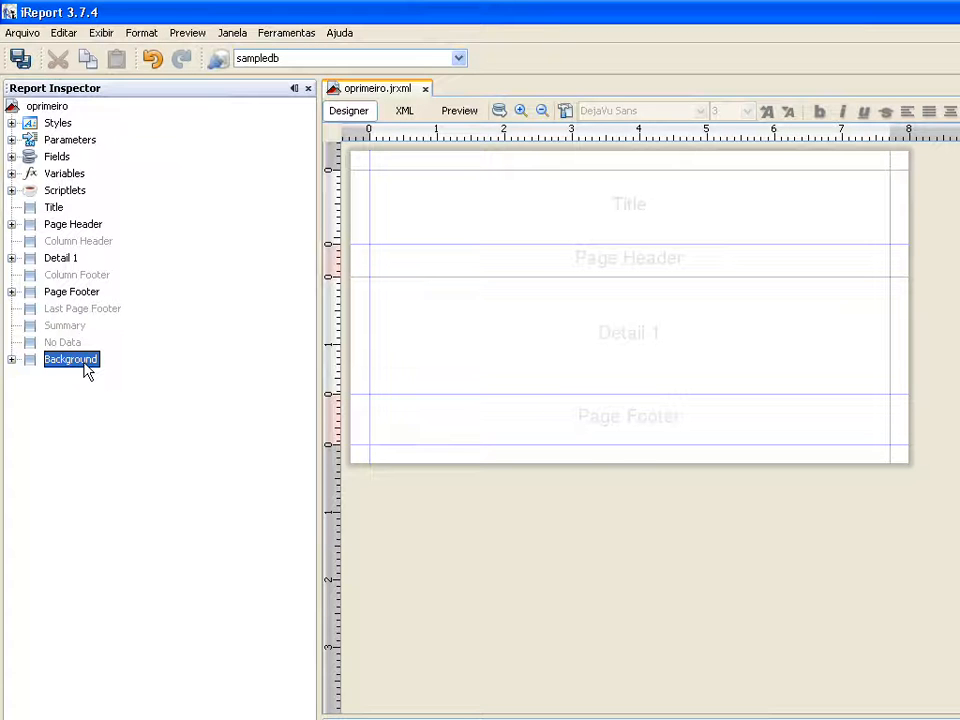
right_click(87, 370)
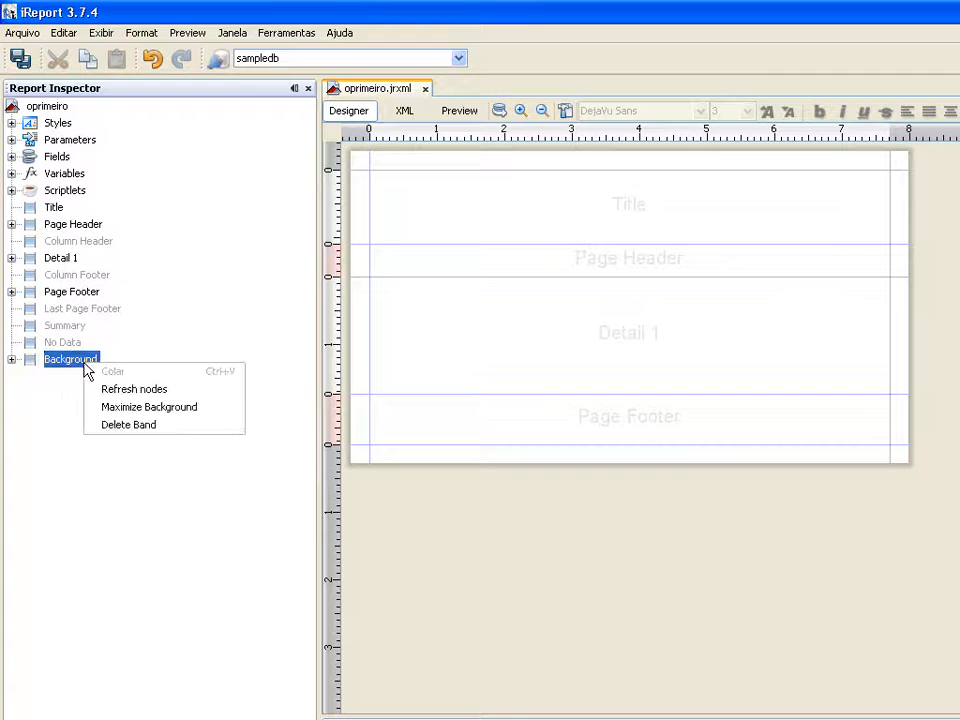
click(135, 430)
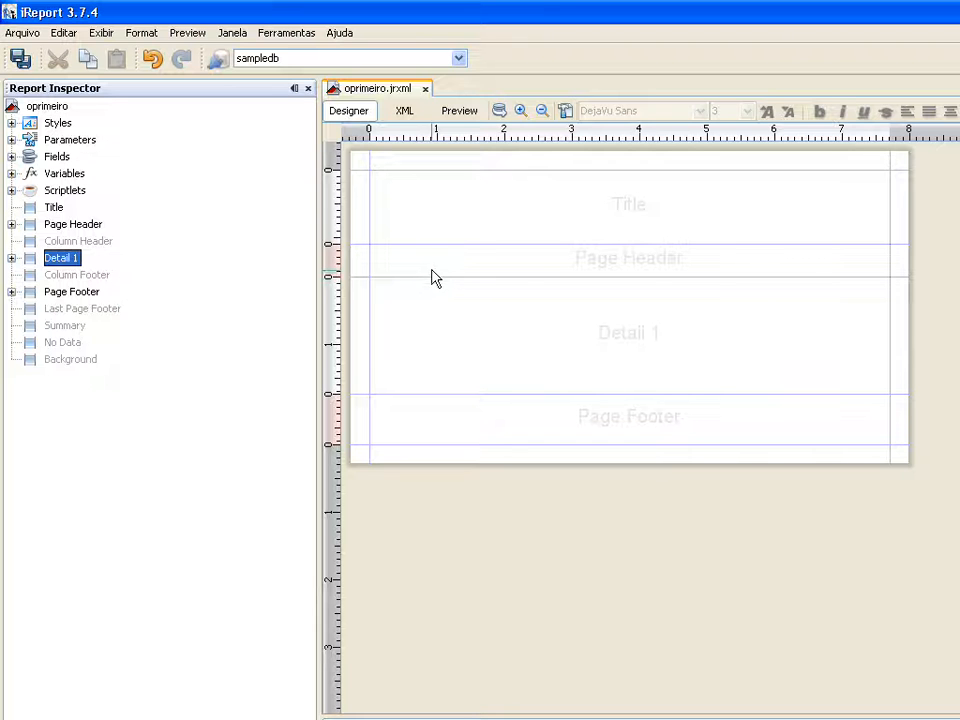
Set the band height of Detail 1 and of Page Footer to 20
click(430, 313)
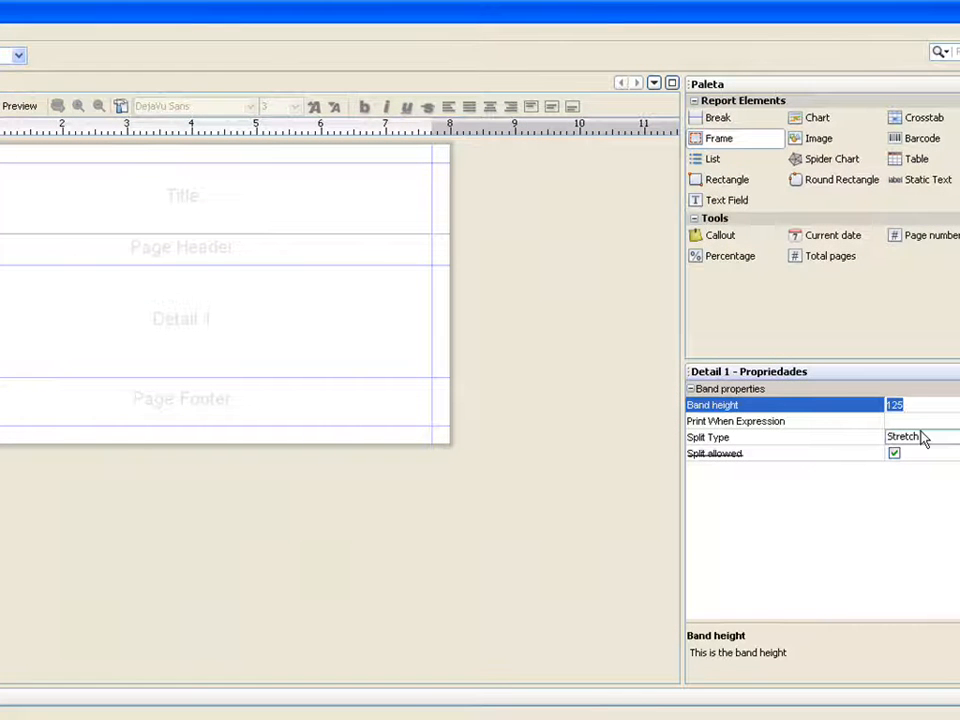
text(20)
key(Return)
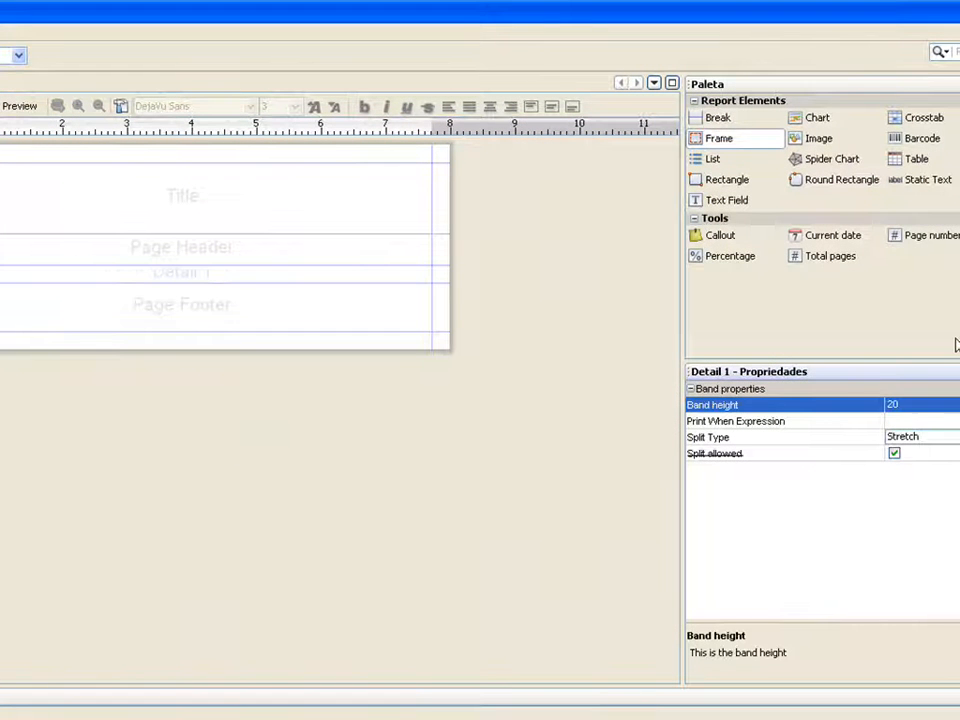
click(377, 312)
click(897, 404)
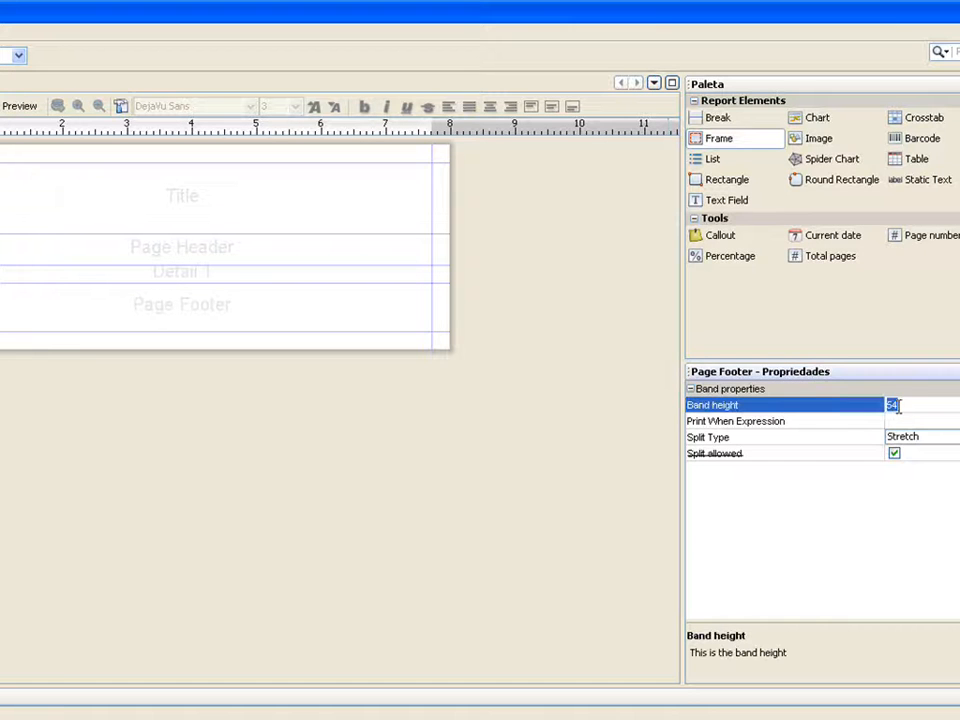
text(20)
key(Return)
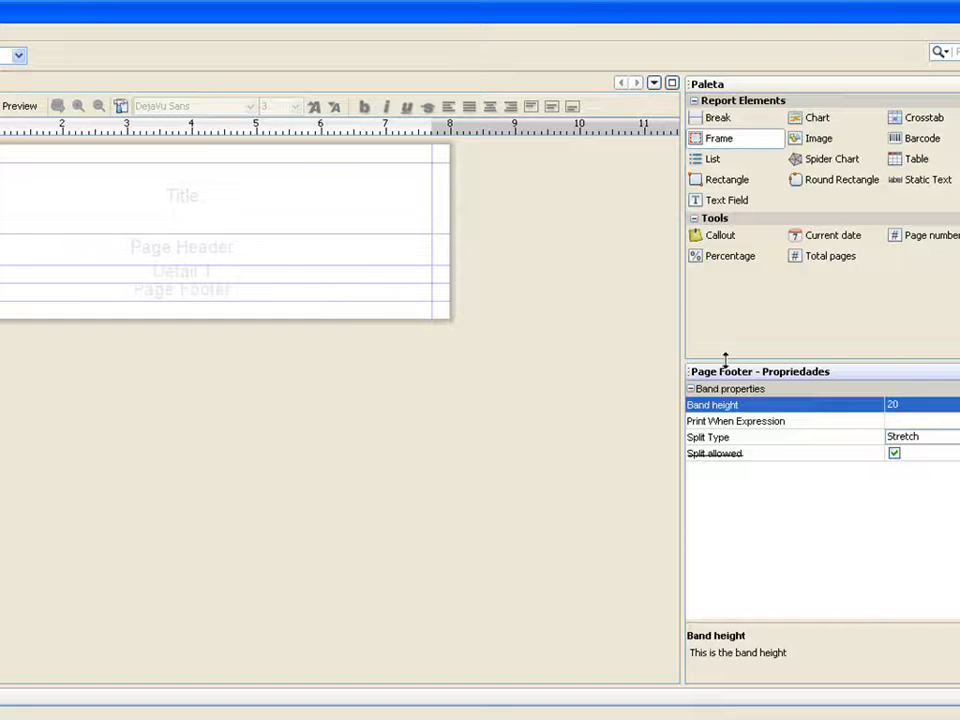
Set the Page Header band height to 20
click(317, 255)
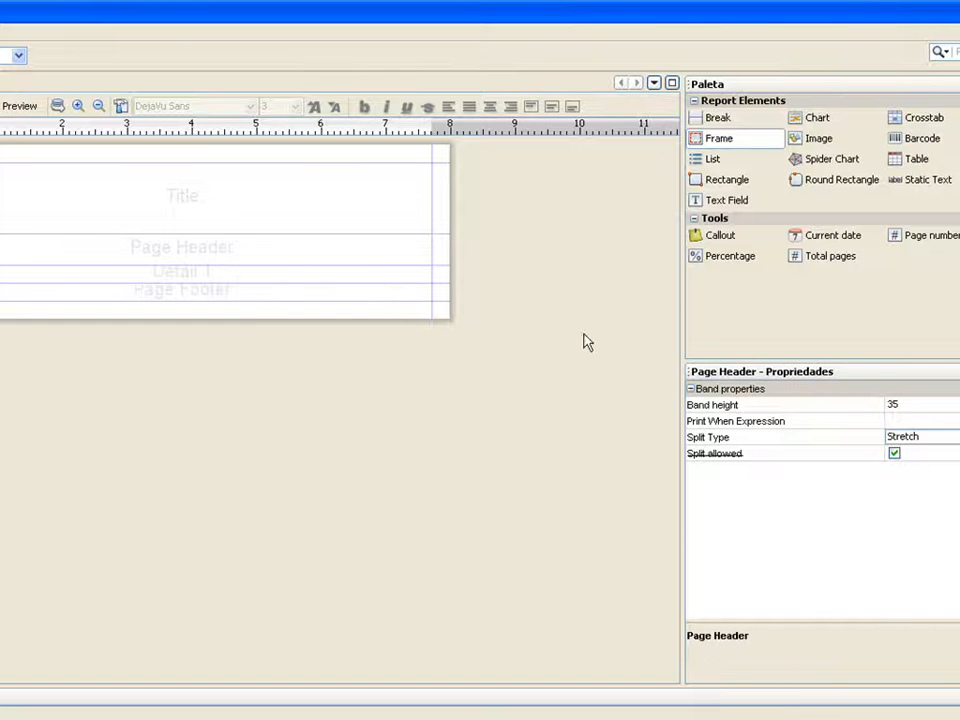
click(893, 404)
text(20)
key(Return)
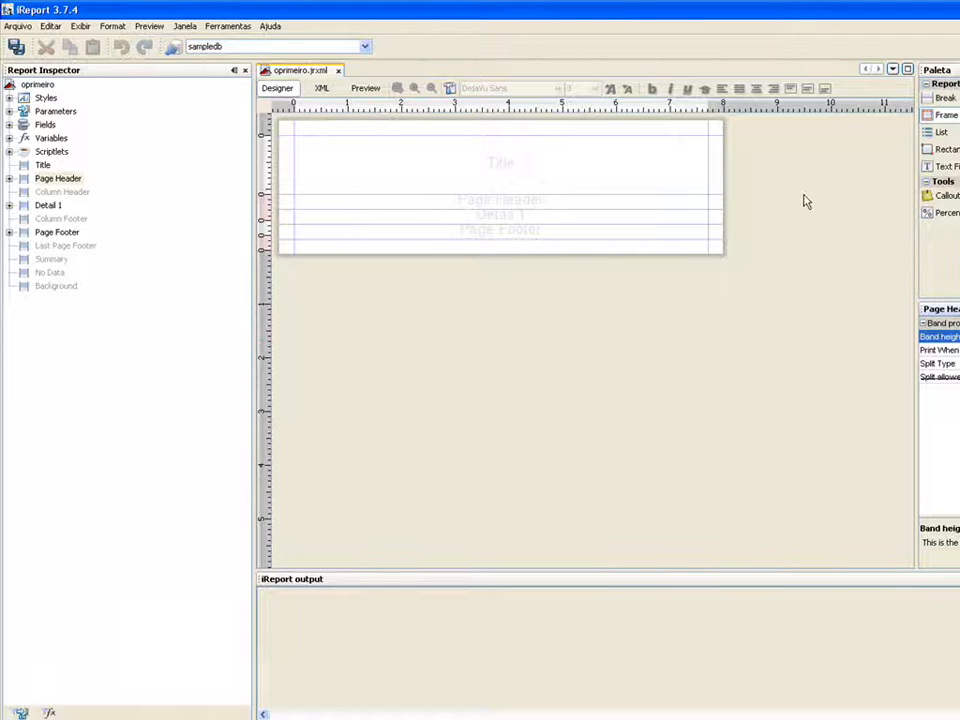
Place a frame in the Title band and adapt its size to the parent so it fills the band
drag(940, 120, 396, 159)
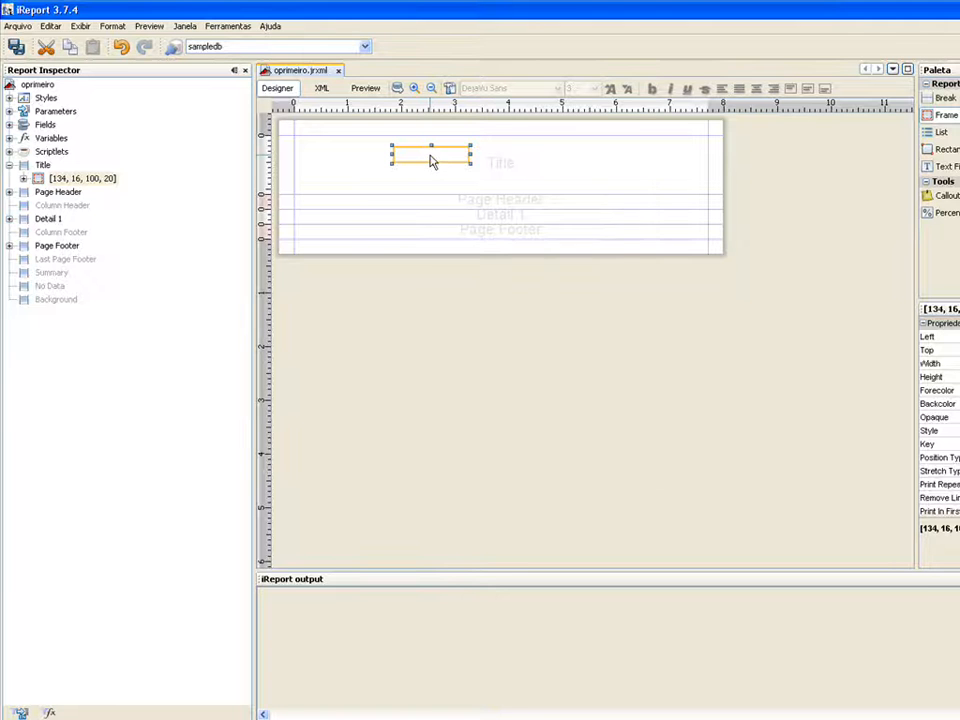
right_click(429, 156)
mouse_move(594, 390)
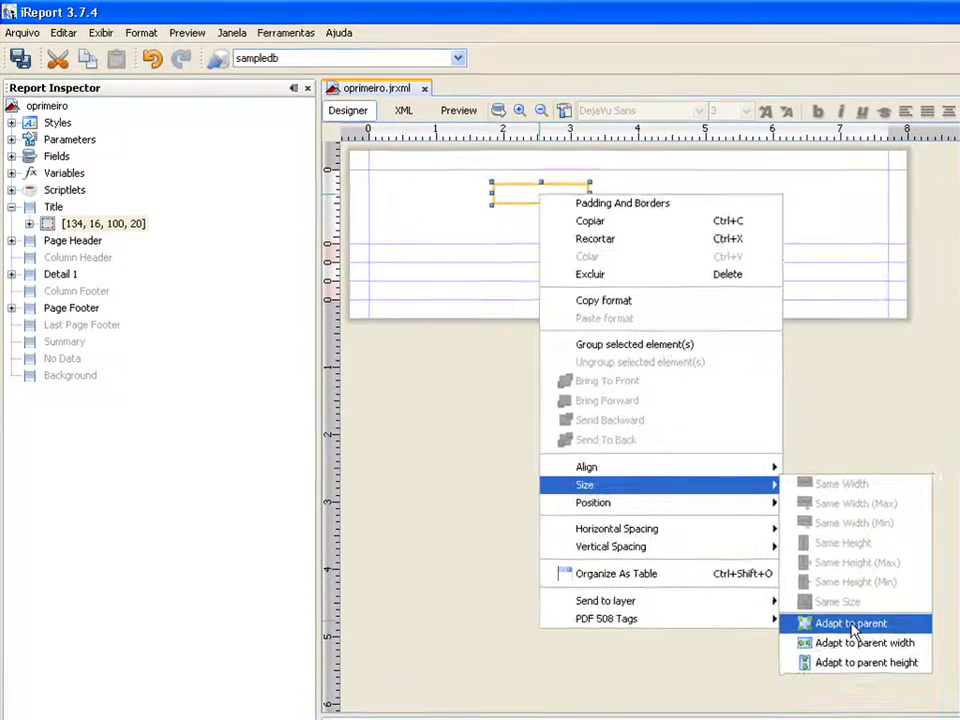
click(680, 500)
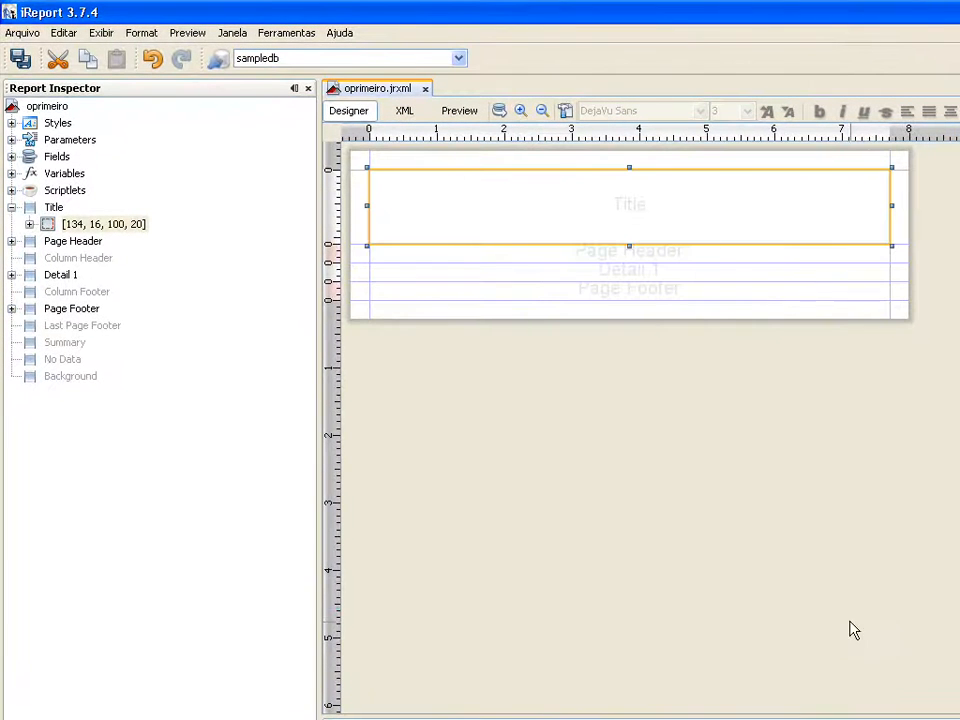
click(694, 428)
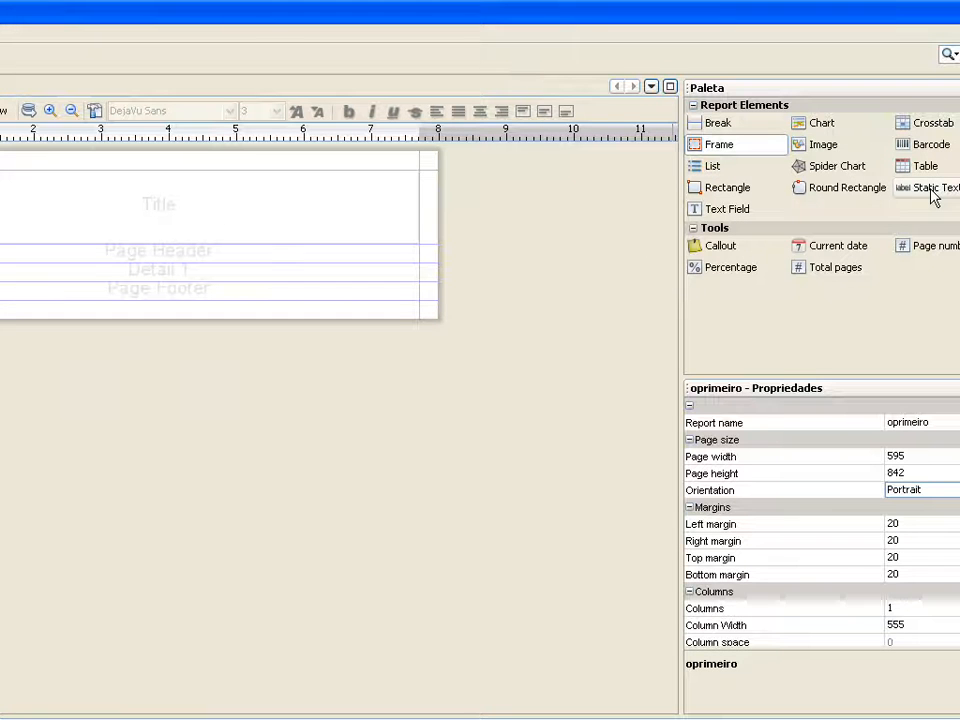
Add a static text element inside the Title frame and adapt its size to the parent
drag(872, 196, 69, 210)
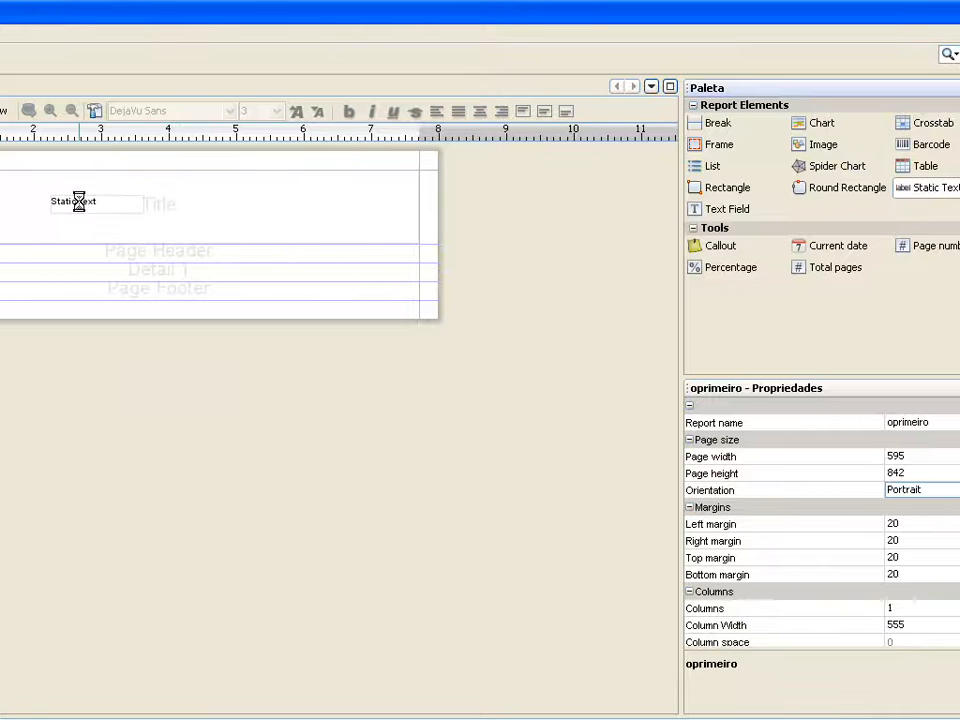
click(84, 210)
right_click(86, 212)
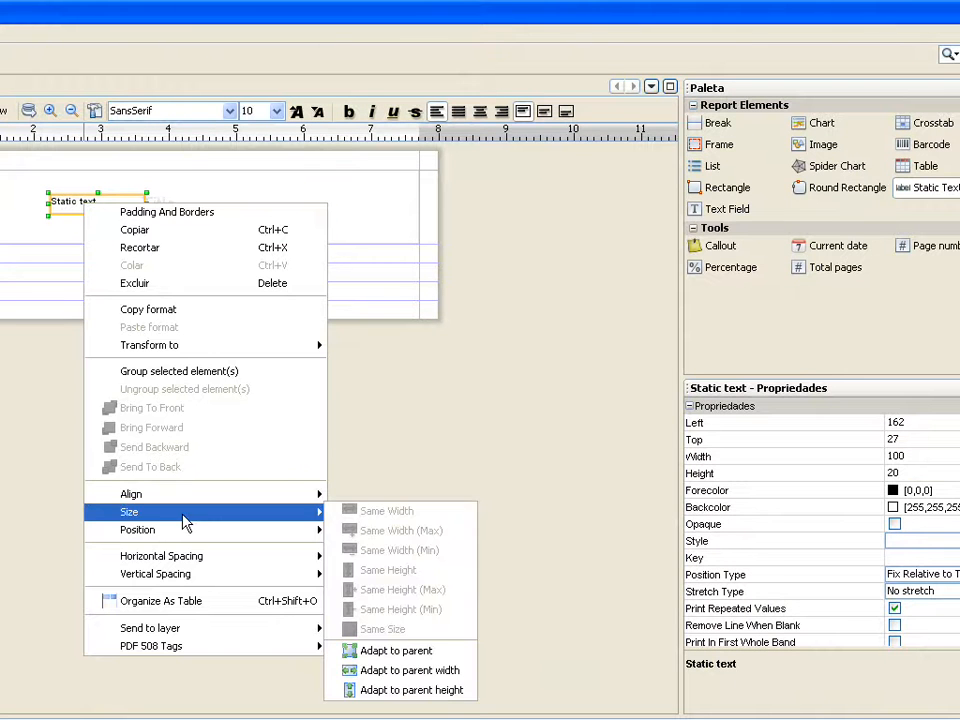
mouse_move(184, 518)
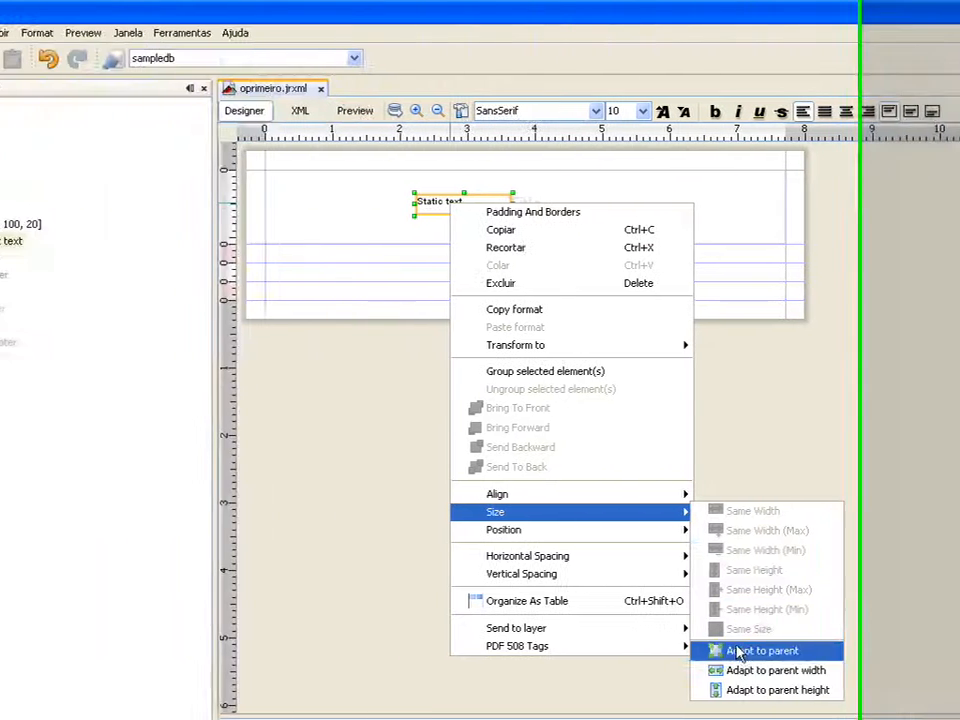
click(738, 652)
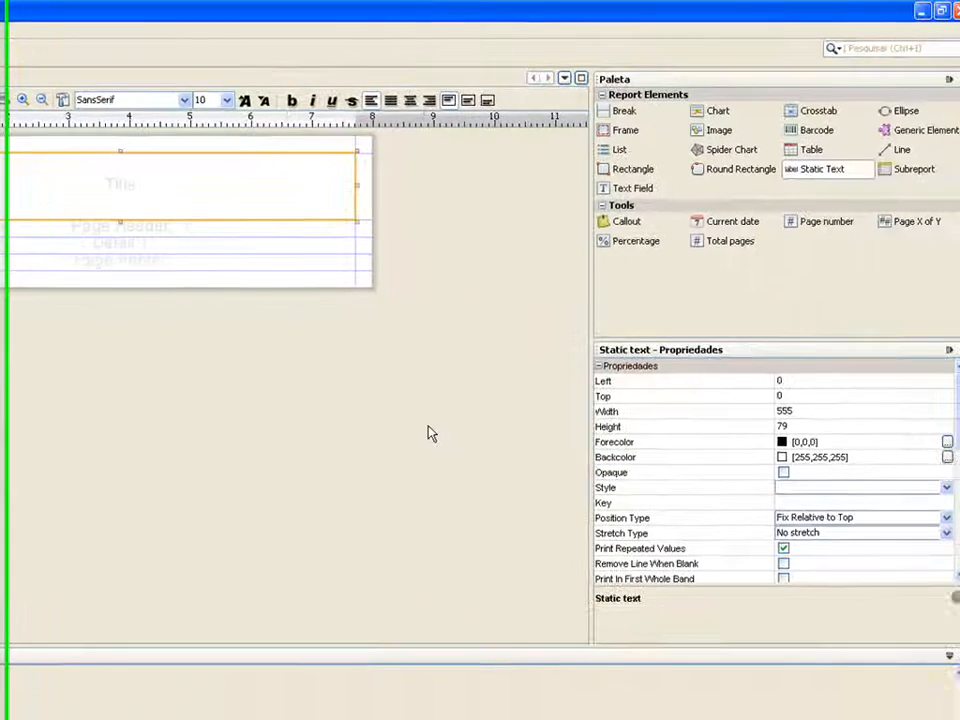
Set the text of the Title band's static text element to "Listagem de Pessoas"
drag(946, 424, 950, 505)
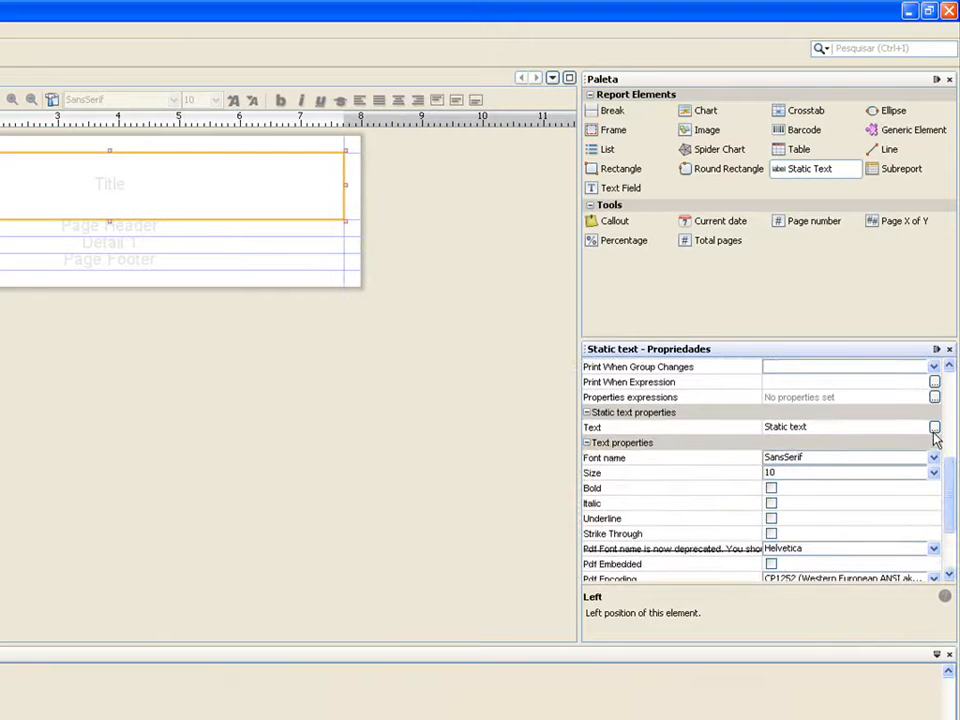
click(934, 427)
drag(144, 323, 47, 333)
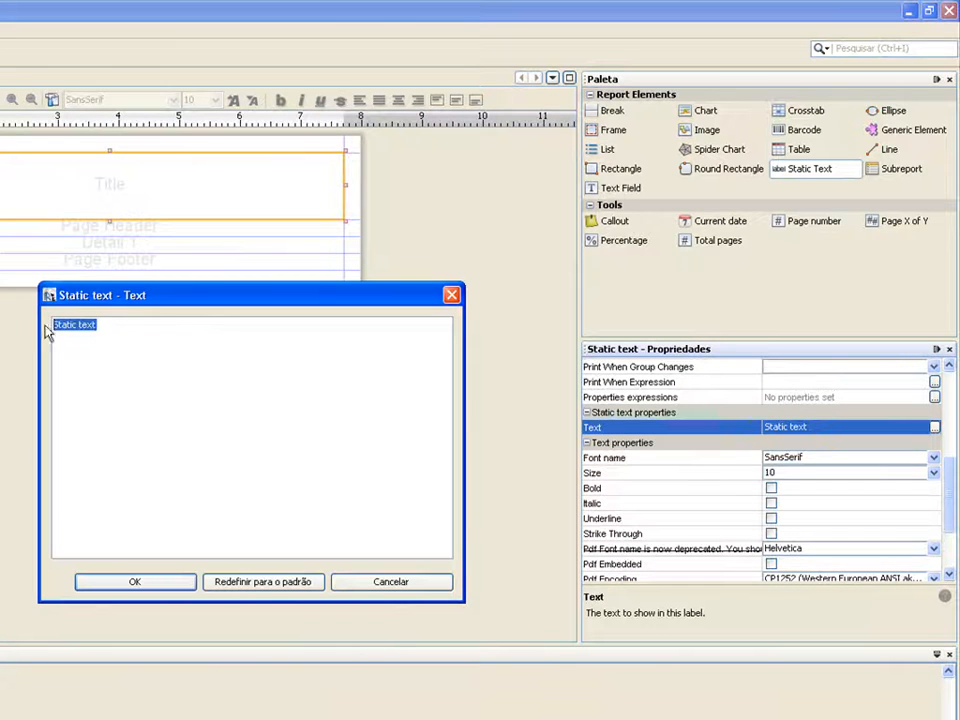
text(Listagem de Pessoas)
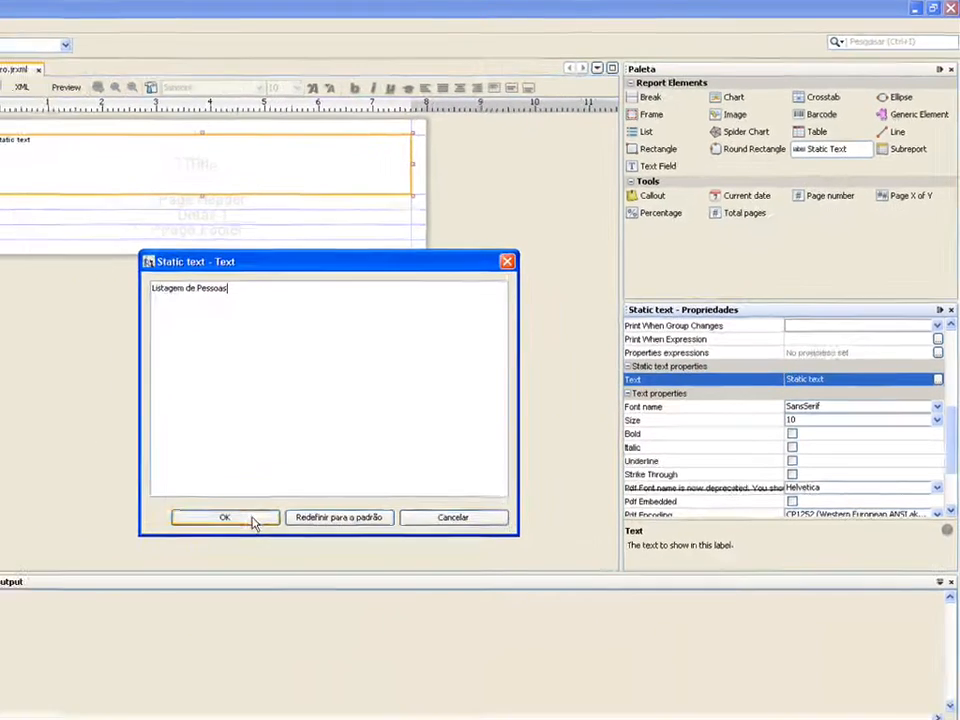
click(160, 581)
Center the title text both vertically and horizontally within its element
drag(953, 430, 891, 457)
click(835, 430)
click(824, 452)
click(816, 418)
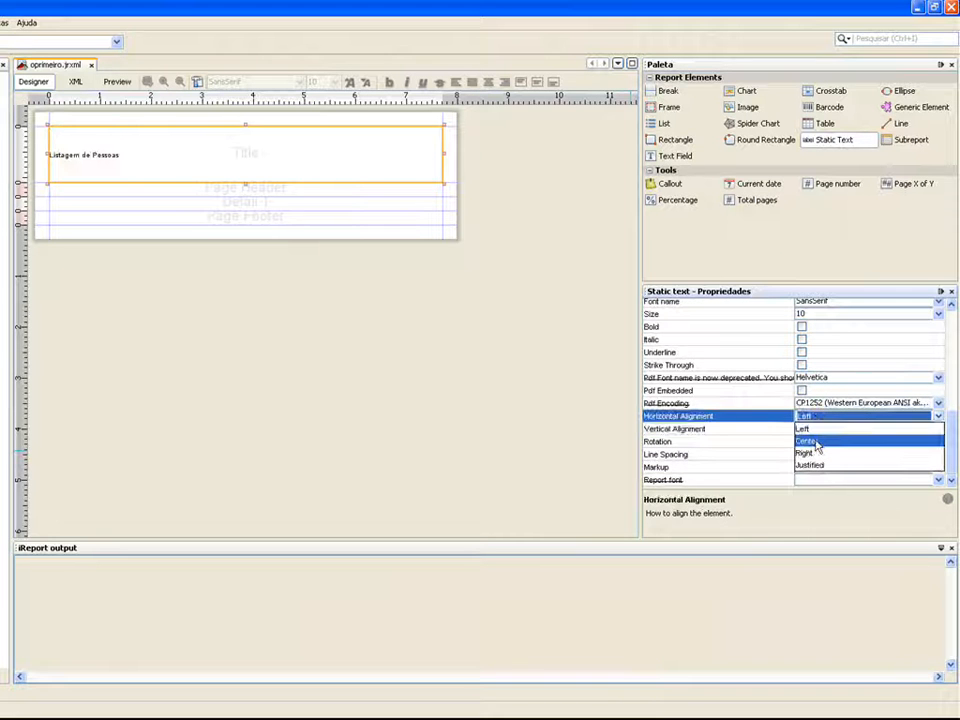
click(815, 441)
Set the title text's font size to 28 and make it bold
drag(952, 447, 953, 410)
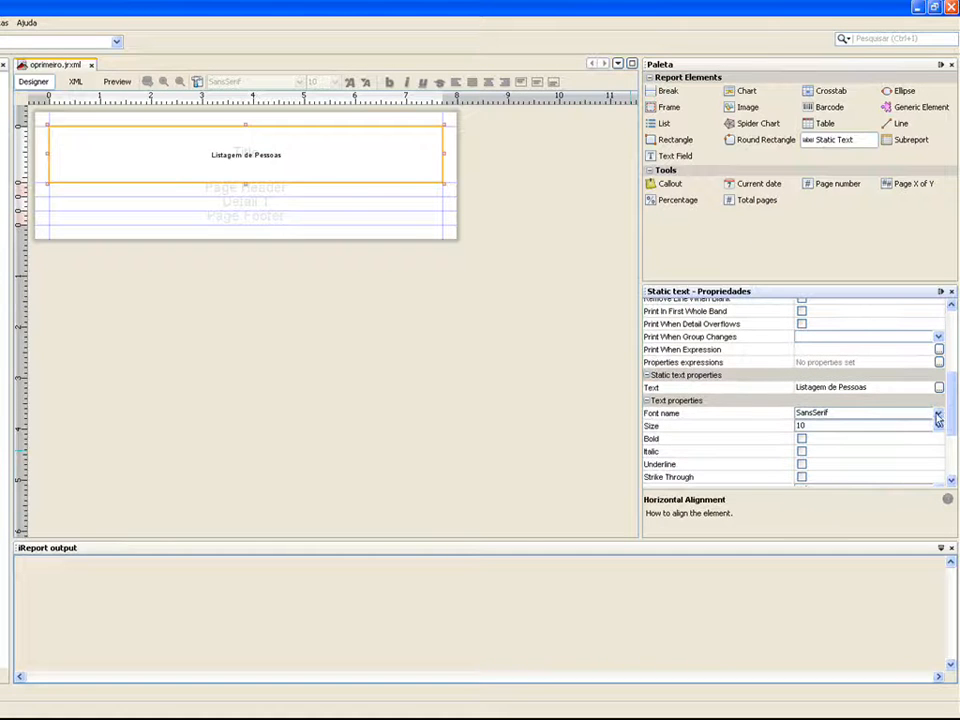
click(938, 426)
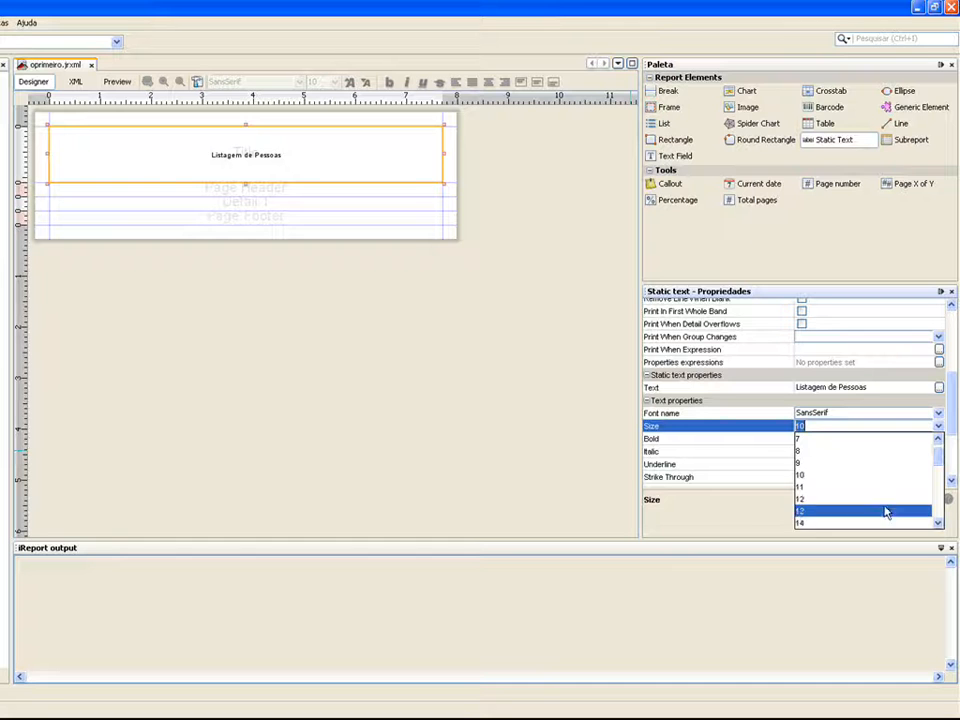
click(875, 510)
click(938, 426)
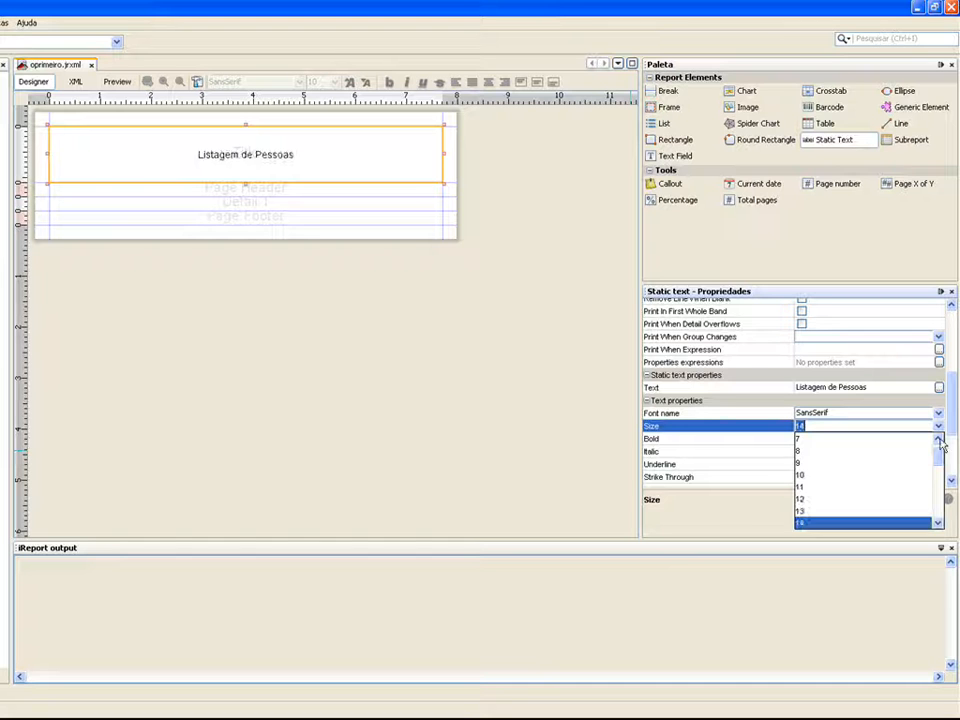
drag(940, 465, 937, 476)
click(904, 491)
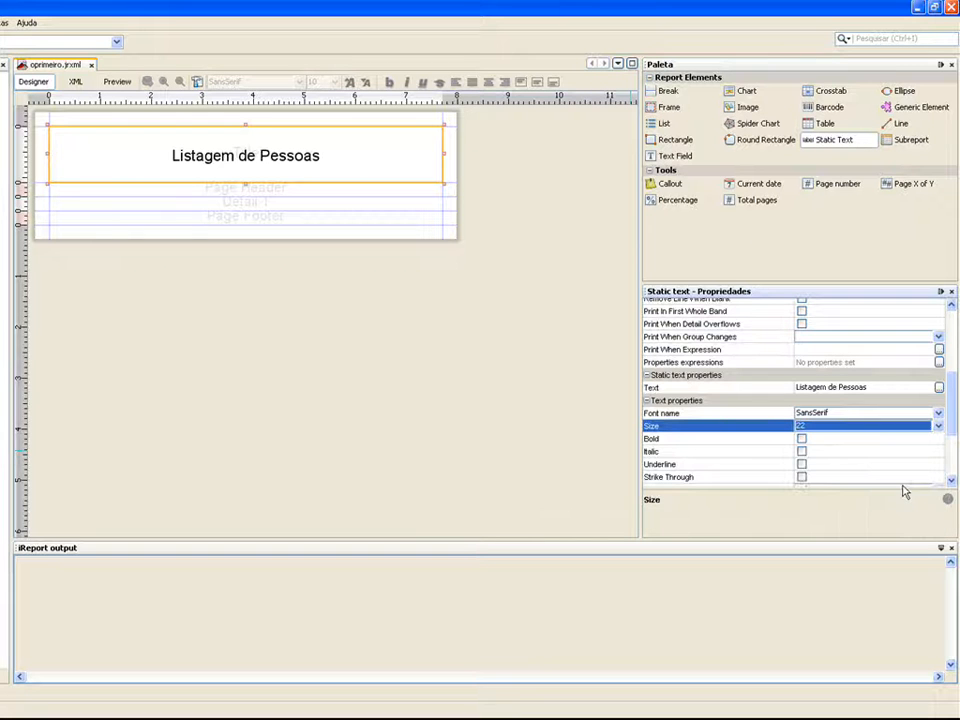
click(938, 426)
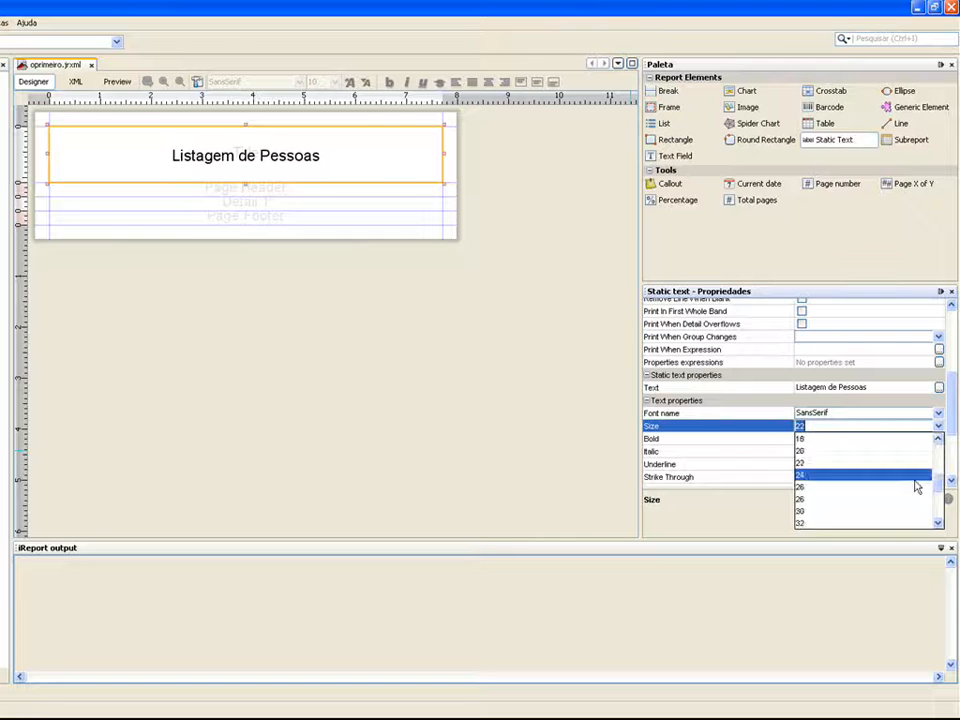
click(907, 491)
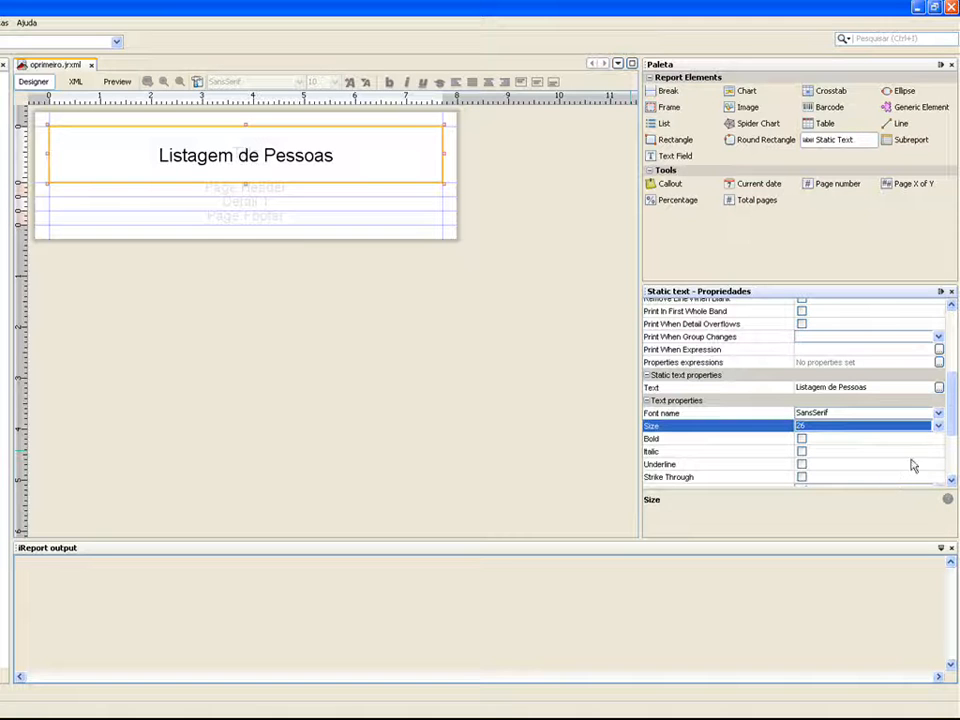
click(938, 428)
click(900, 490)
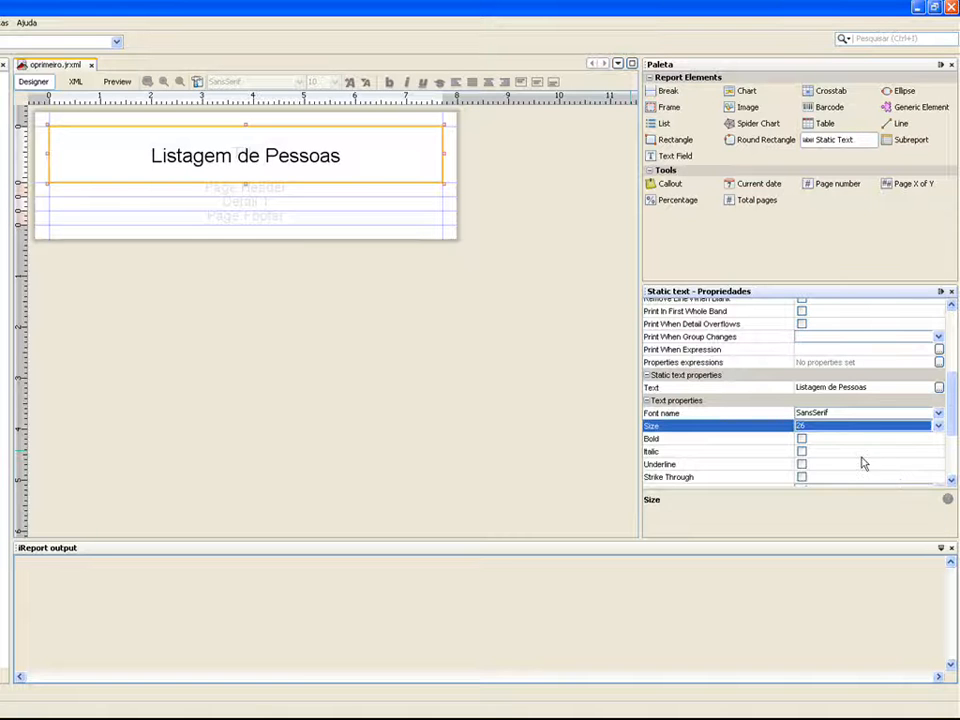
click(802, 440)
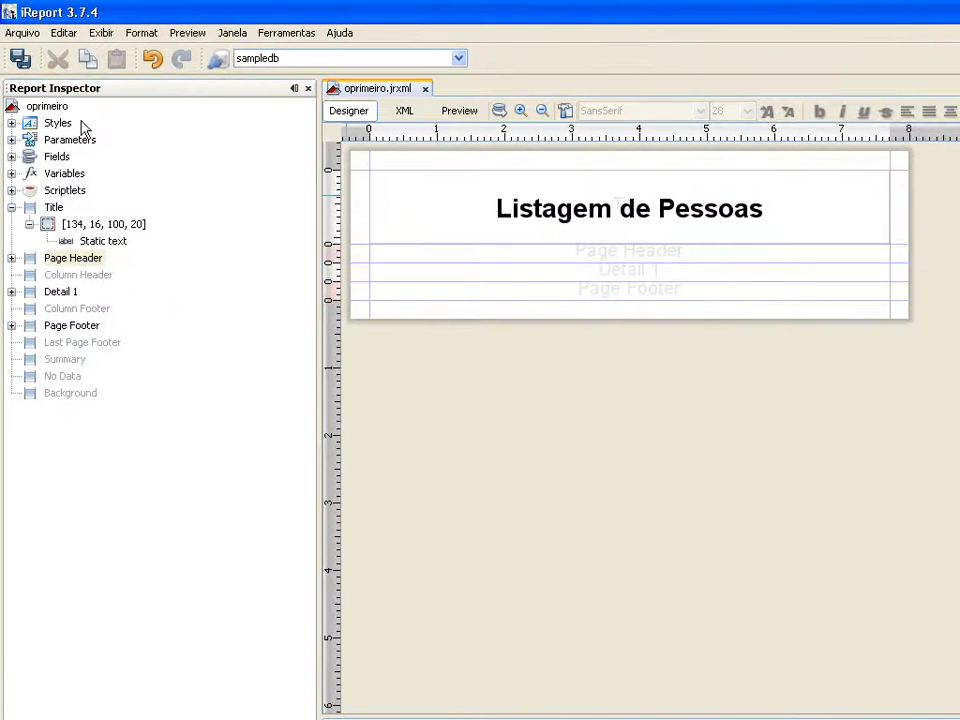
Set the oprimeiro report's When No Data property to All Sections, No Detail
click(55, 107)
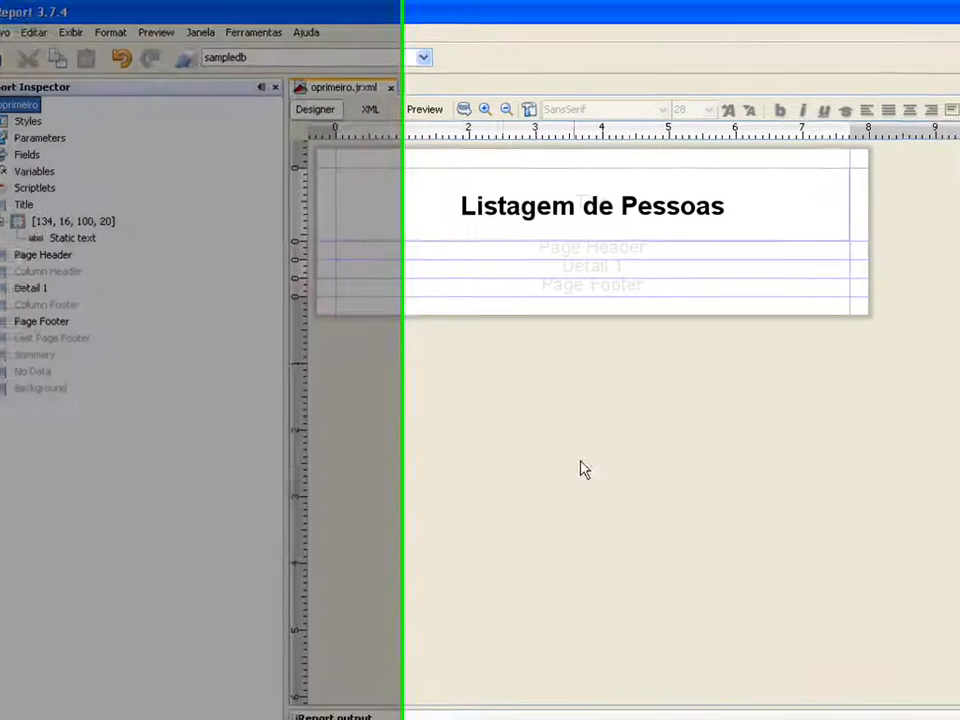
scroll(932, 410, down, 10)
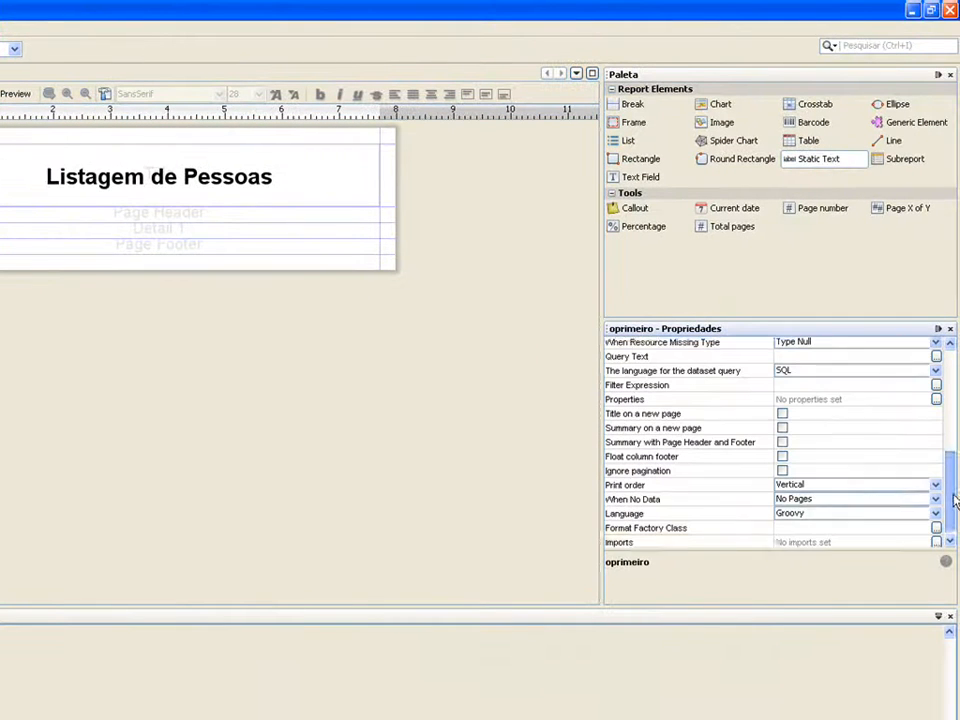
click(818, 500)
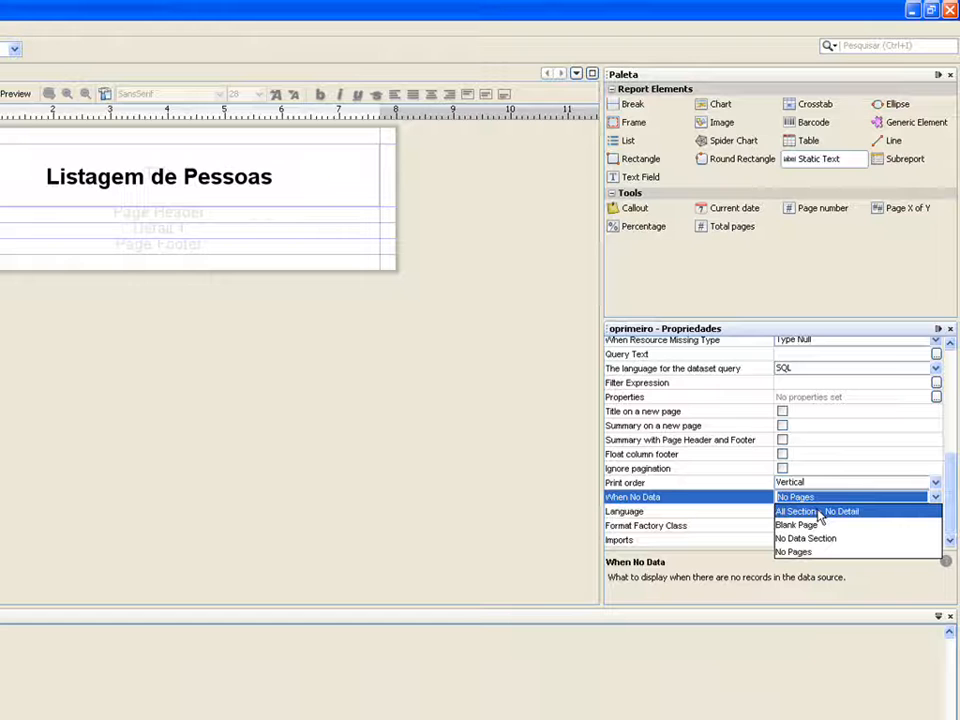
click(820, 513)
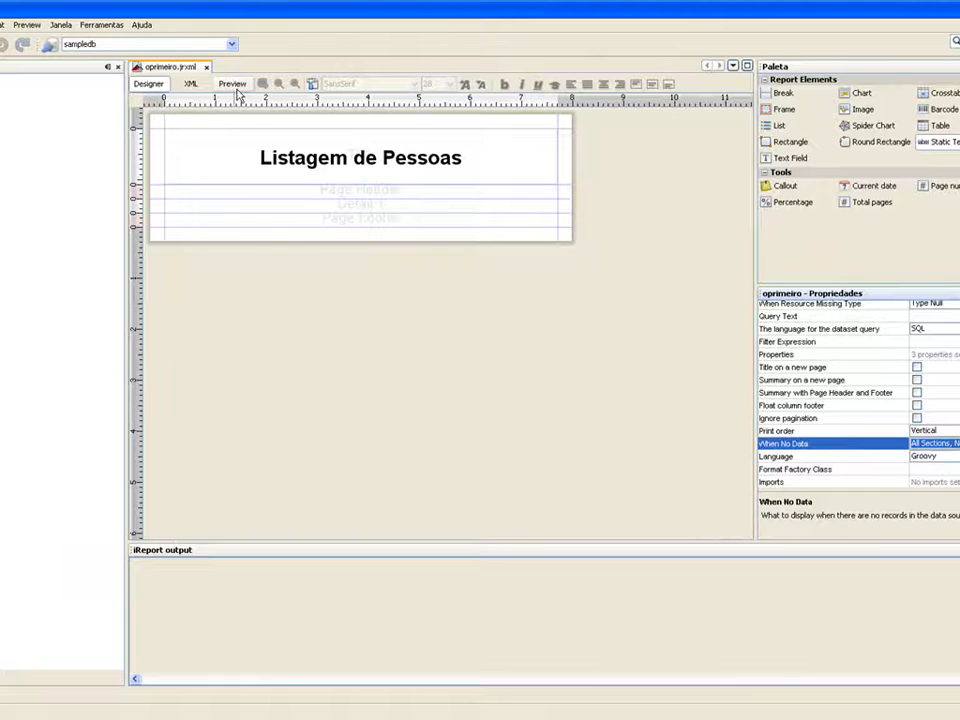
Preview the compiled report, look over the generated page, and return to the design view
click(232, 84)
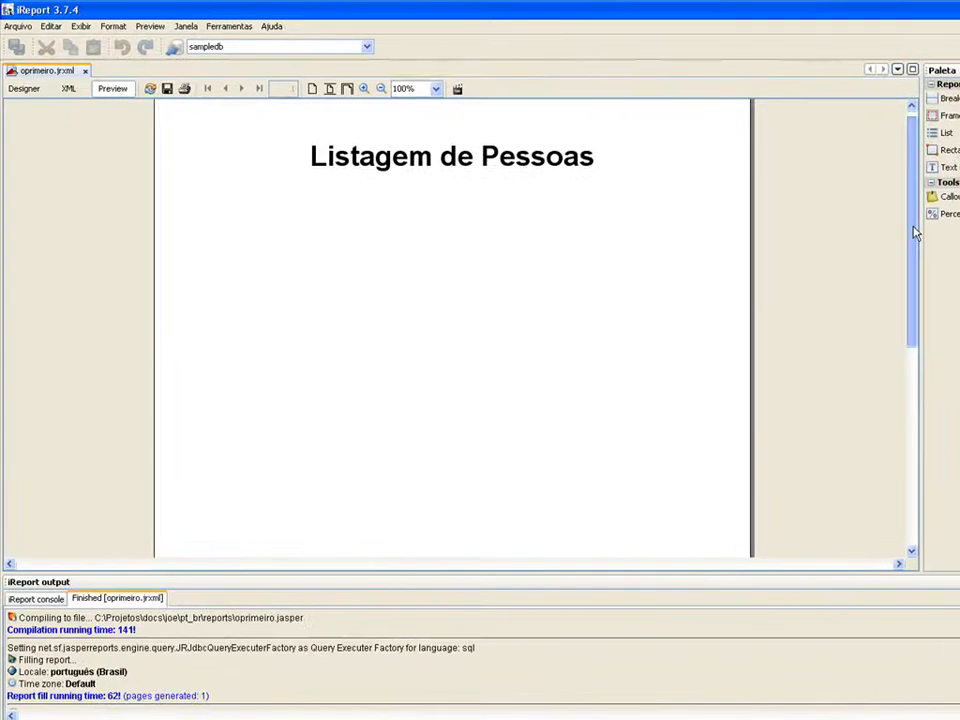
scroll(746, 270, down, 3)
drag(912, 284, 907, 220)
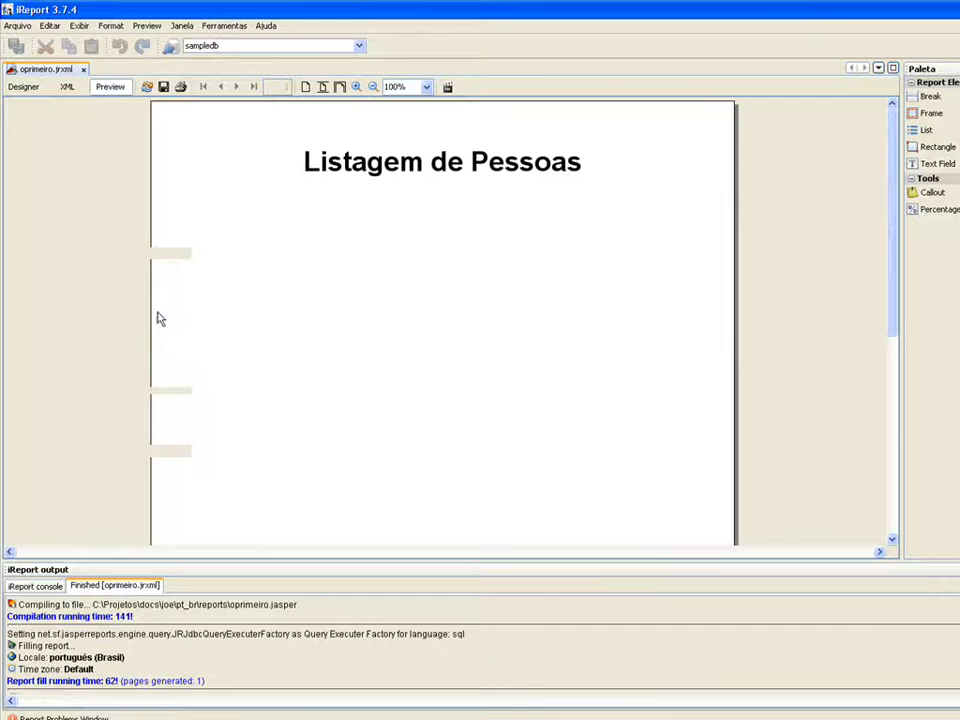
click(20, 90)
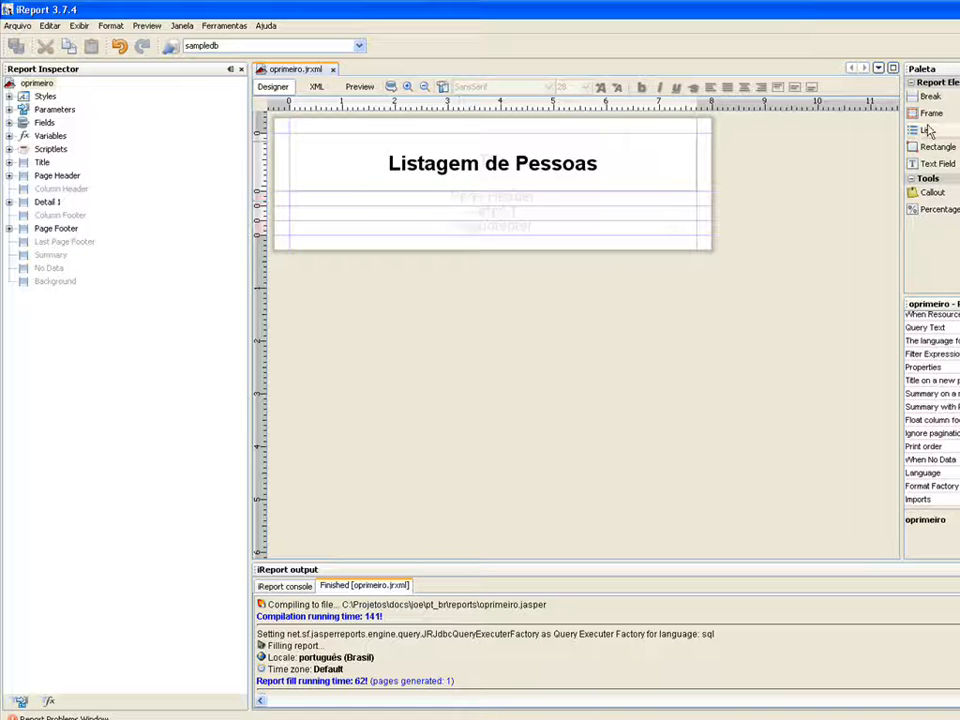
Place a frame in the Page Header band and adapt its size to the parent
drag(922, 128, 391, 207)
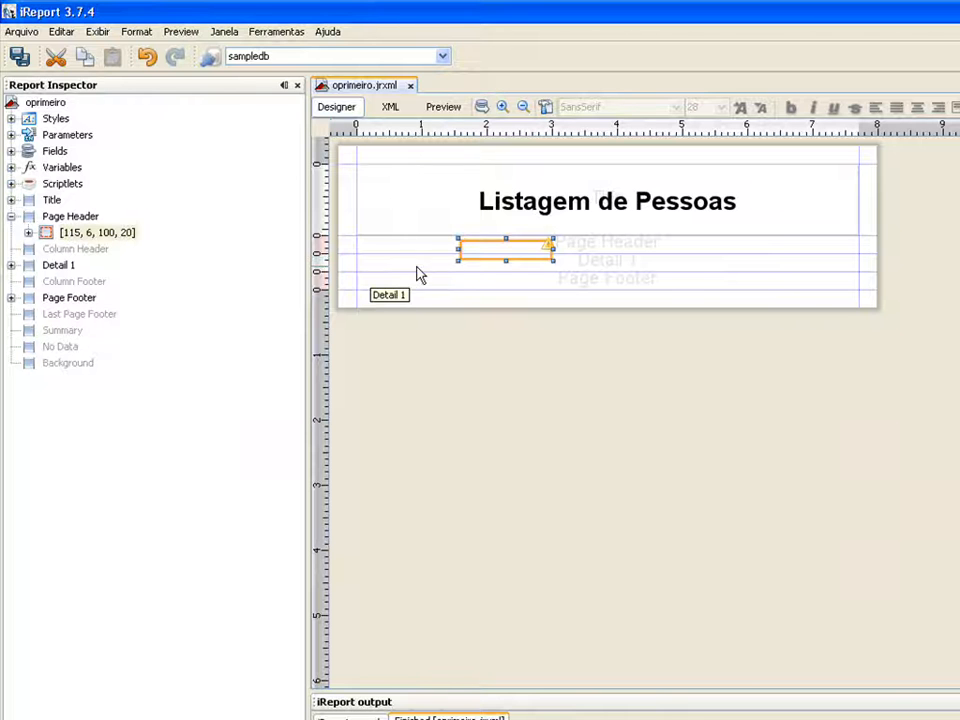
right_click(483, 253)
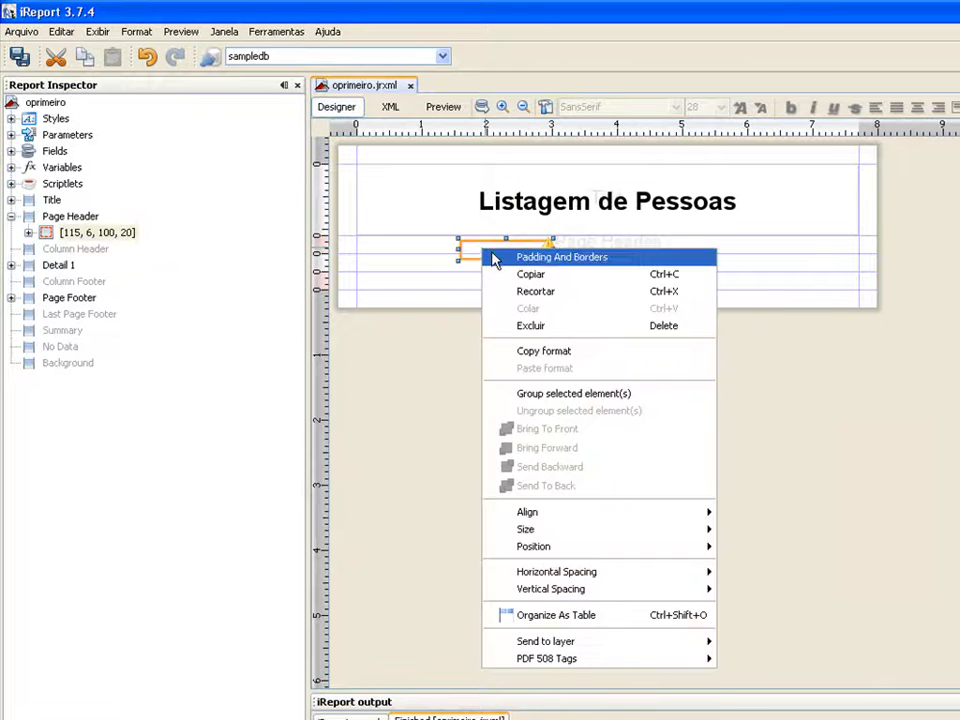
mouse_move(631, 533)
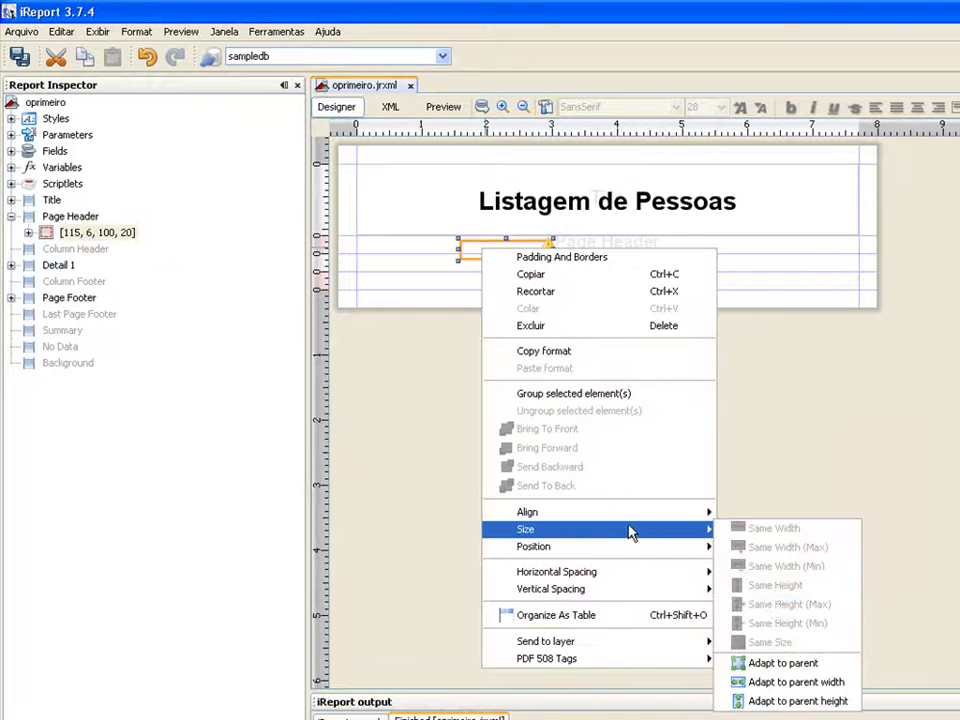
click(790, 663)
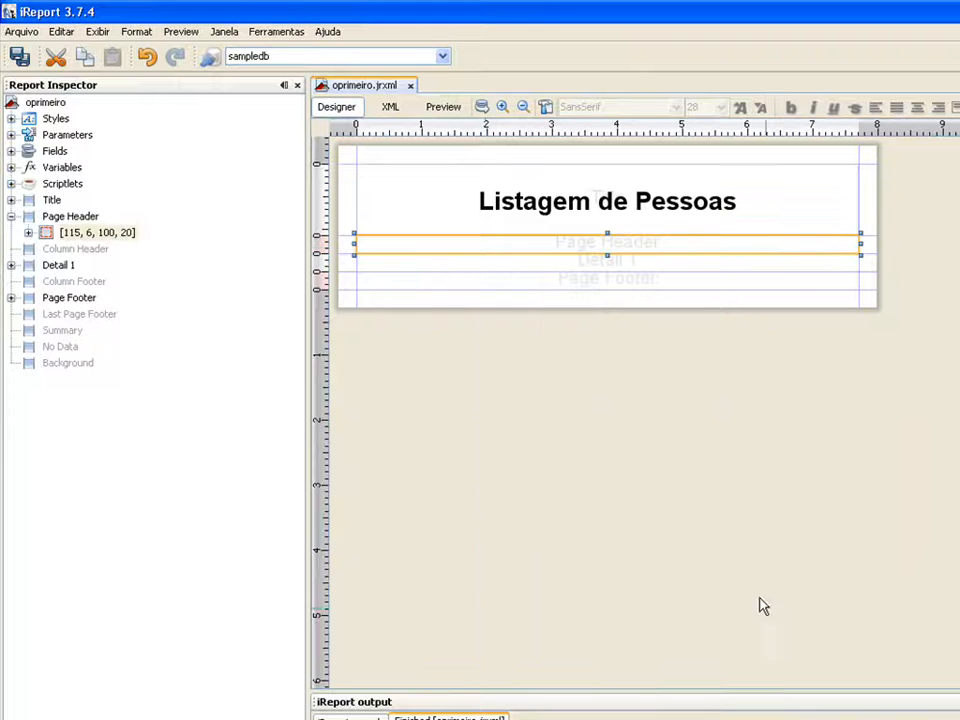
click(603, 369)
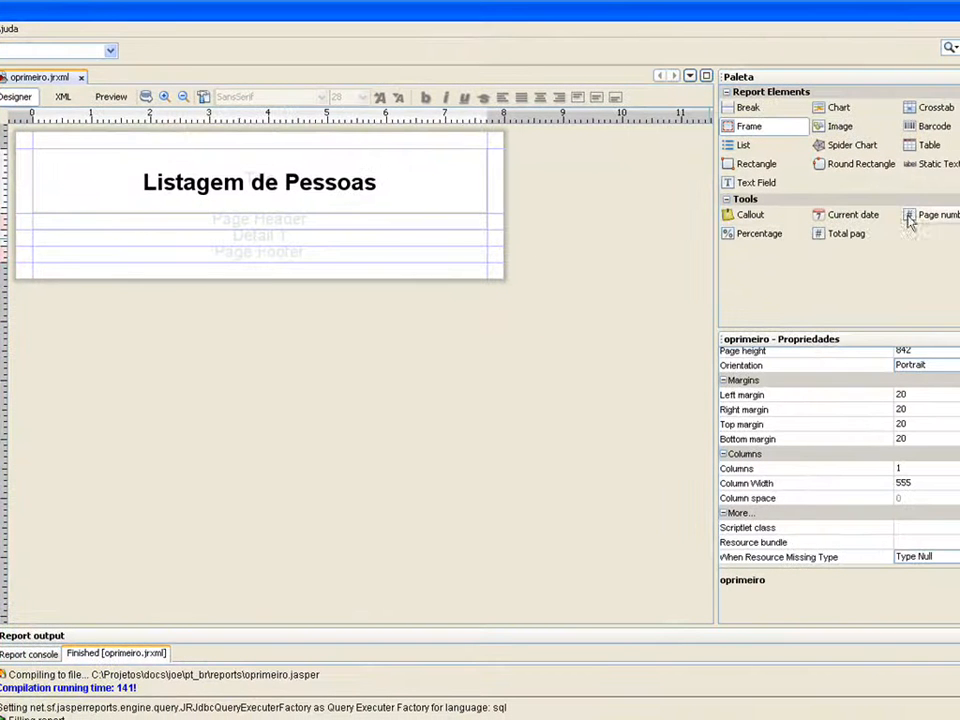
Add three static text elements side by side in the Page Header frame, with the first in the frame's upper-left corner
drag(934, 167, 45, 225)
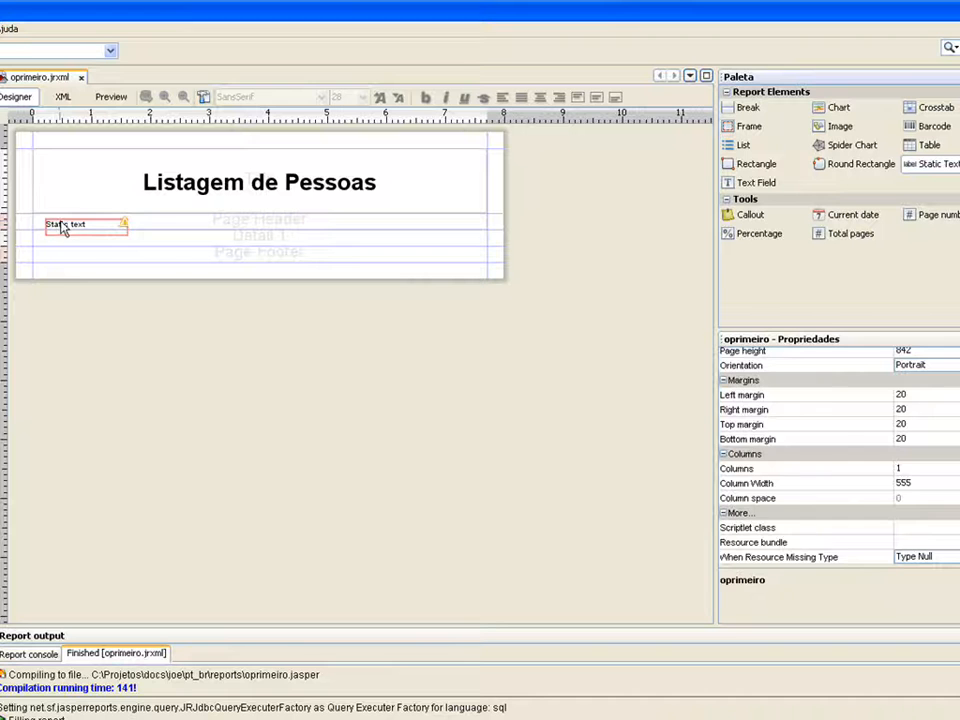
drag(62, 225, 52, 219)
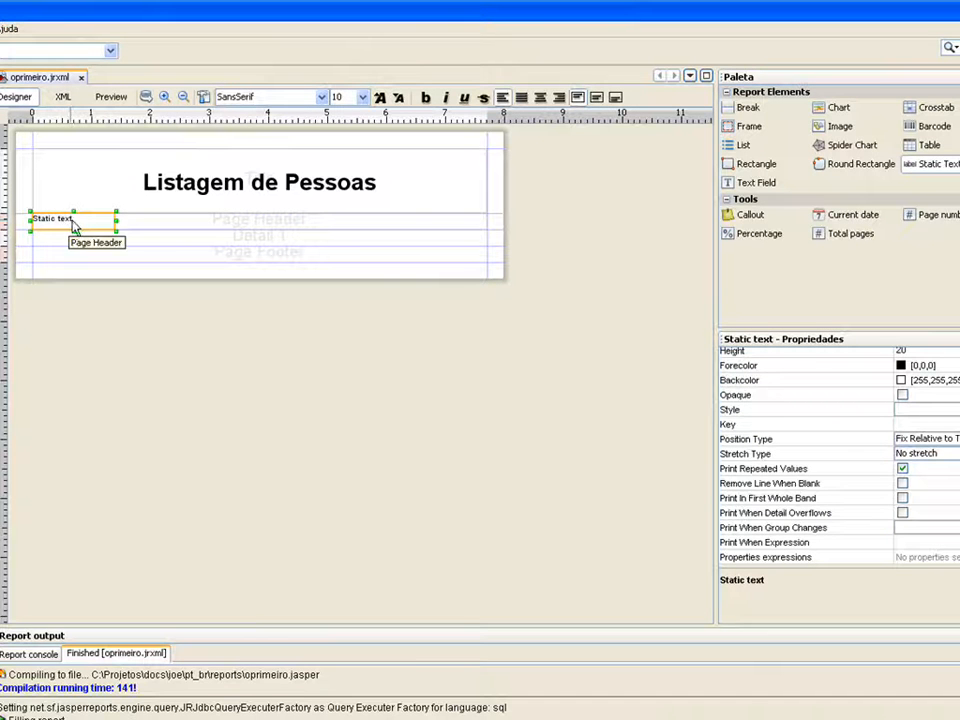
drag(924, 173, 408, 228)
drag(182, 222, 143, 218)
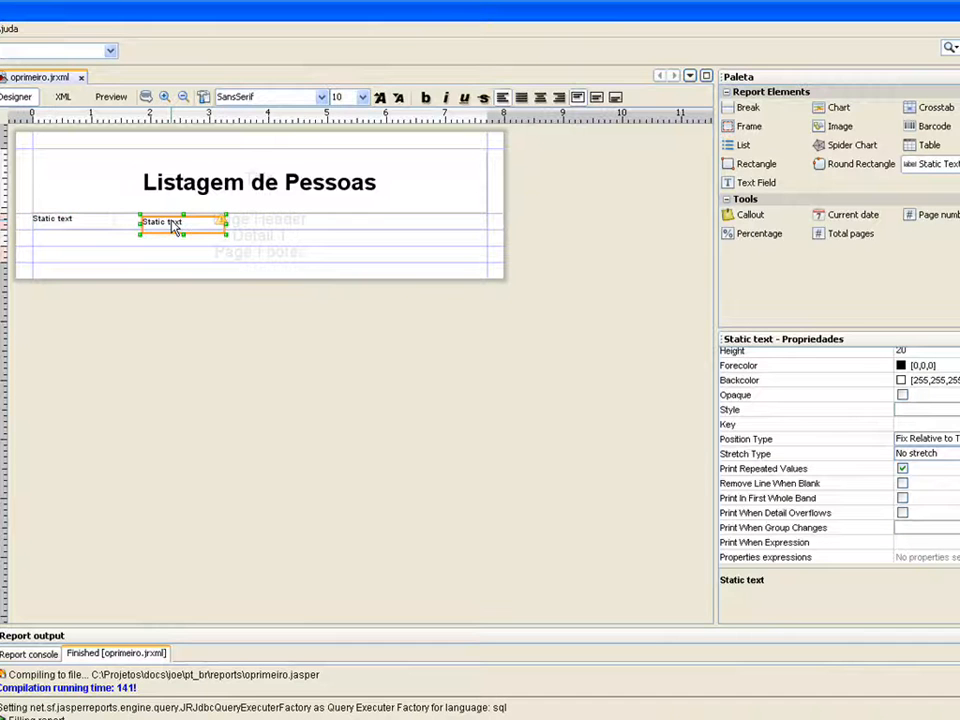
drag(928, 165, 326, 226)
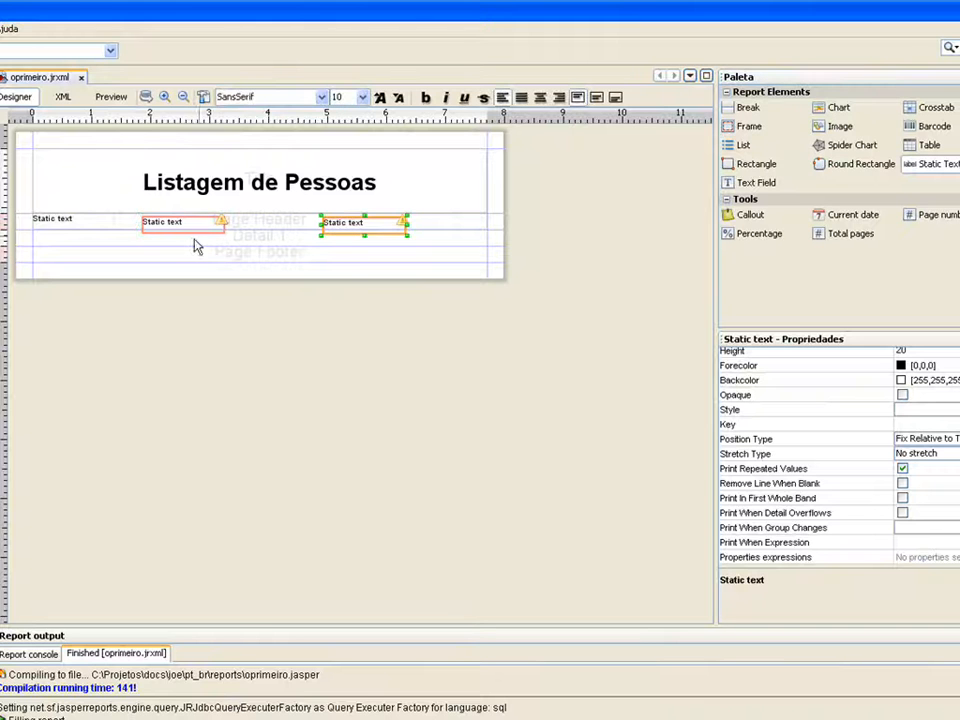
Change the text of the first Page Header label to ID and of the second to Nome
double_click(94, 219)
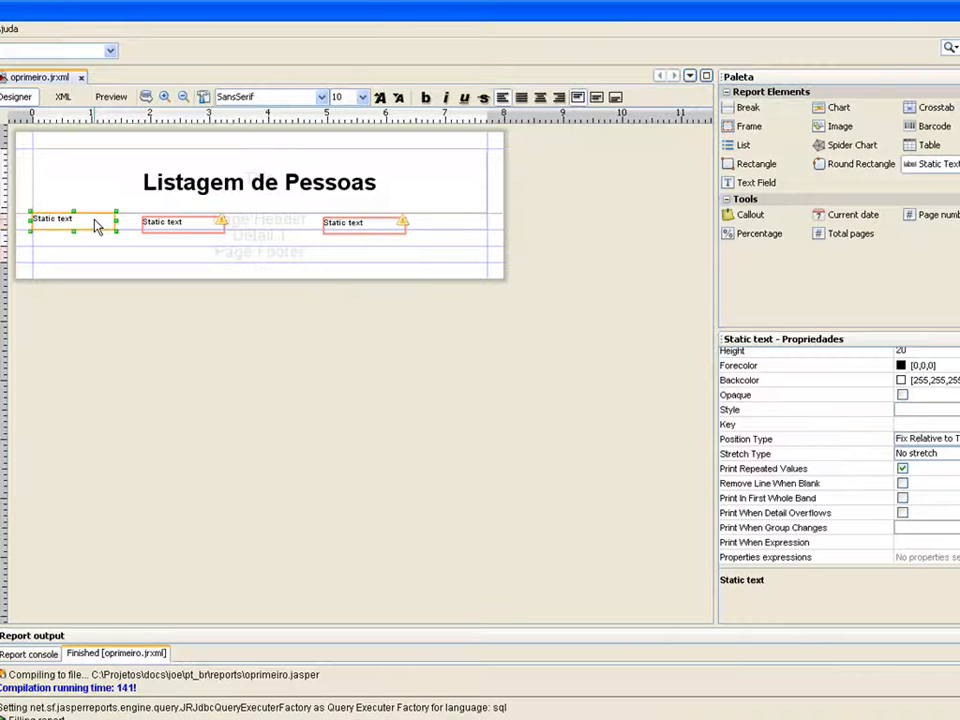
text(ID)
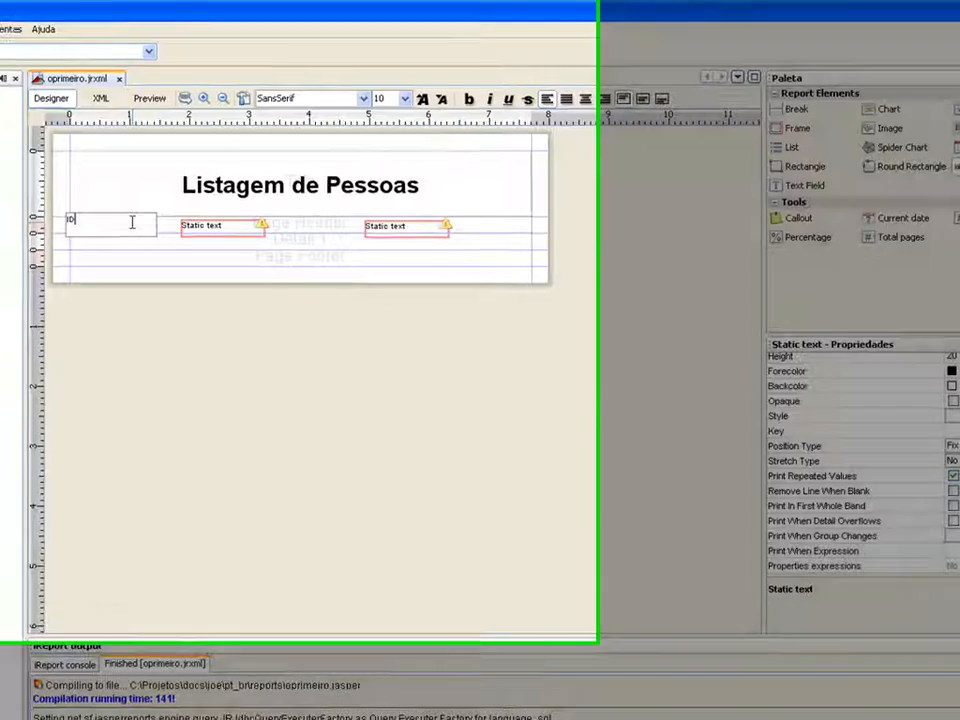
key(Return)
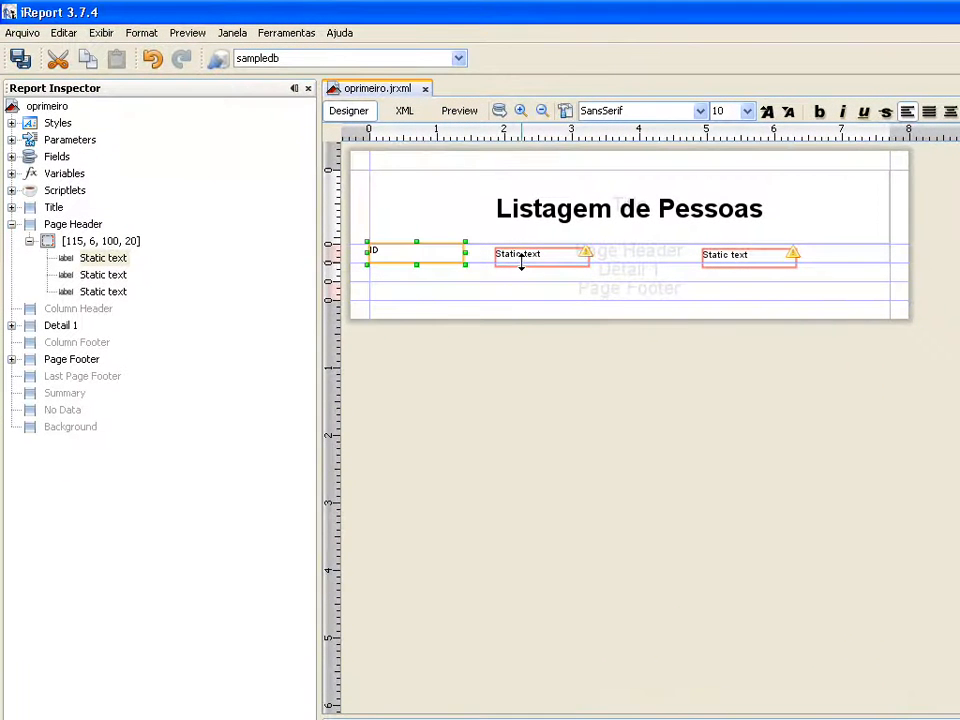
click(520, 258)
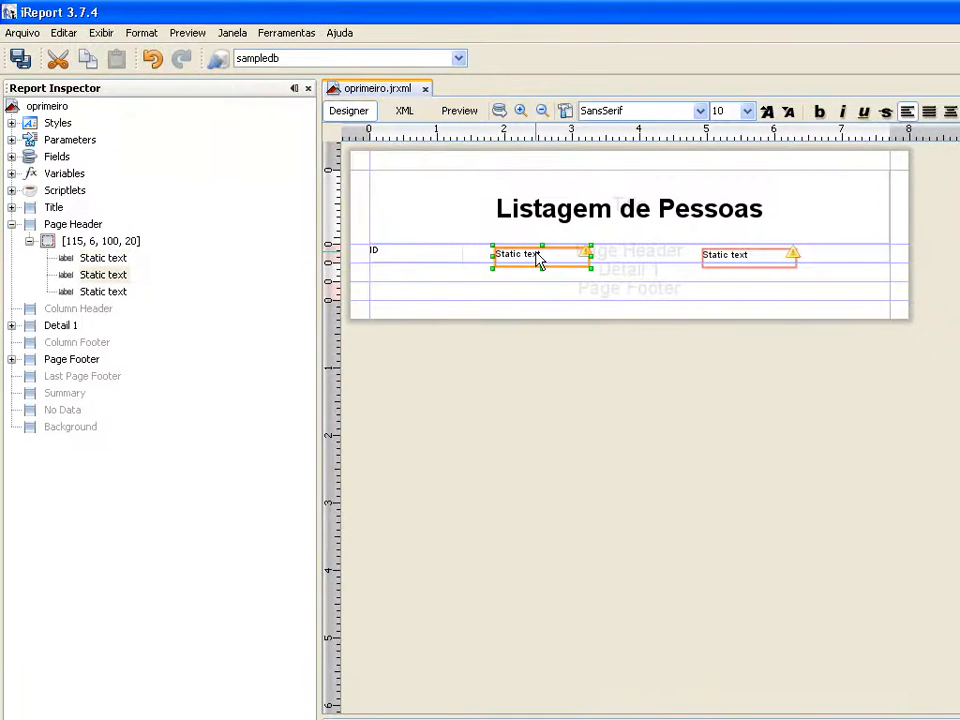
double_click(539, 252)
text(N)
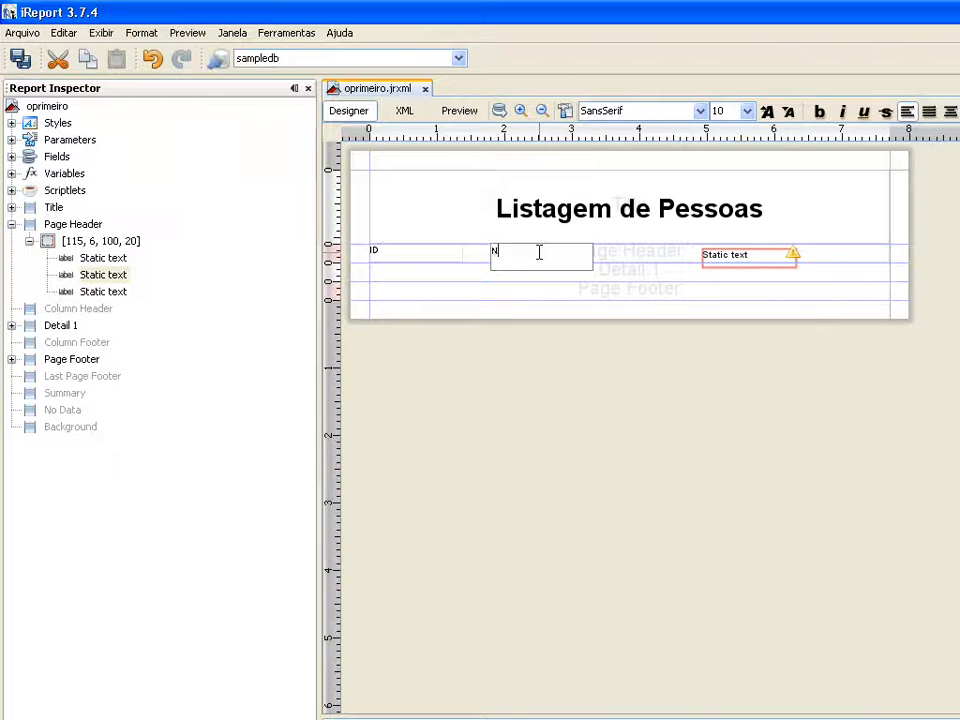
Change the text of the third Page Header label to Sobrenome
click(746, 260)
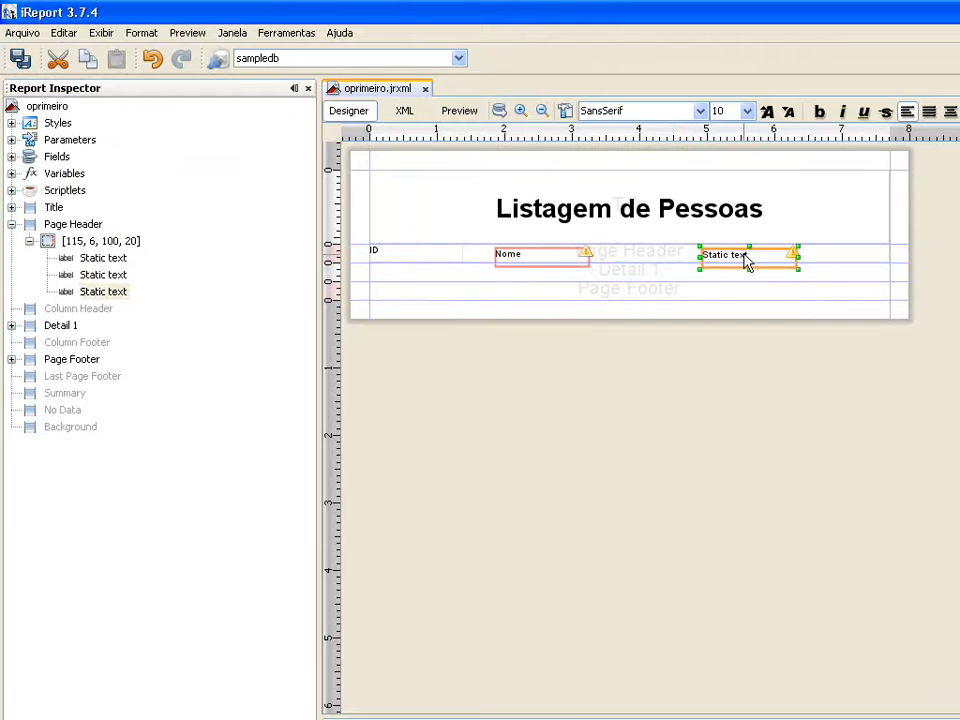
double_click(743, 254)
text(Sobren)
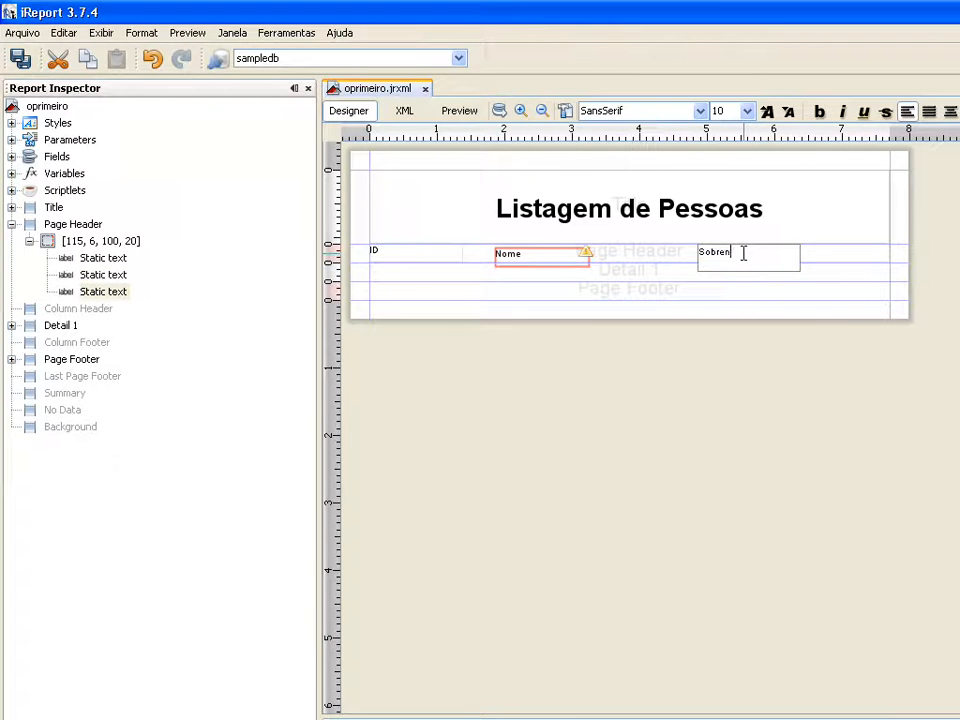
text(ome)
click(688, 260)
click(617, 273)
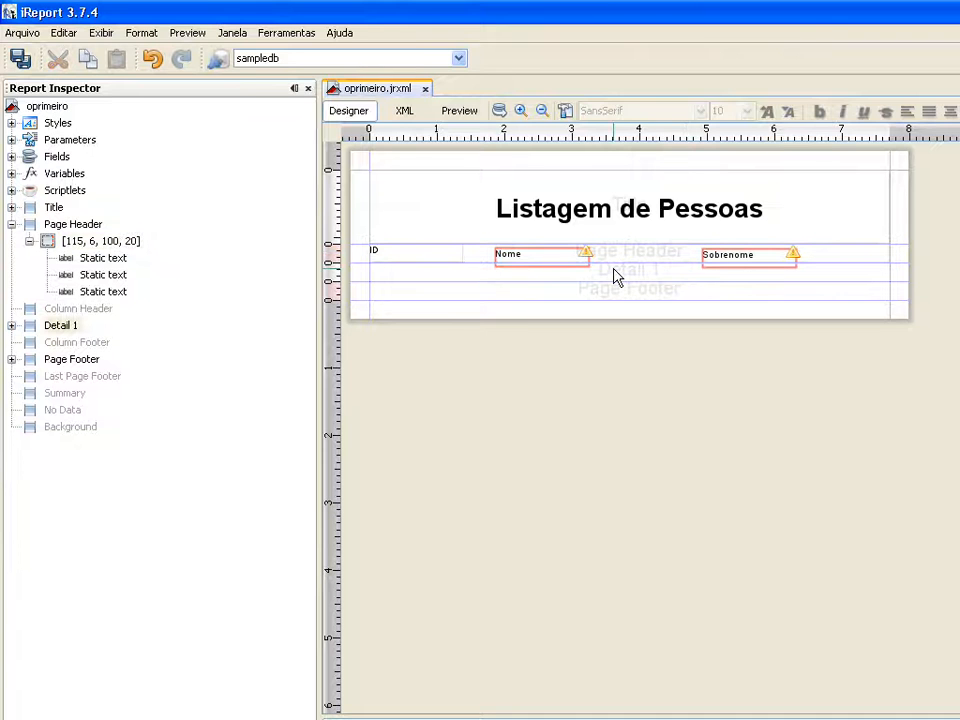
Narrow the ID label to about 0.8 in, place the Nome label directly beside it and widen Nome to about 3 in
click(570, 262)
click(456, 260)
drag(463, 252, 424, 252)
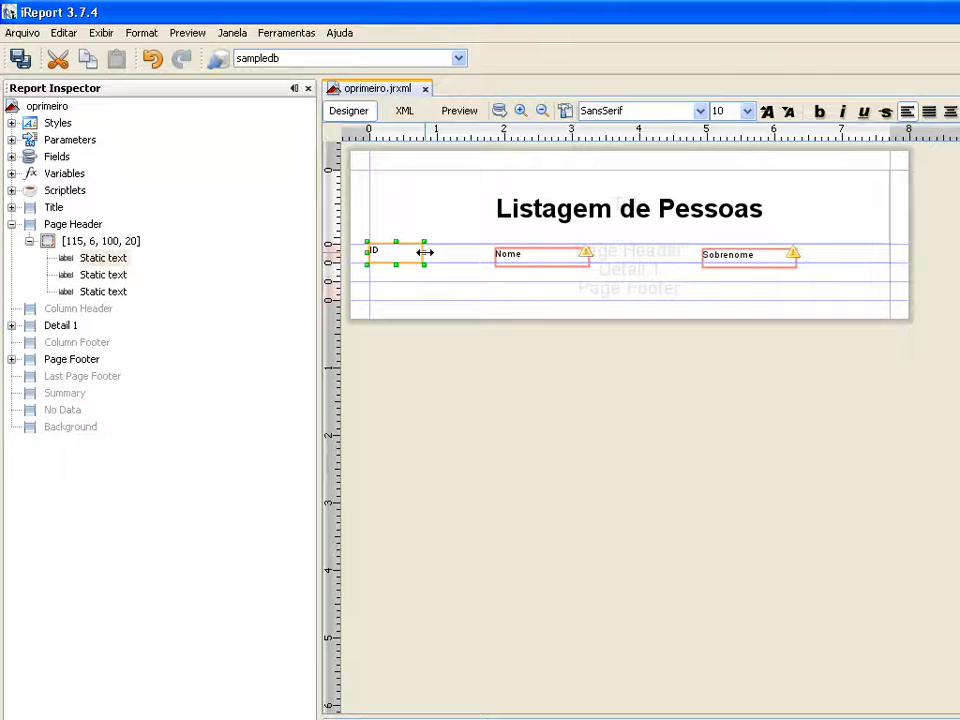
drag(540, 257, 634, 252)
Move the Sobrenome label against the end of the Nome label and stretch it to the right page margin
click(730, 256)
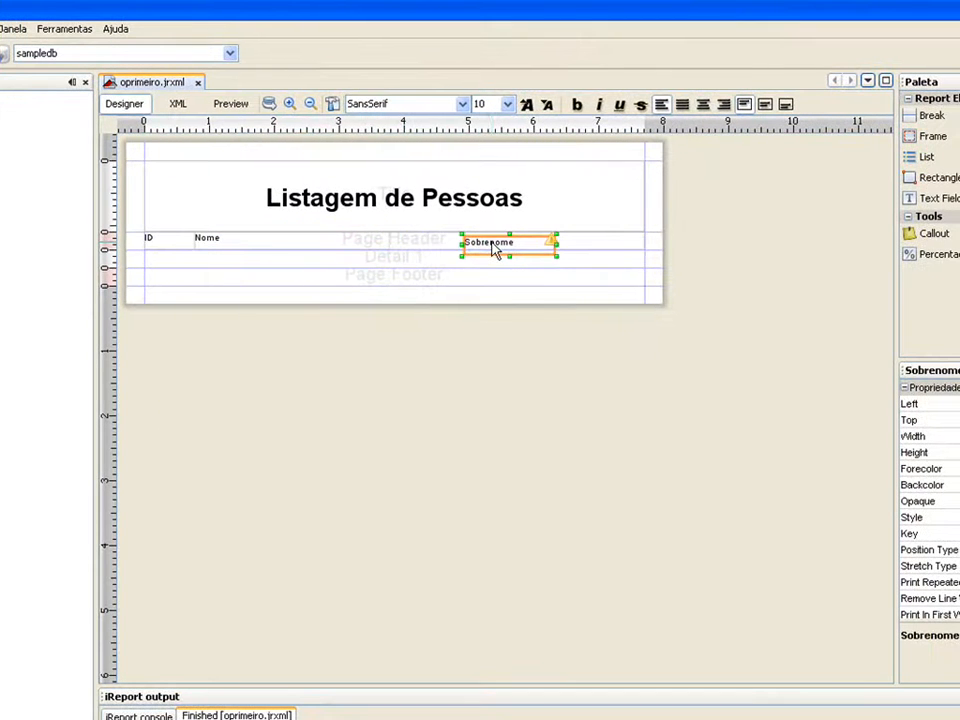
drag(489, 251, 420, 249)
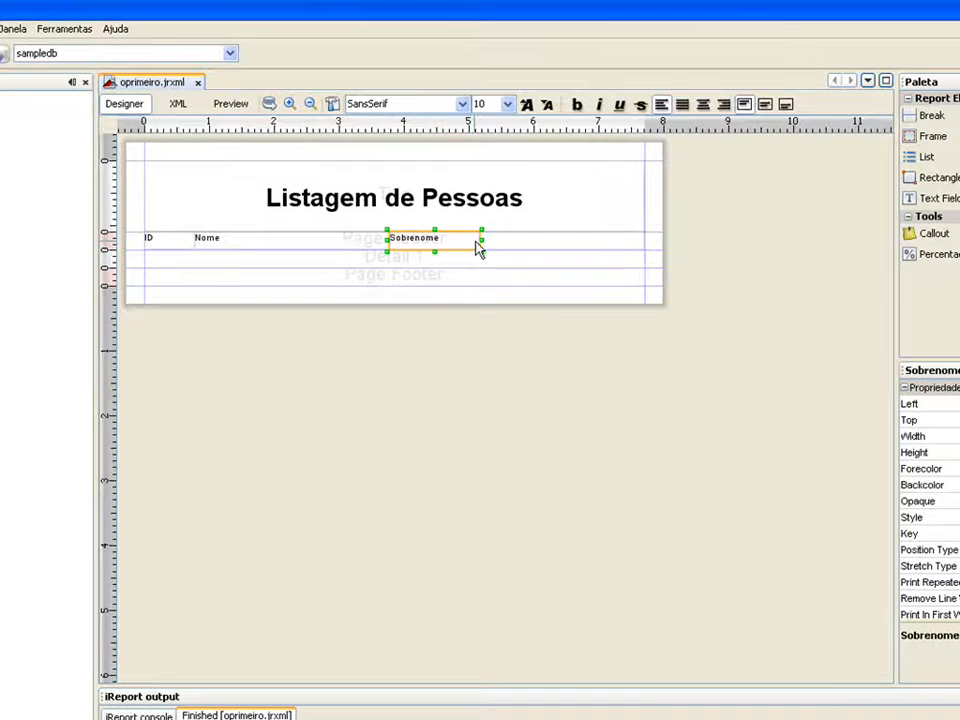
drag(497, 240, 645, 239)
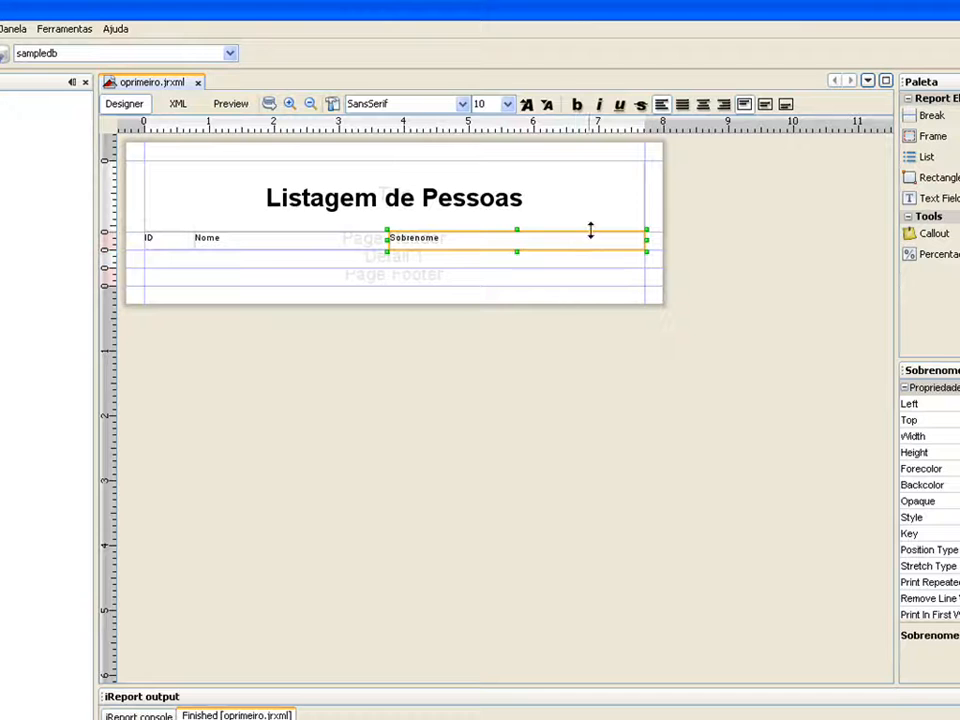
click(405, 268)
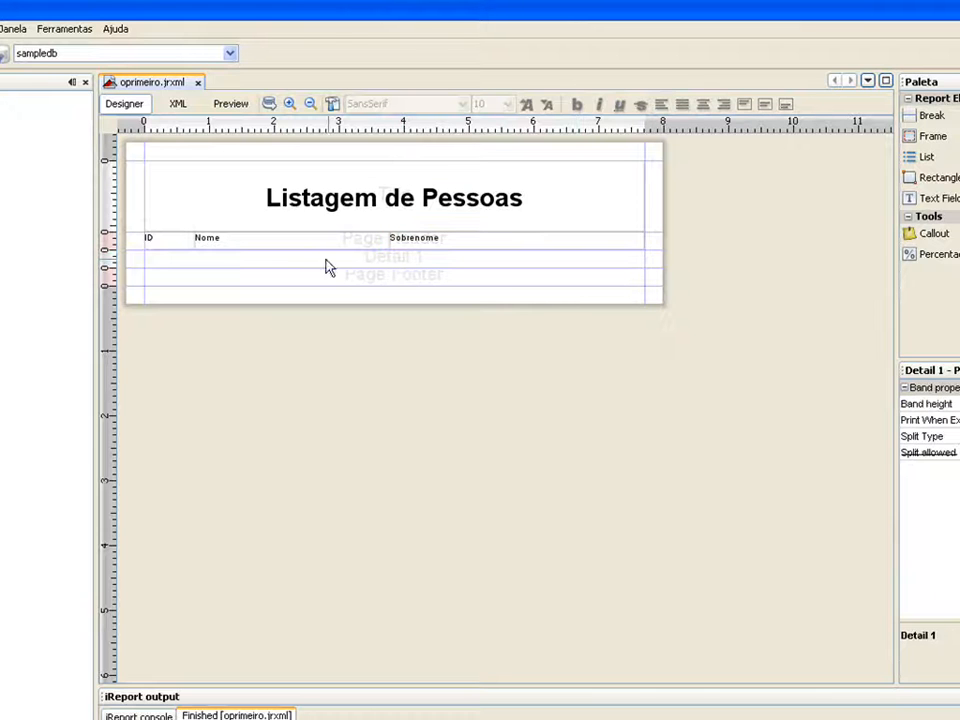
Set the vertical alignment of the ID, Nome and Sobrenome labels together to Middle
click(188, 247)
shift+click(240, 249)
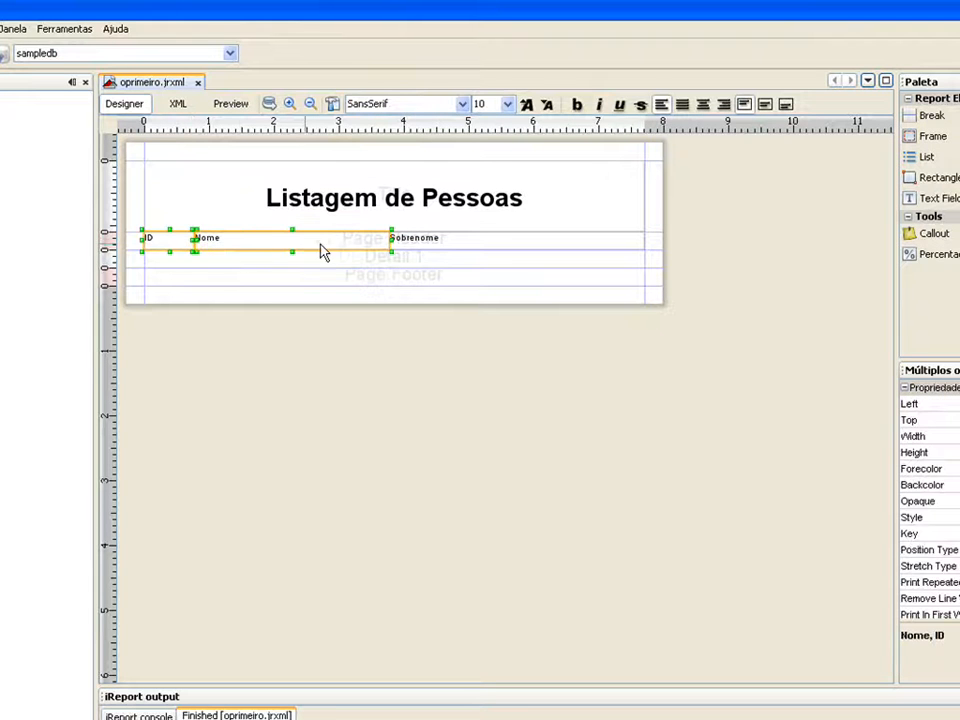
shift+click(418, 252)
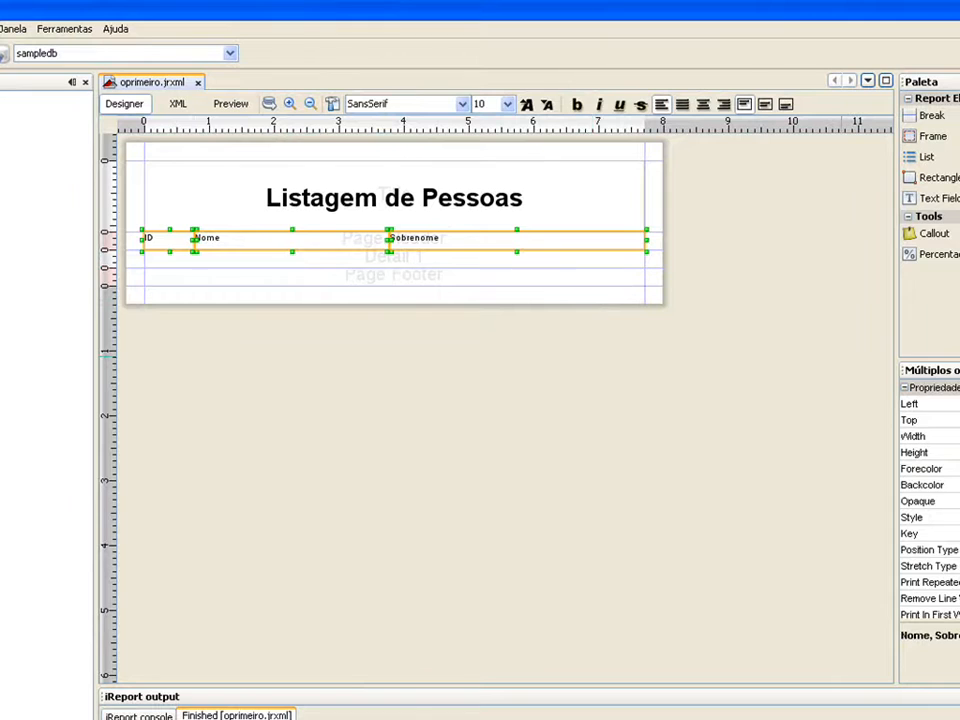
scroll(930, 500, down, 6)
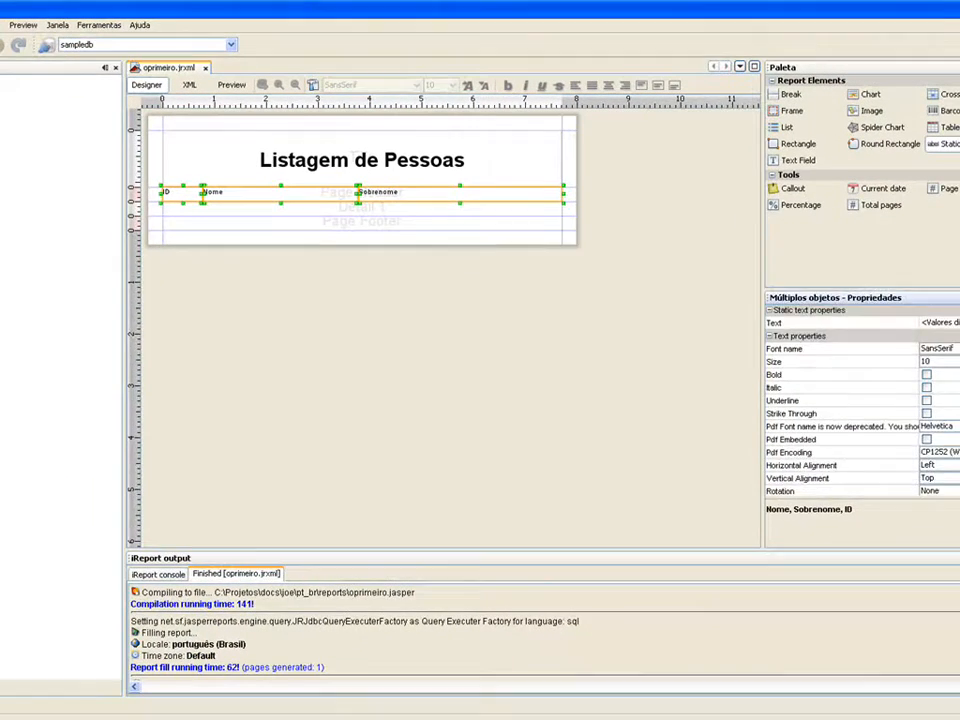
scroll(860, 420, down, 3)
click(935, 432)
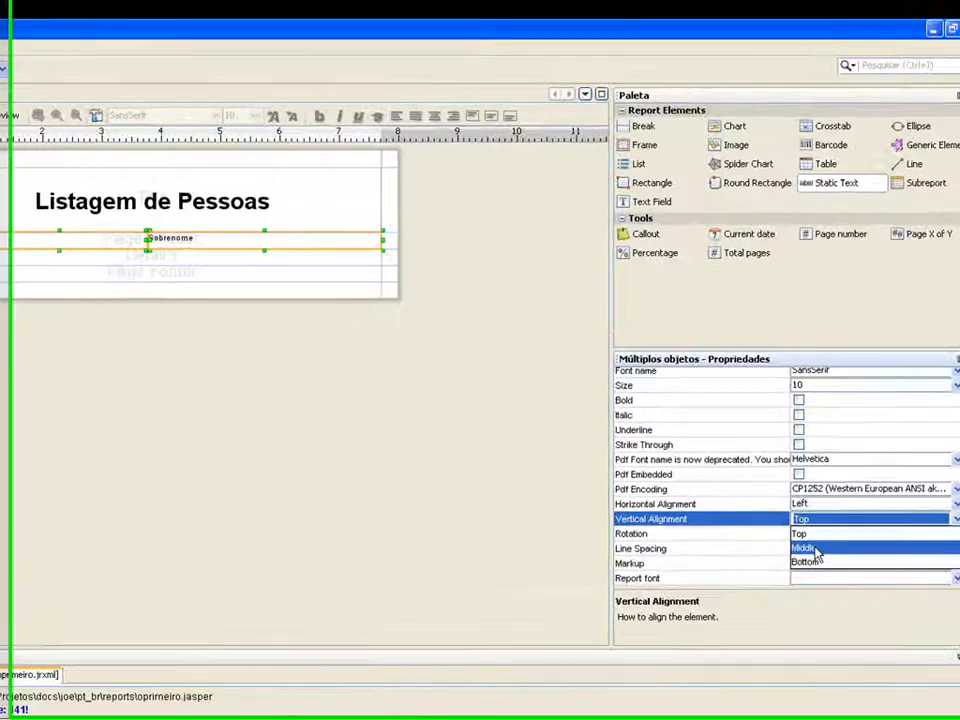
click(927, 455)
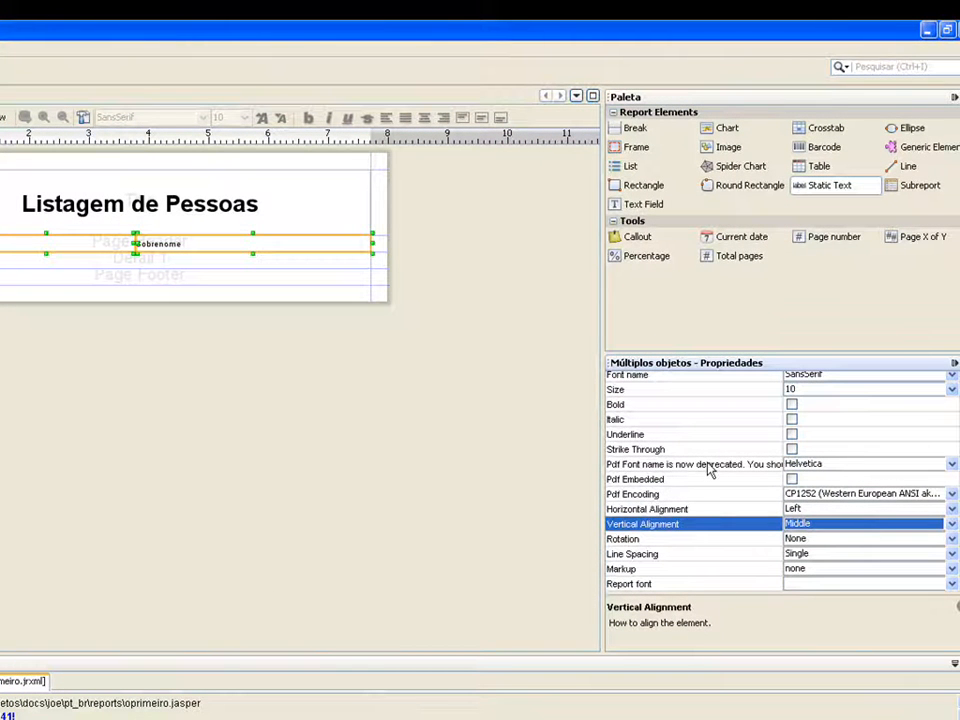
Set the three Page Header labels to font size 12 and bold
scroll(955, 523, up, 4)
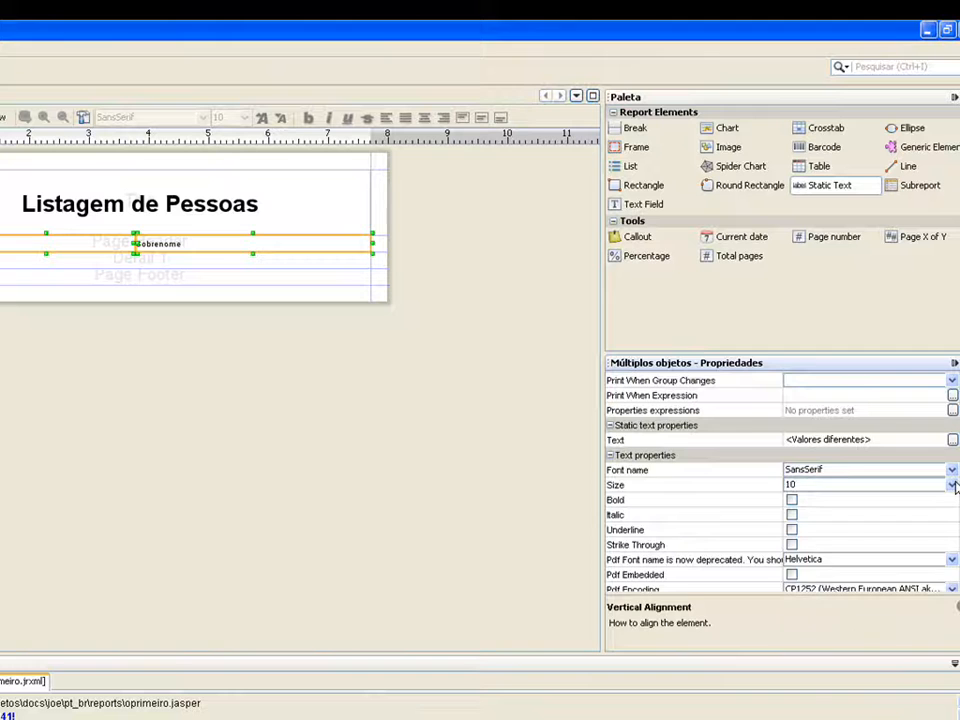
click(953, 485)
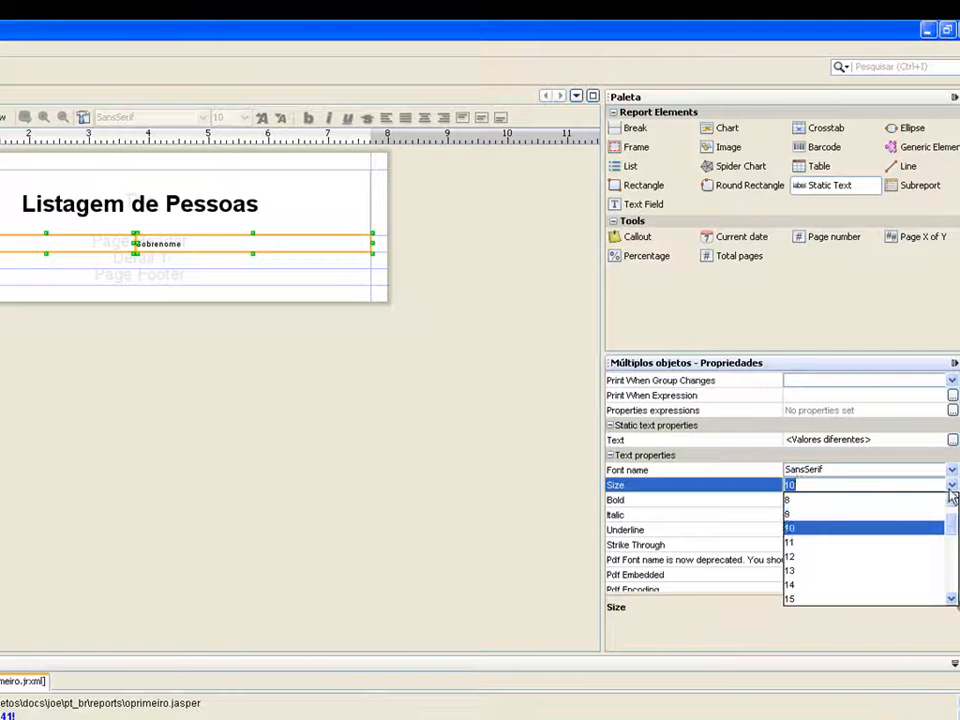
click(889, 557)
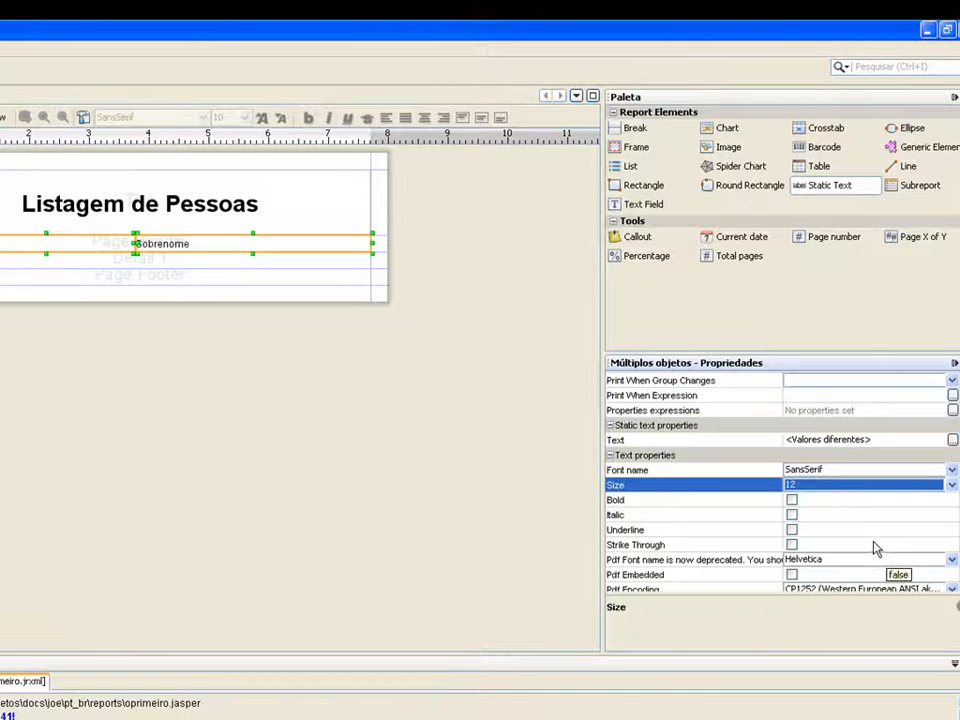
click(792, 500)
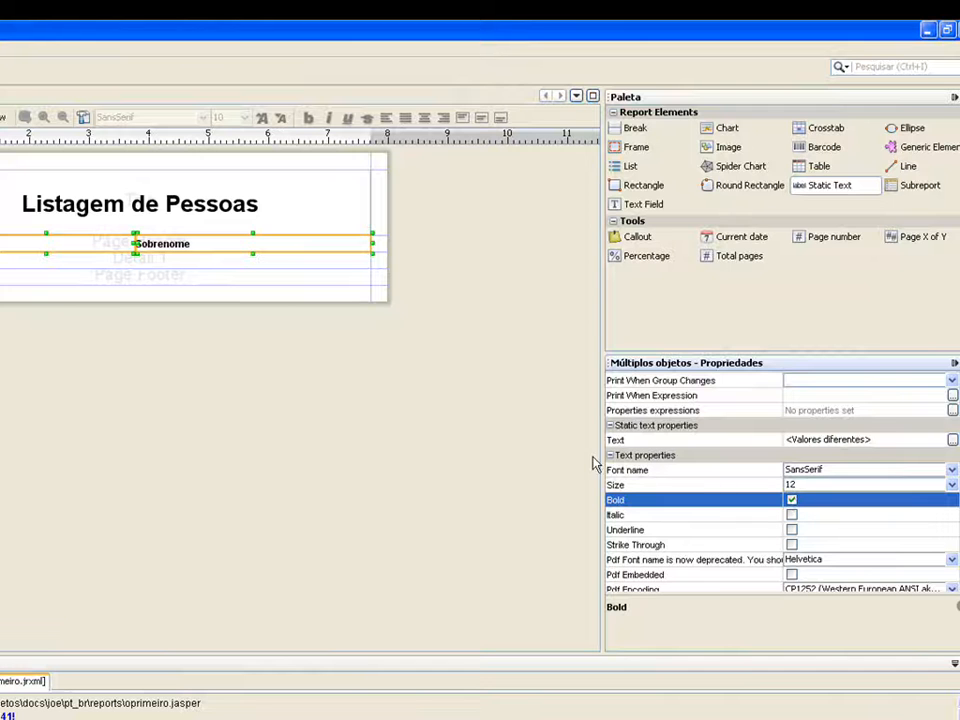
click(122, 341)
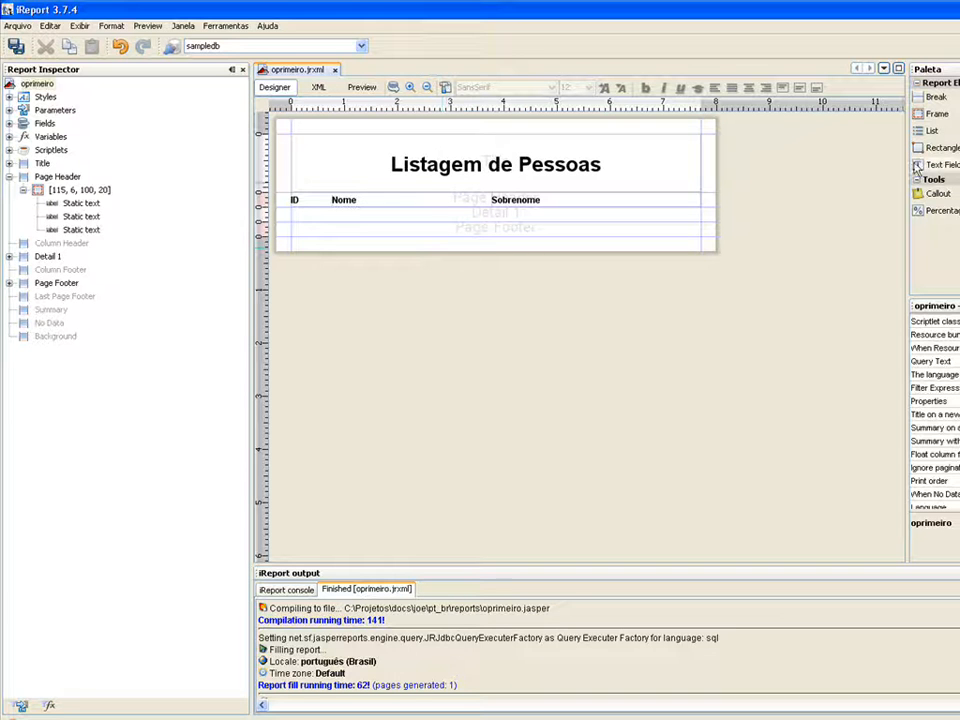
Place a frame in the Detail 1 band and adapt its size to the parent
drag(938, 120, 377, 216)
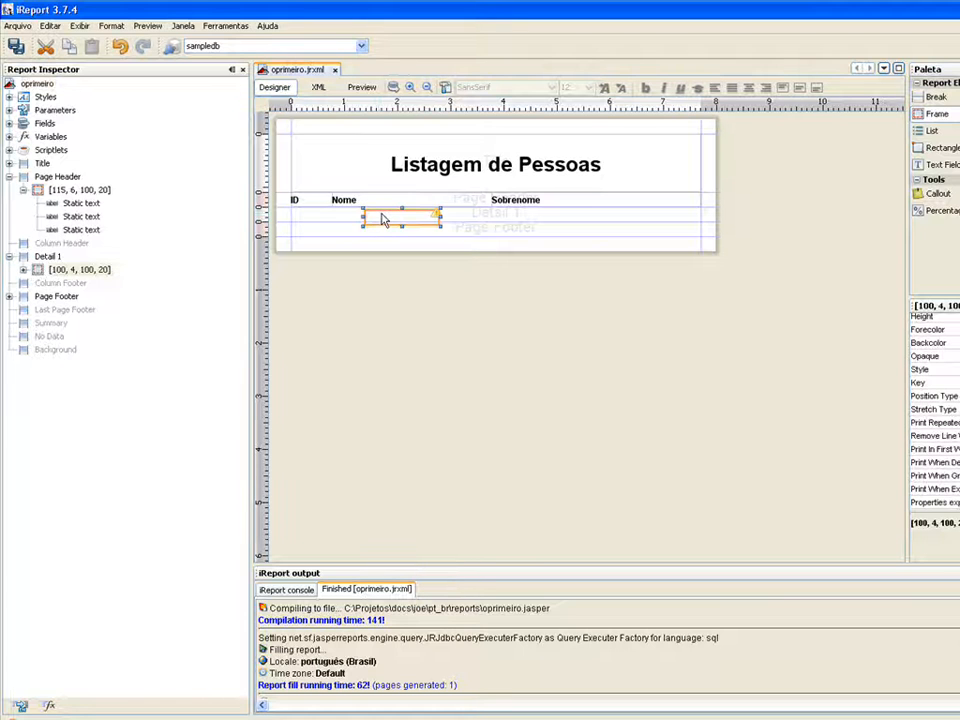
right_click(380, 218)
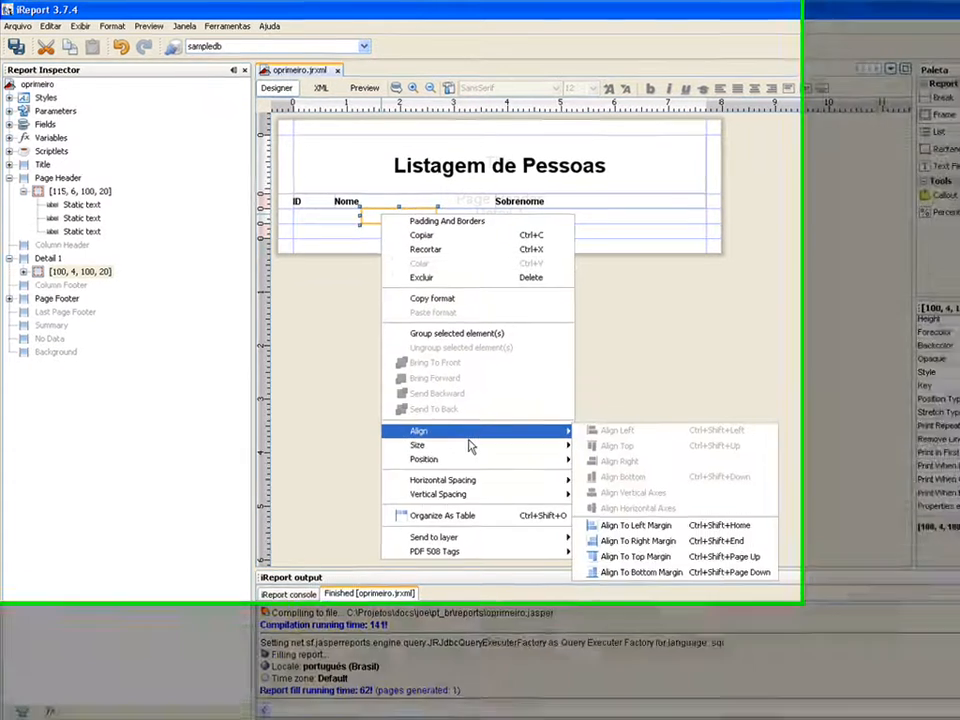
mouse_move(440, 444)
click(759, 665)
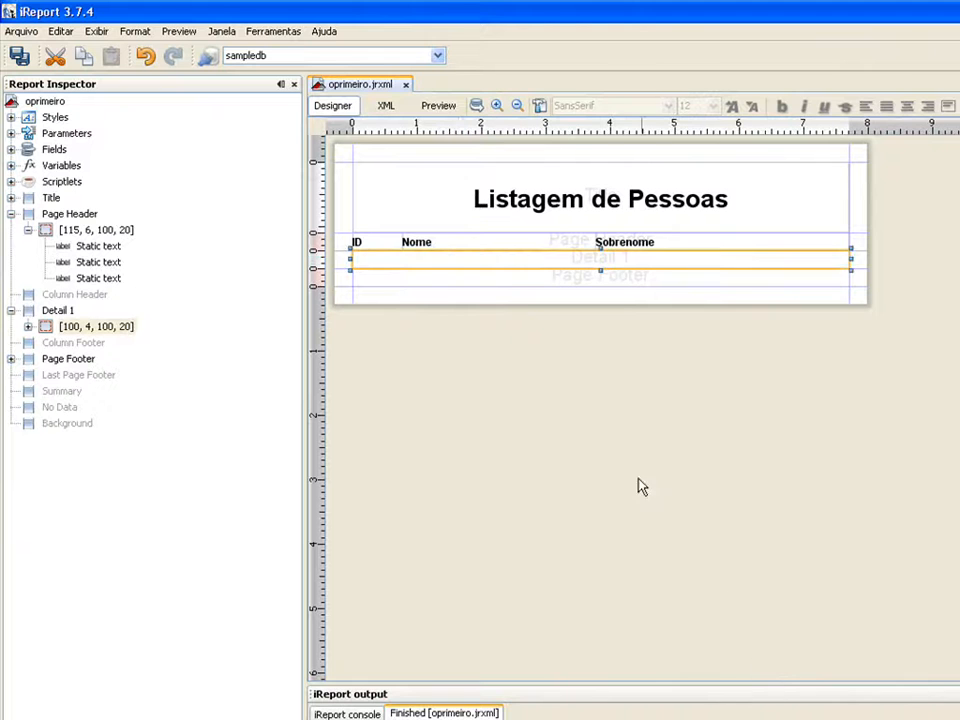
click(600, 370)
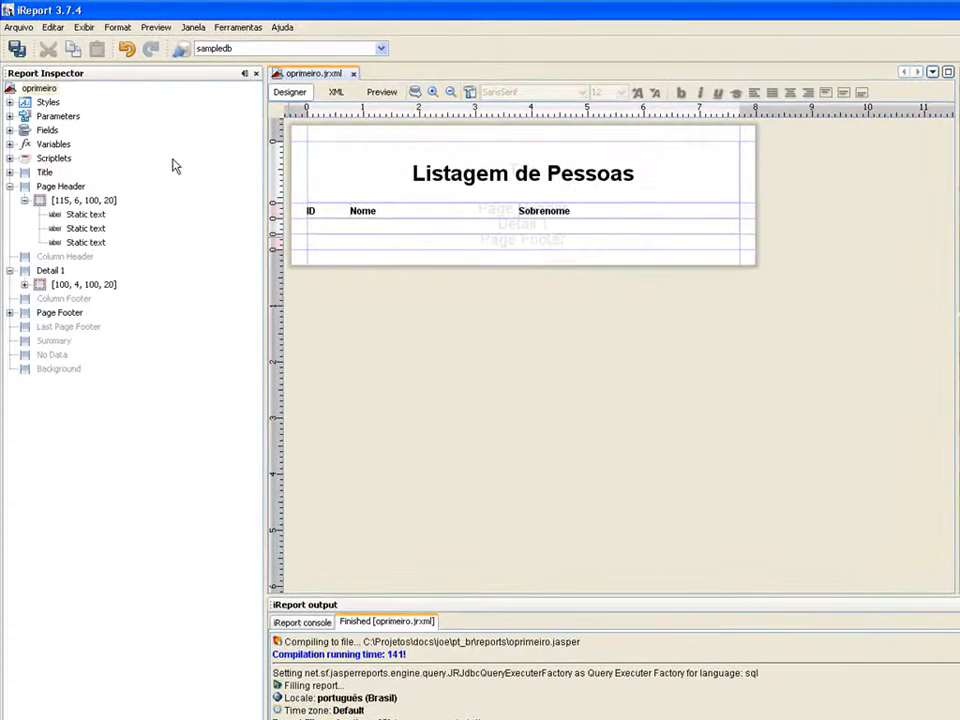
Define the report's SQL query as select * from pessoa and accept the fields it retrieves
right_click(44, 131)
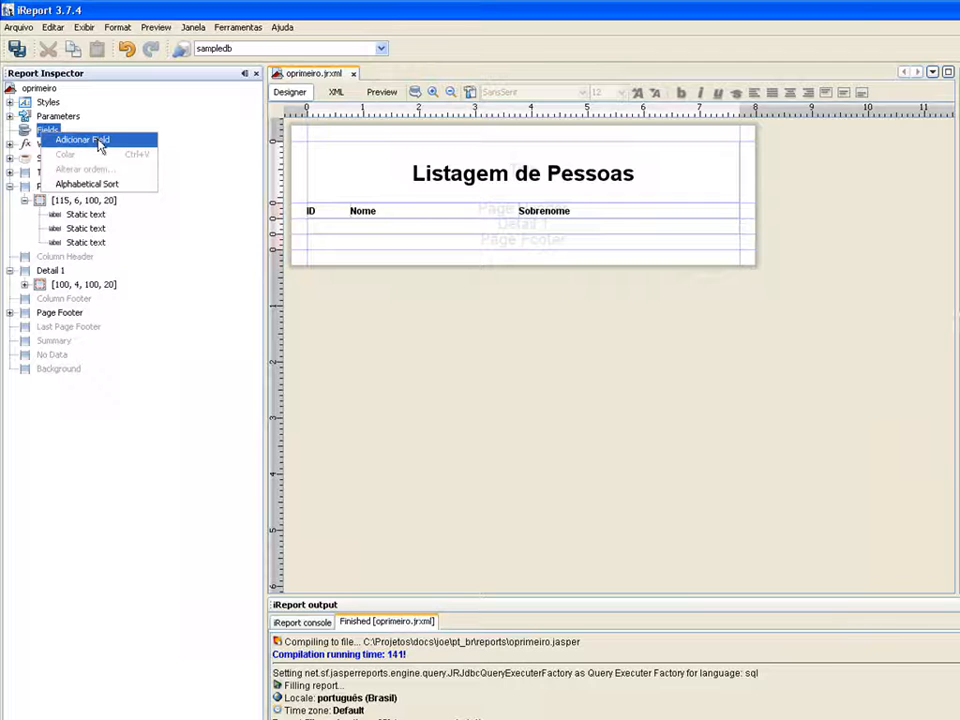
click(213, 174)
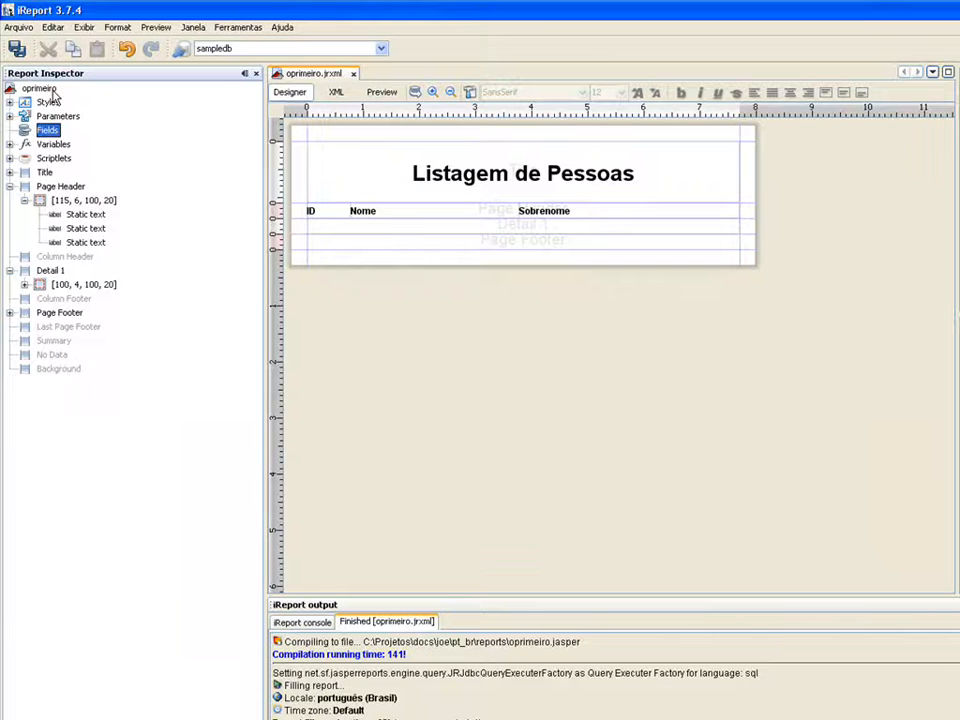
right_click(54, 91)
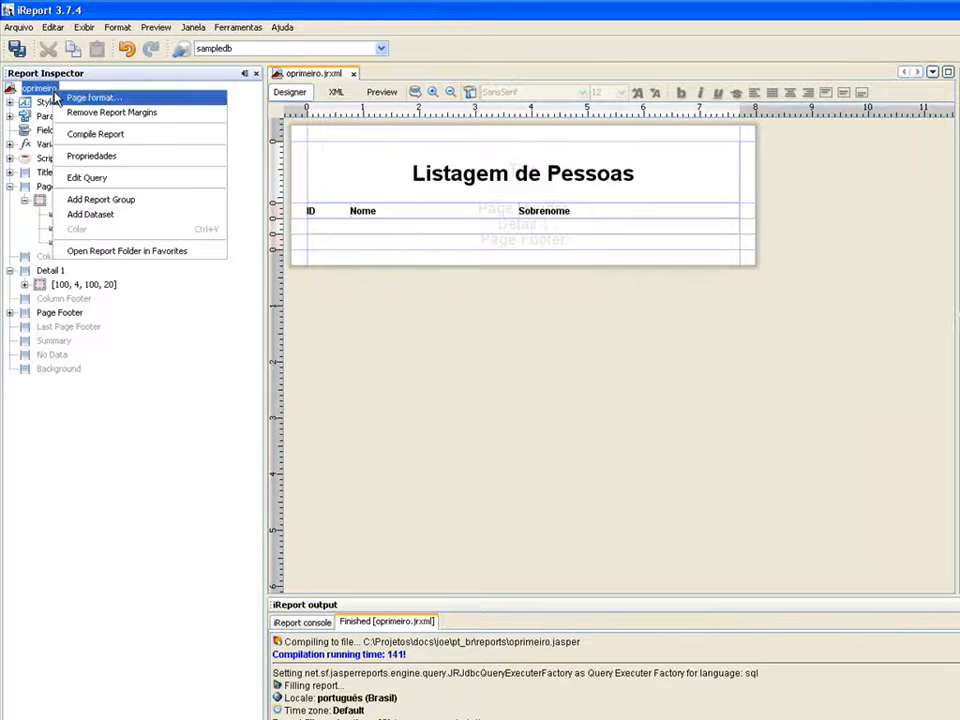
click(124, 187)
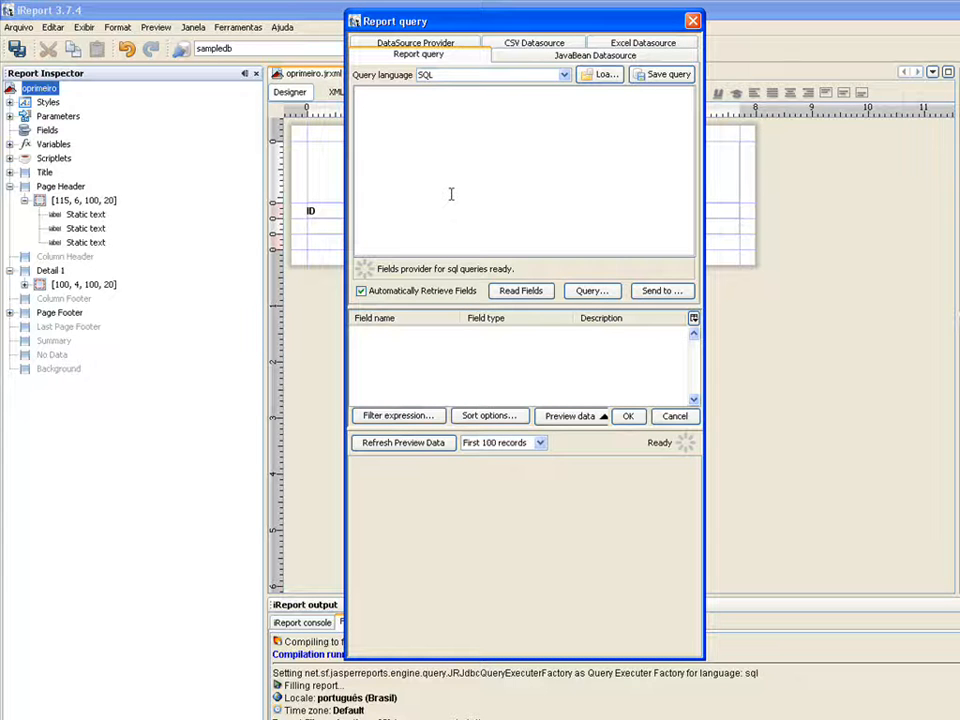
text(select * from pessoa)
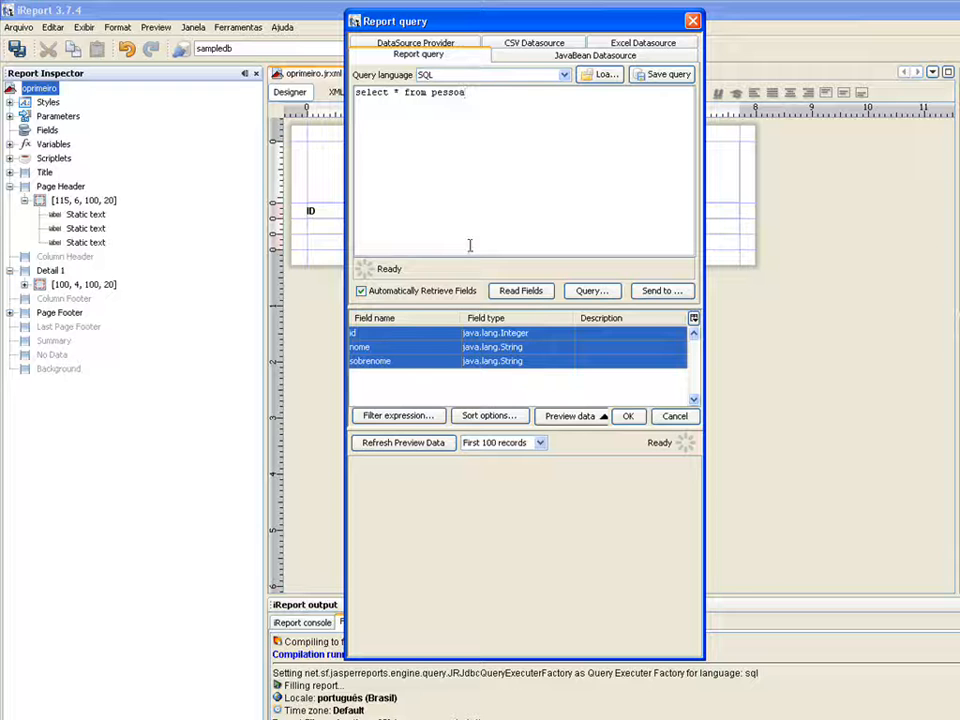
click(629, 416)
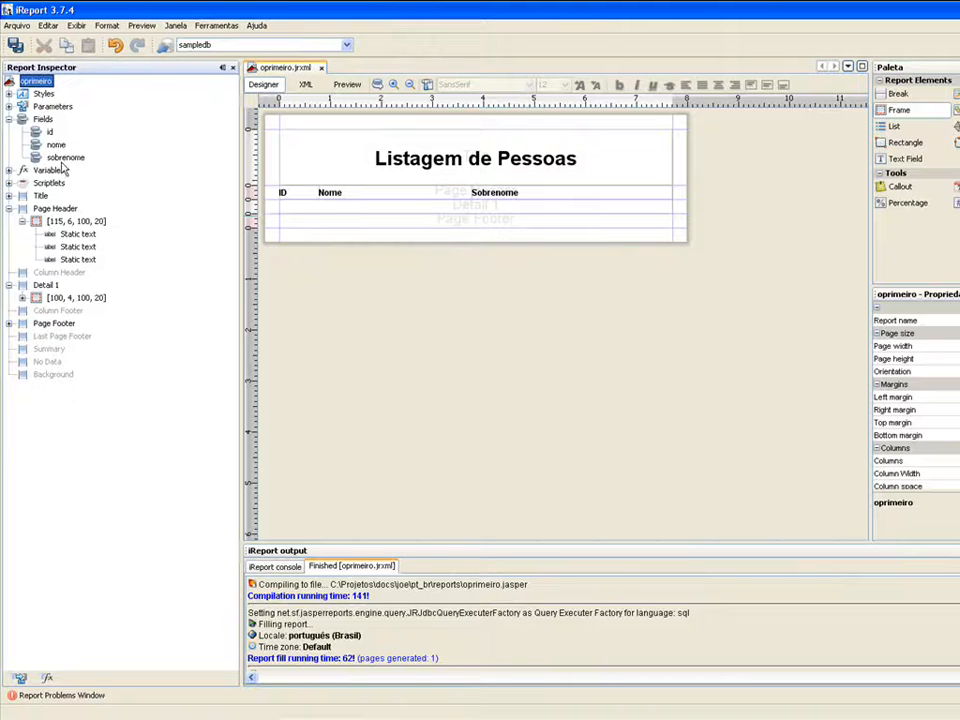
Set the field class of the id field to java.lang.String
click(50, 132)
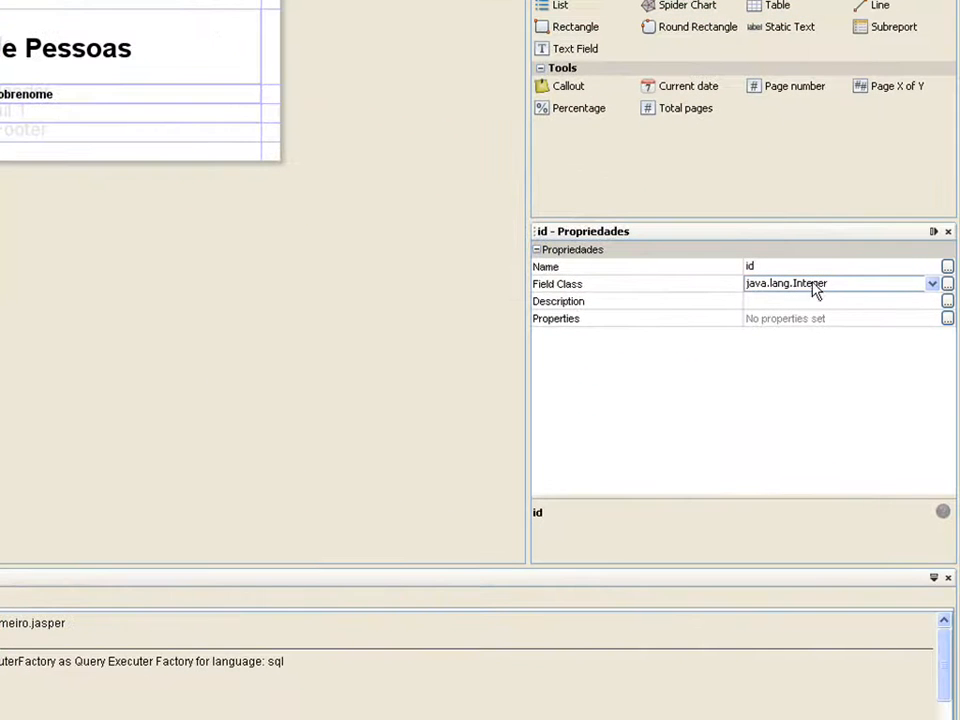
click(932, 286)
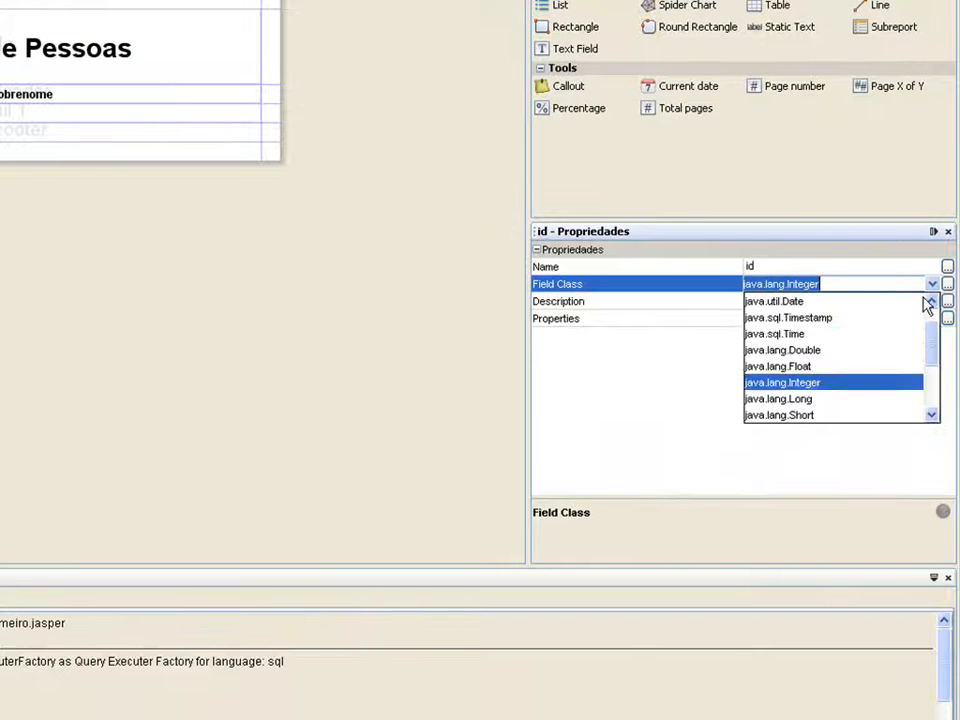
drag(930, 358, 930, 388)
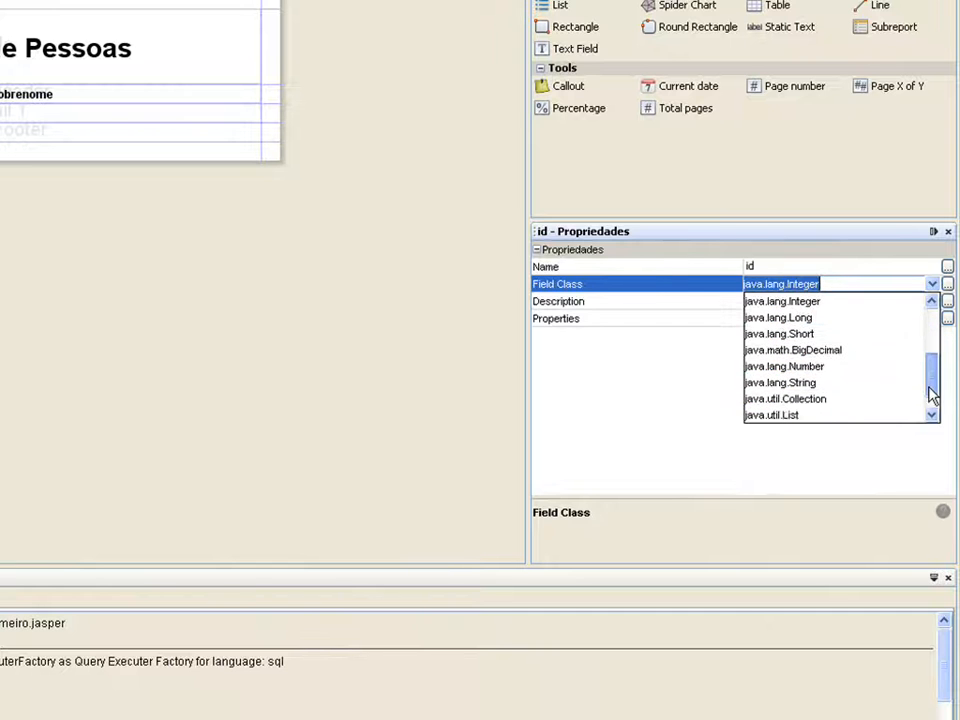
click(862, 386)
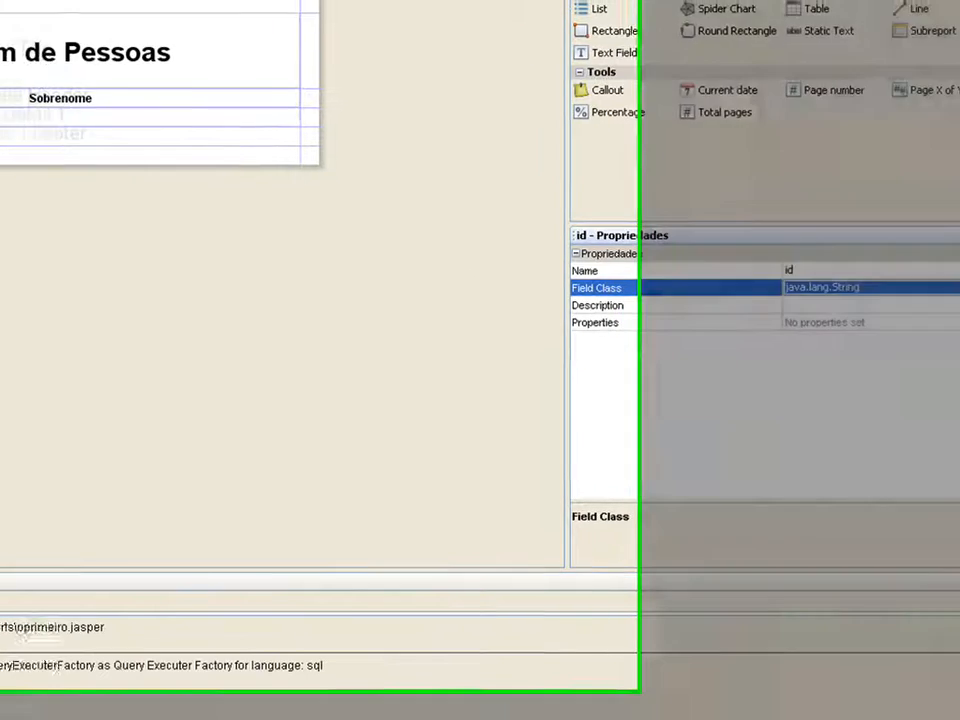
click(79, 79)
click(140, 151)
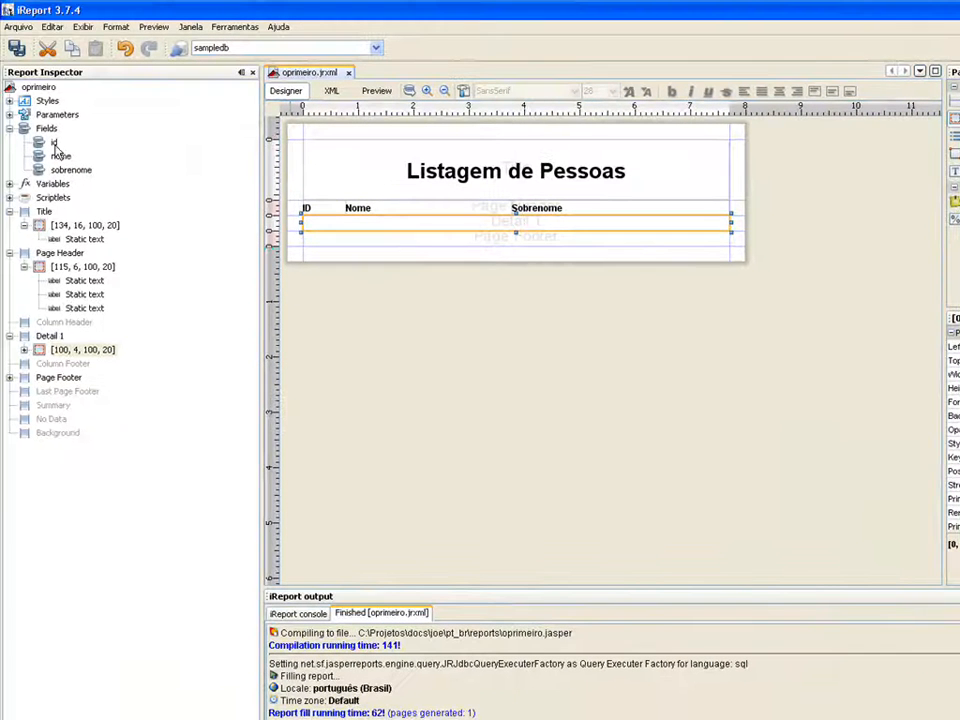
Place the id and nome fields in the Detail 1 frame under the ID and Nome labels, sized to match their column widths
click(56, 143)
drag(56, 143, 313, 225)
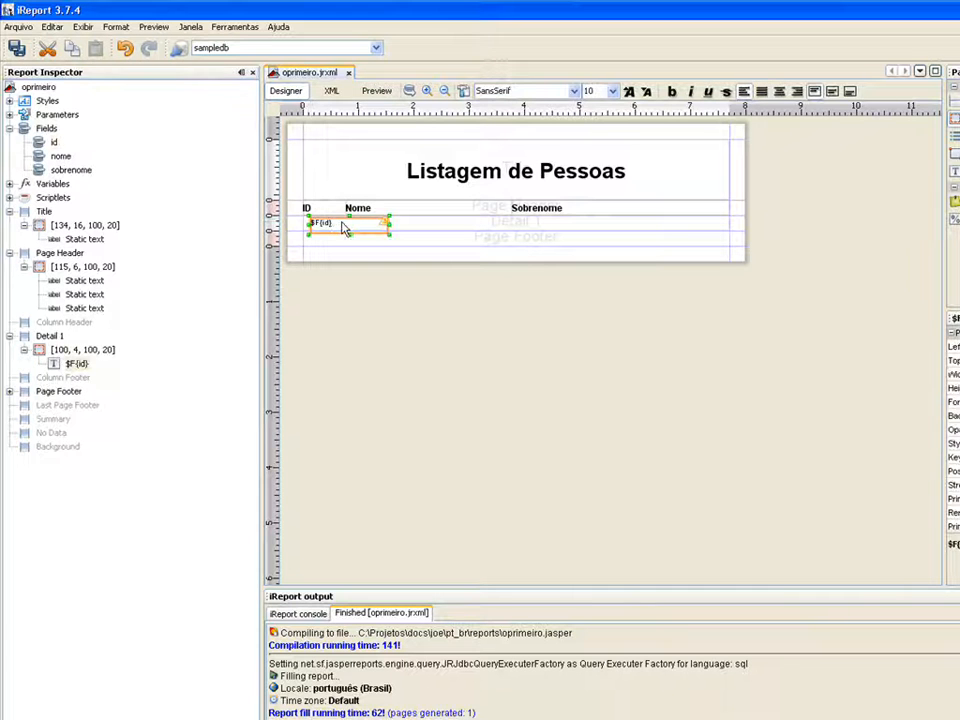
mouse_move(337, 224)
mouse_down()
mouse_move(360, 223)
mouse_move(351, 223)
mouse_up()
drag(66, 157, 510, 224)
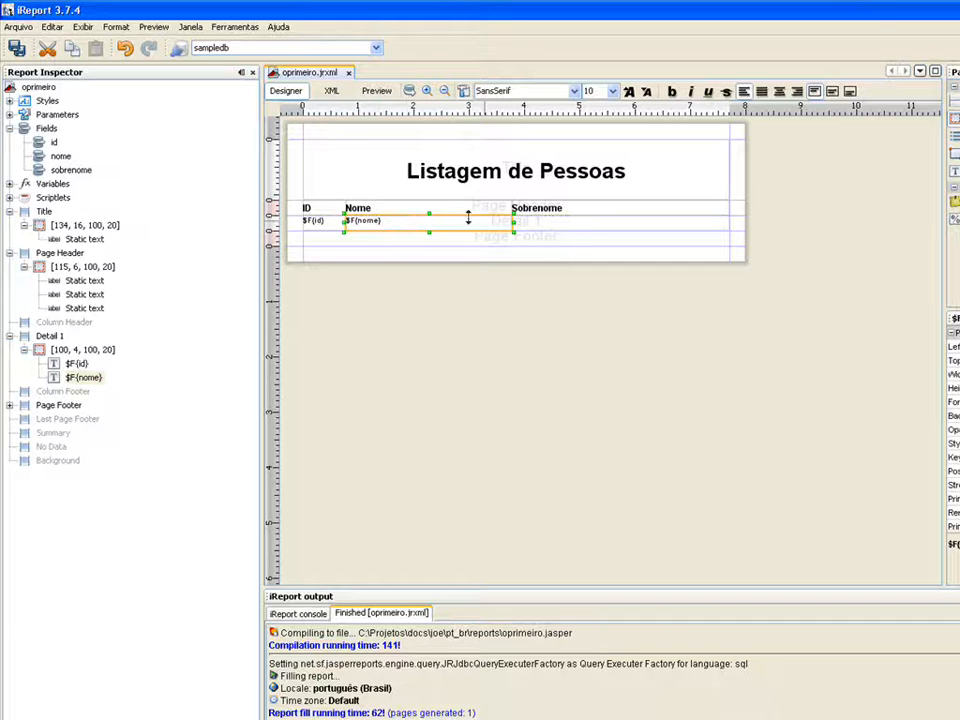
Place the sobrenome field in the Detail 1 frame under the Sobrenome label, extend it to the right margin, and save the report
drag(72, 170, 727, 224)
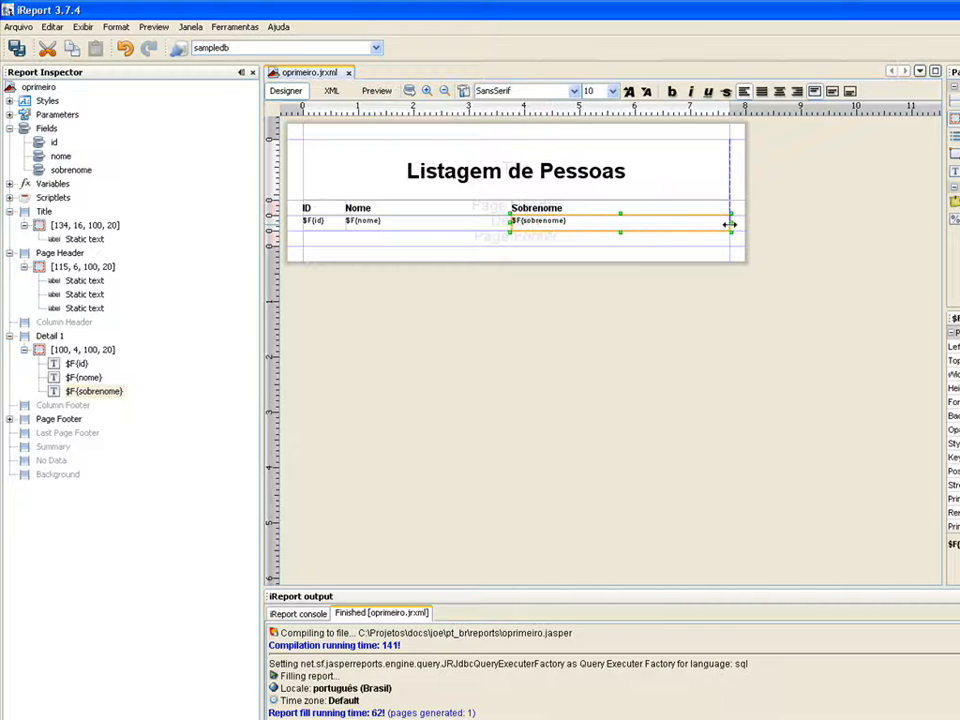
click(630, 279)
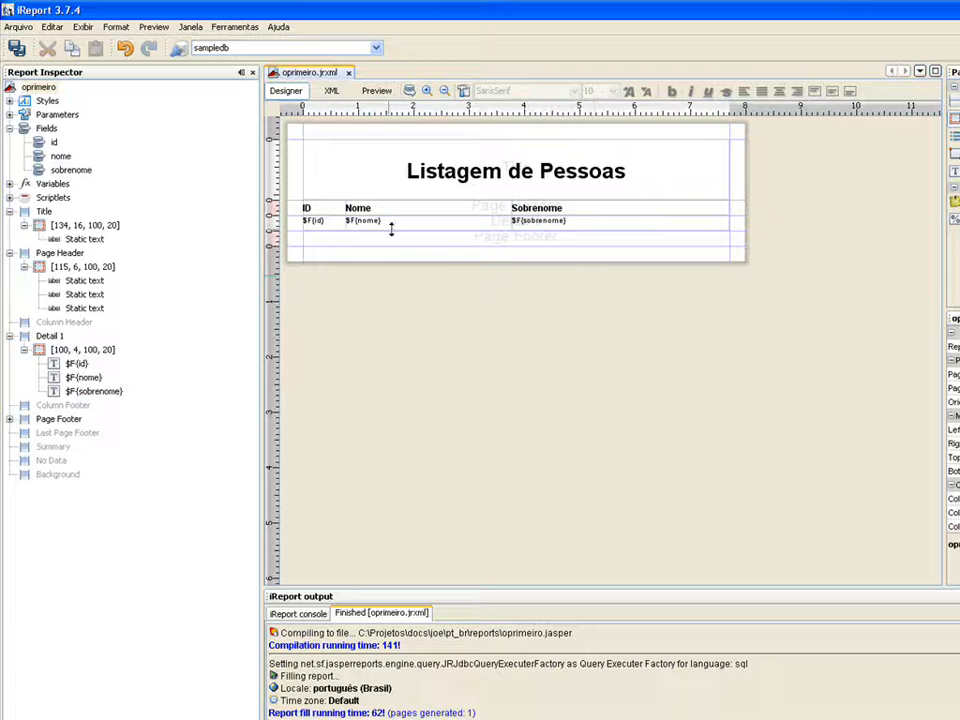
click(17, 50)
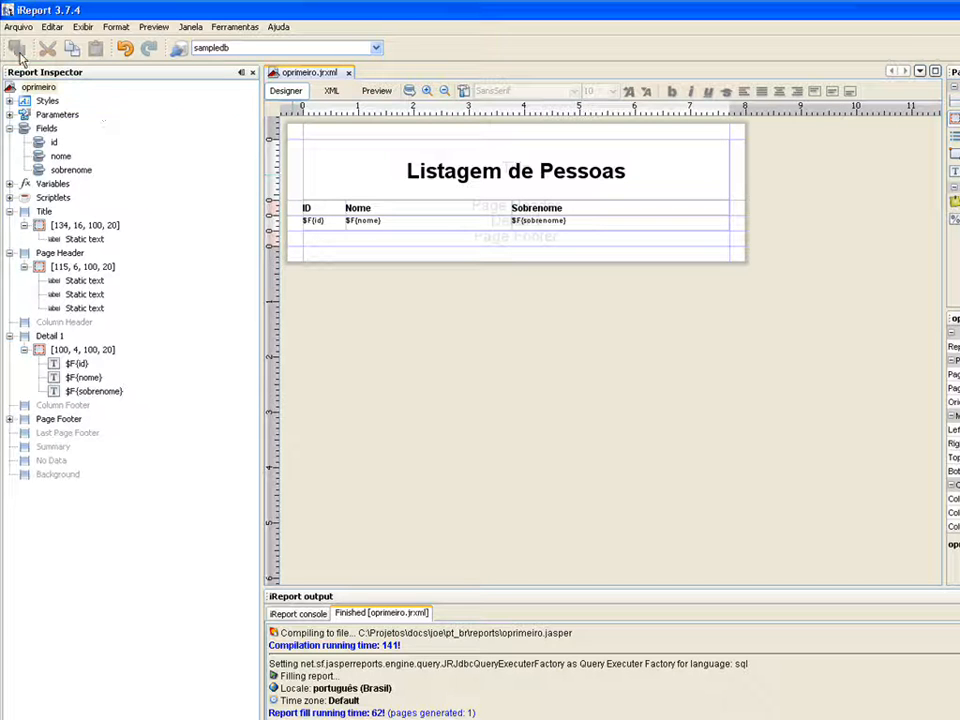
Preview the filled report and page through the list of people up to the last page
click(380, 91)
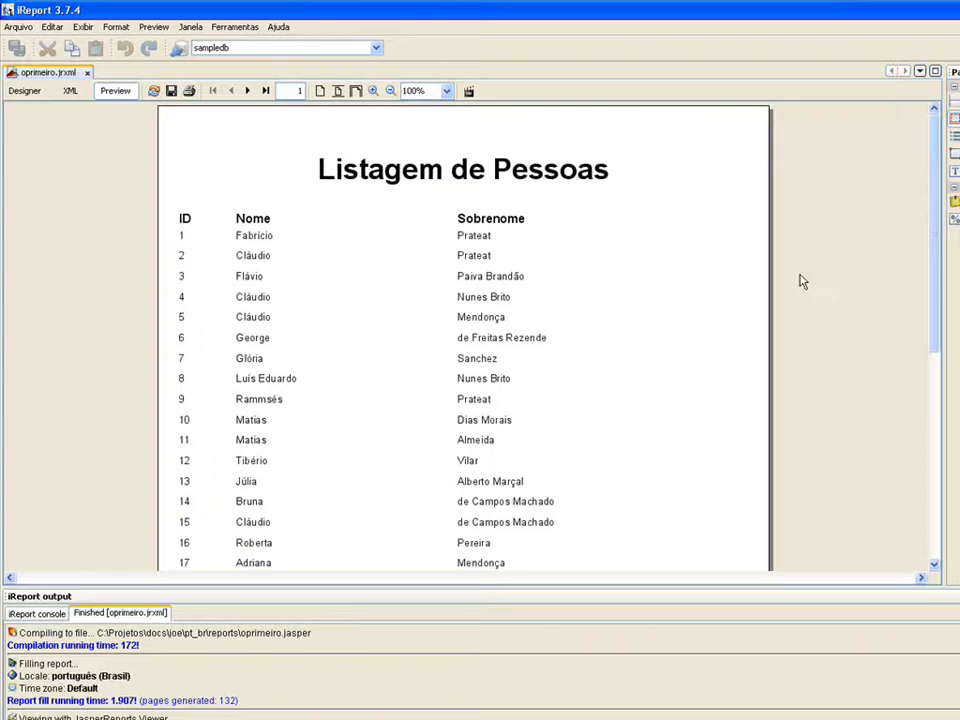
drag(924, 233, 893, 205)
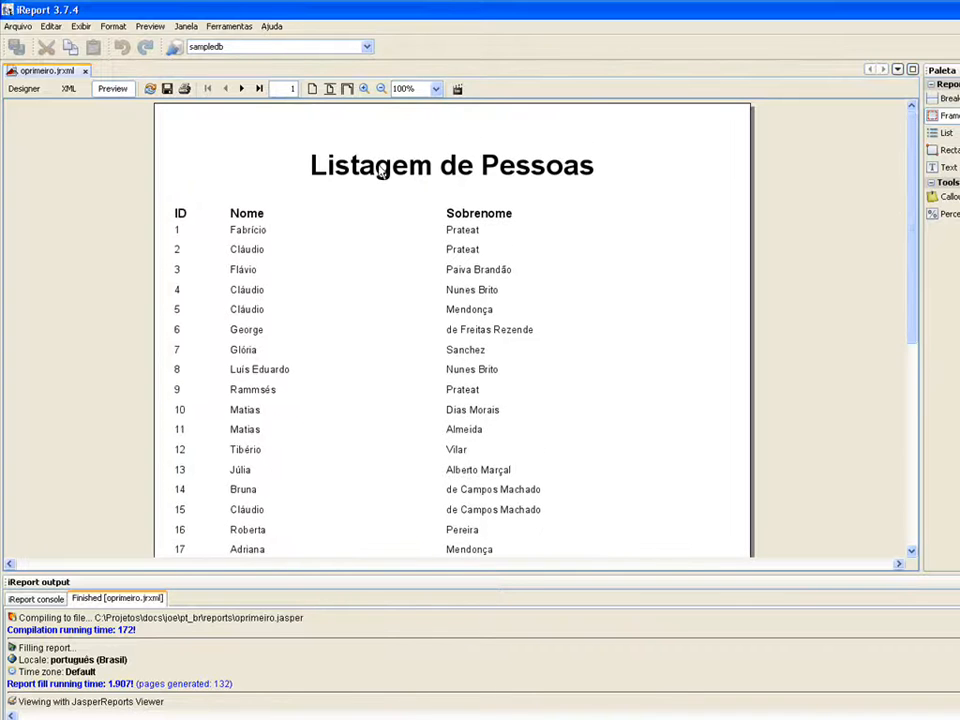
click(242, 90)
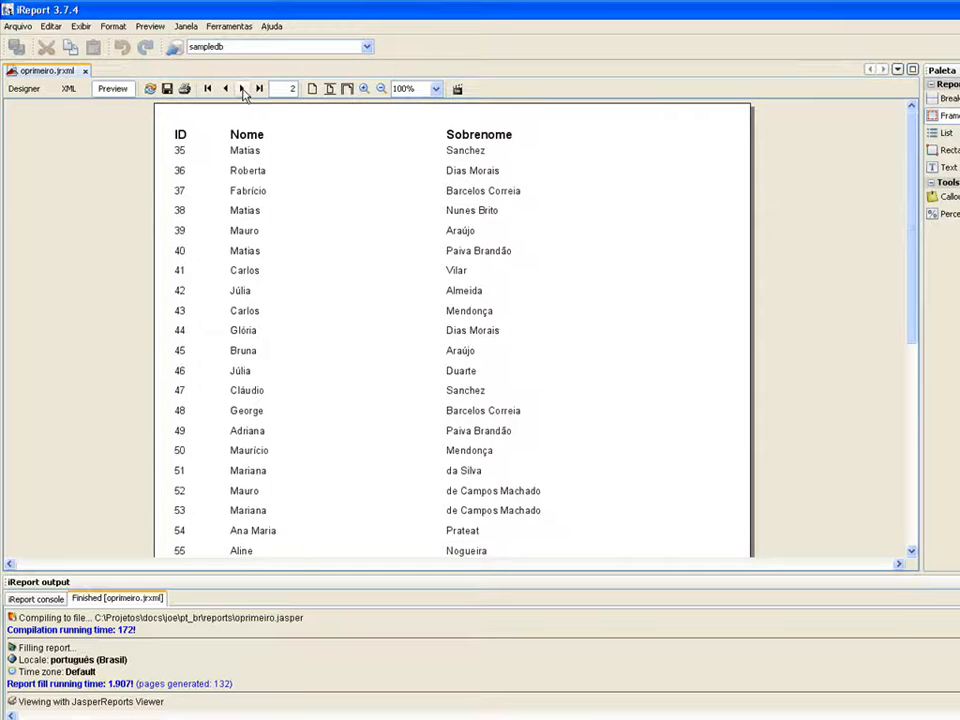
click(242, 90)
click(242, 90)
click(242, 90)
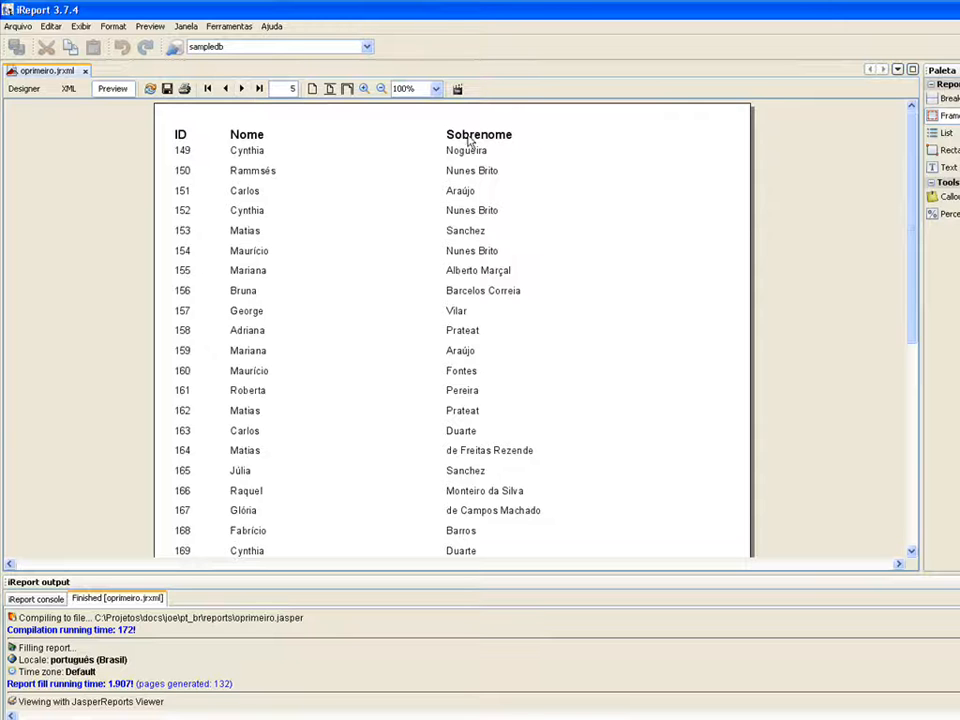
click(241, 90)
click(241, 90)
click(259, 90)
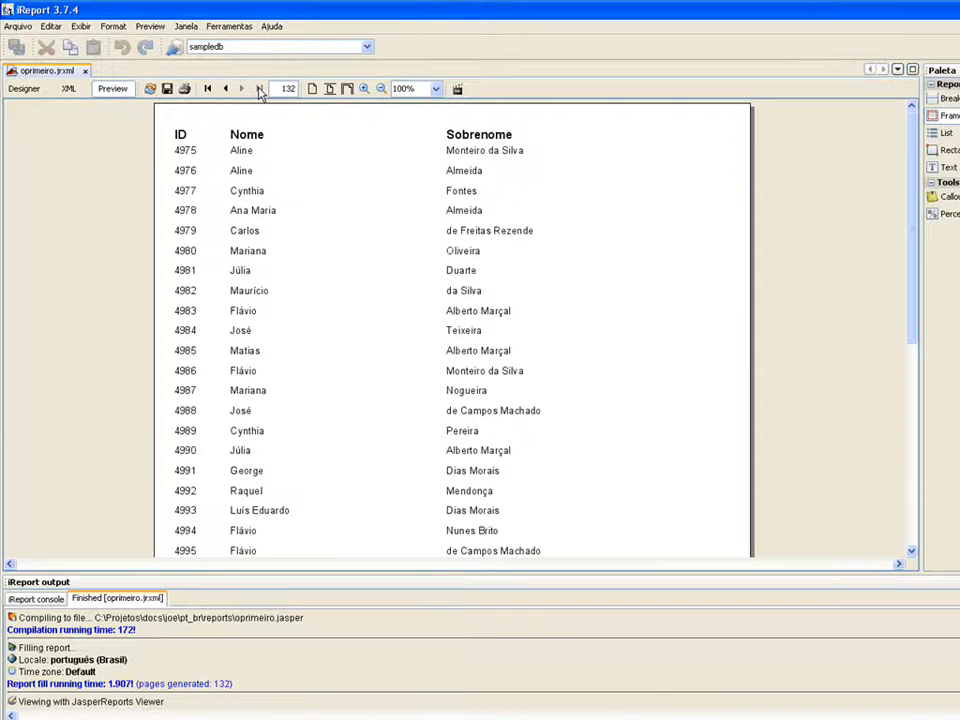
click(207, 90)
click(33, 92)
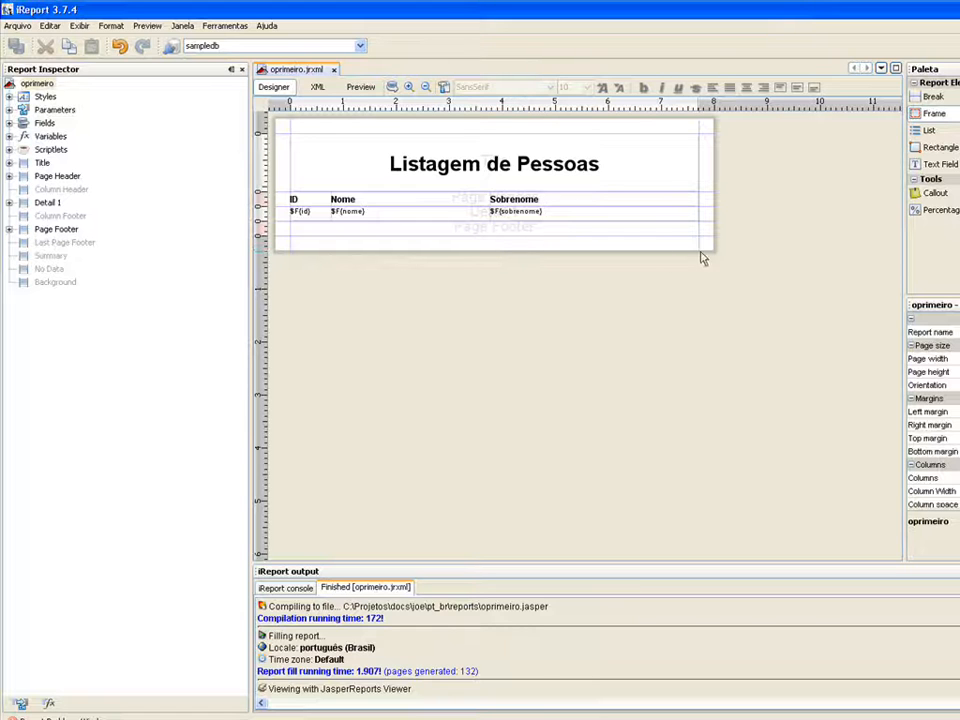
Place a frame in the Page Footer band and adapt its size to the parent
drag(921, 116, 424, 235)
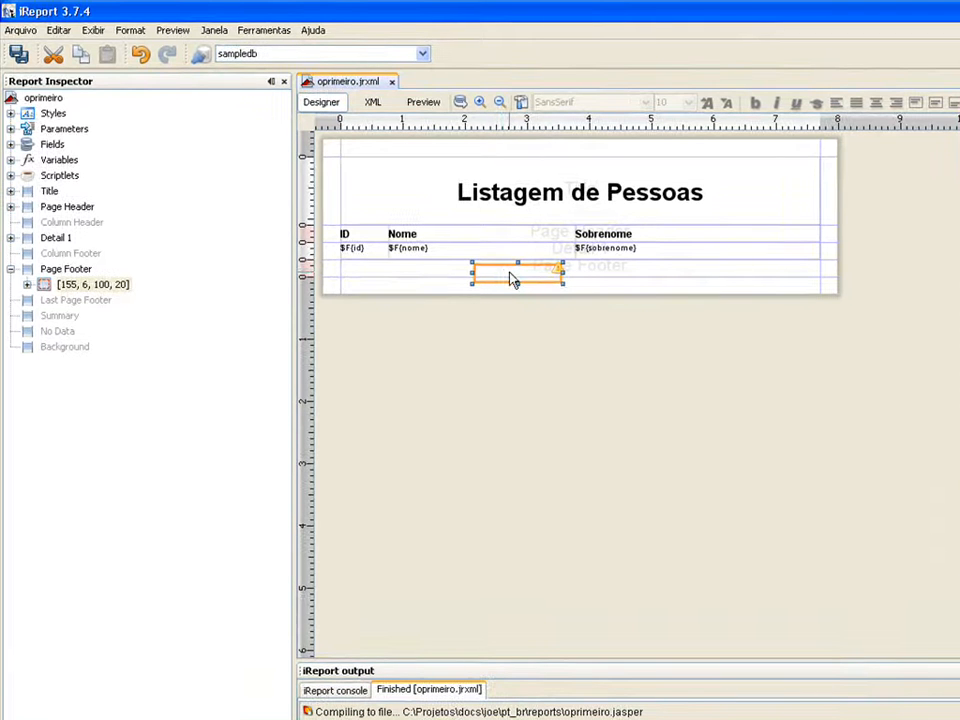
drag(511, 277, 506, 275)
right_click(506, 275)
mouse_move(616, 546)
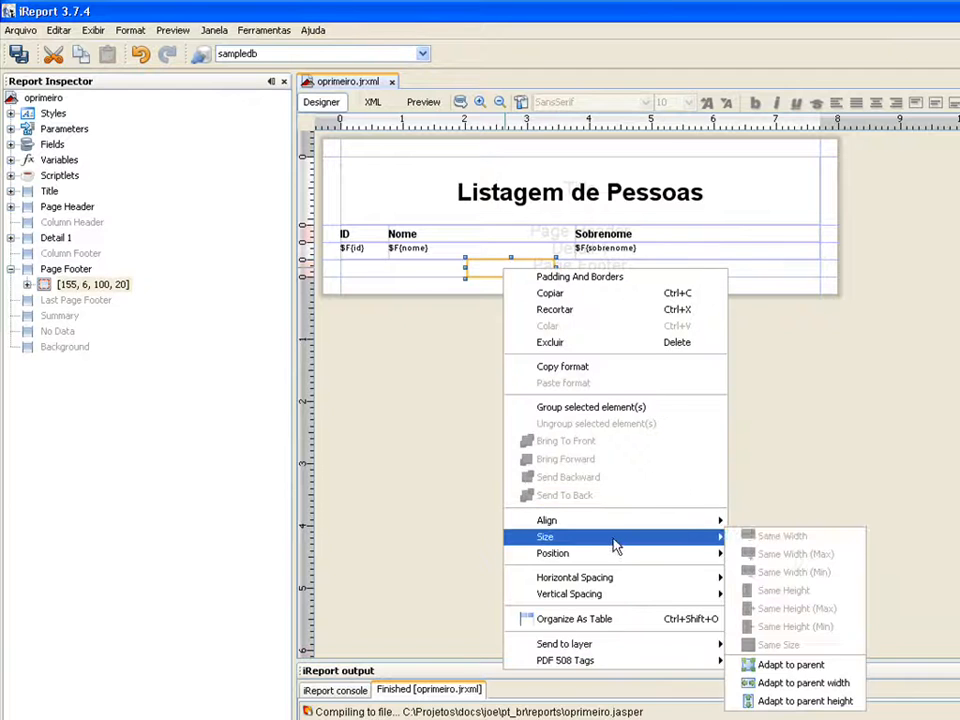
click(797, 664)
click(637, 391)
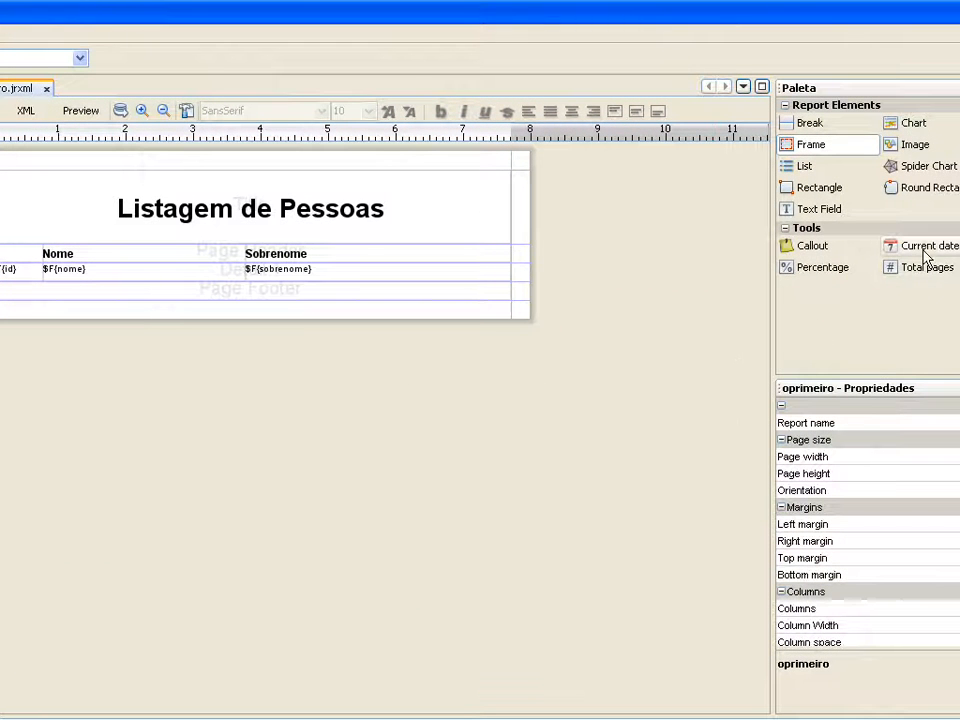
Add a current date field with the pattern dd/MM/yyyy to the middle of the Page Footer frame and widen it
drag(930, 248, 190, 293)
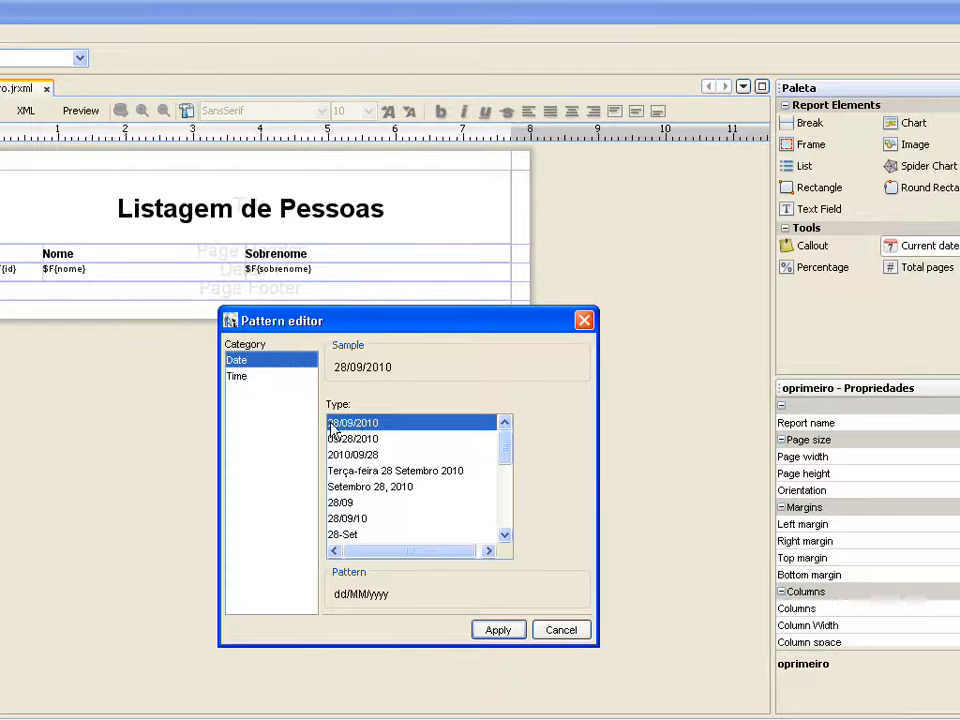
click(497, 629)
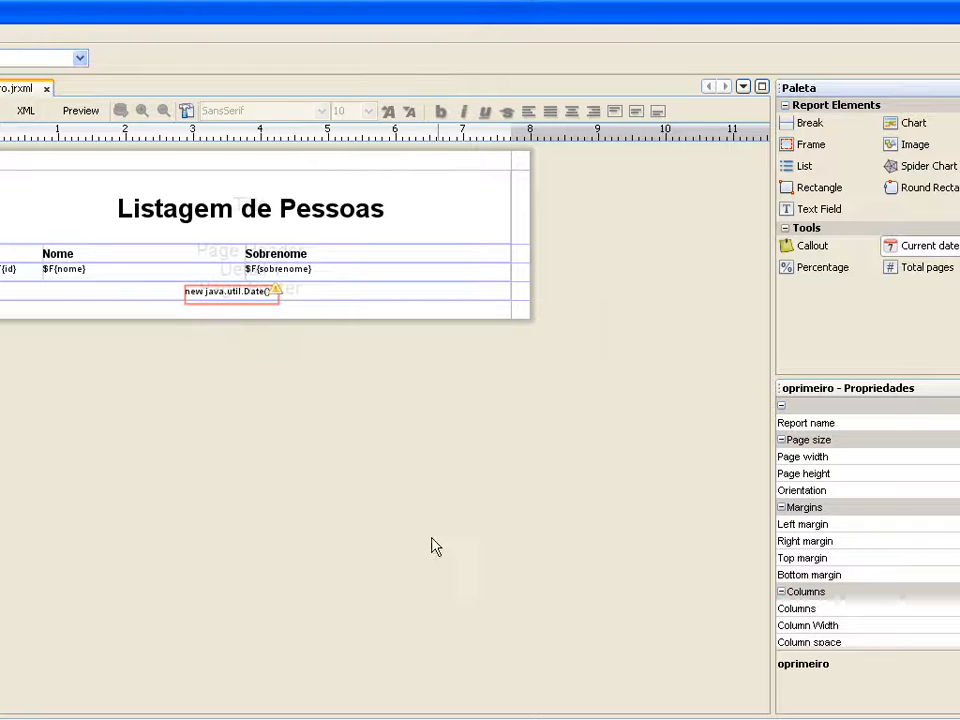
drag(228, 300, 170, 290)
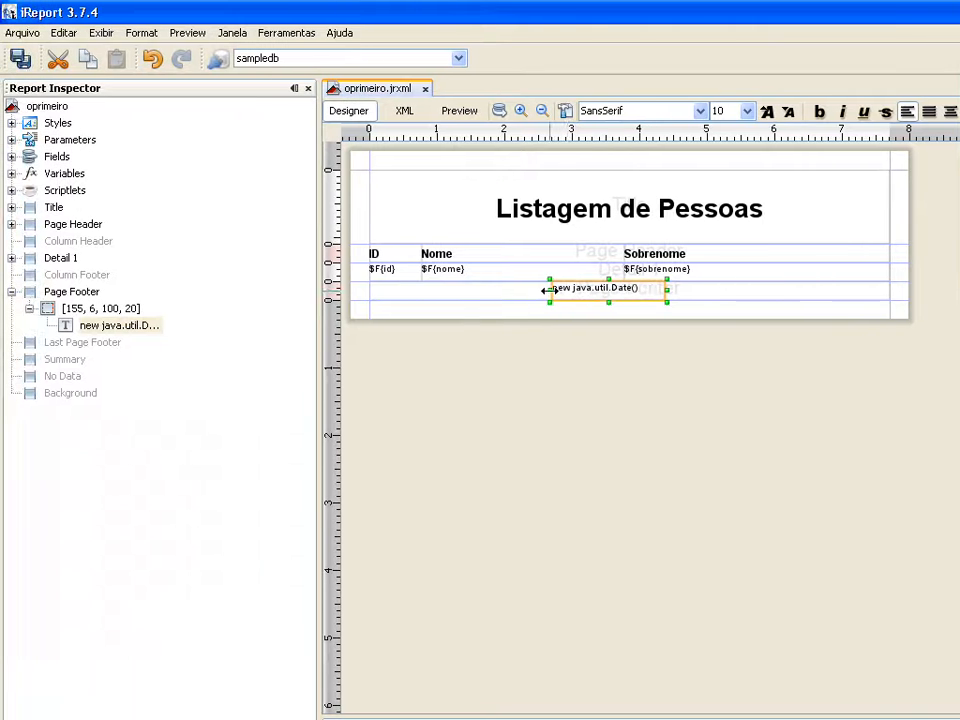
drag(665, 292, 680, 289)
click(648, 319)
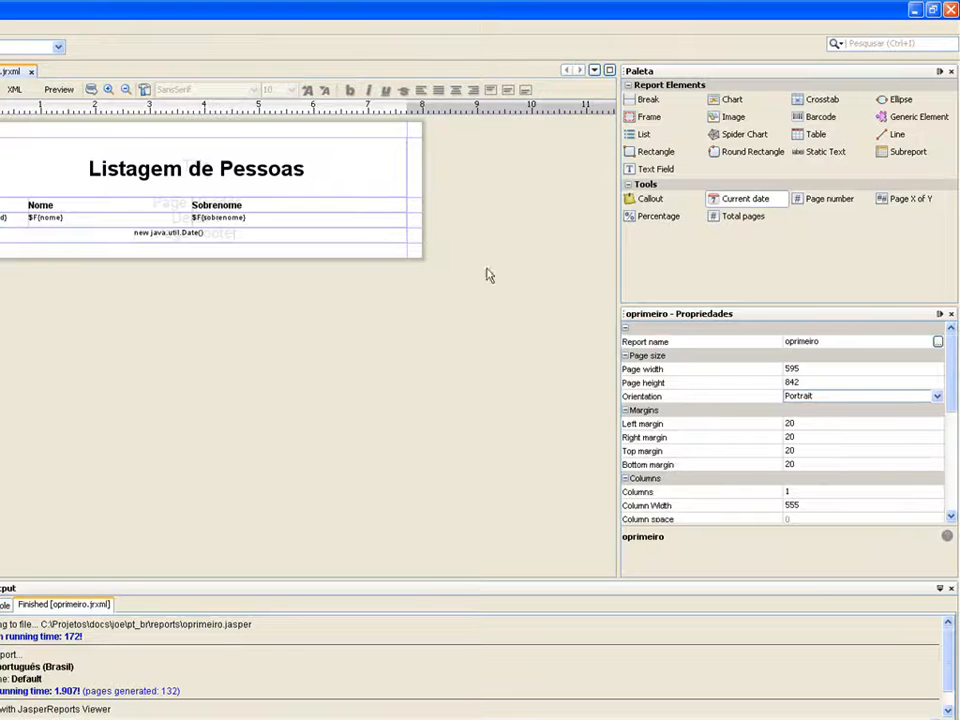
Add a Page X of Y element to the Page Footer frame and shift both its fields flush with the frame's top and right edges
click(905, 199)
drag(905, 199, 336, 237)
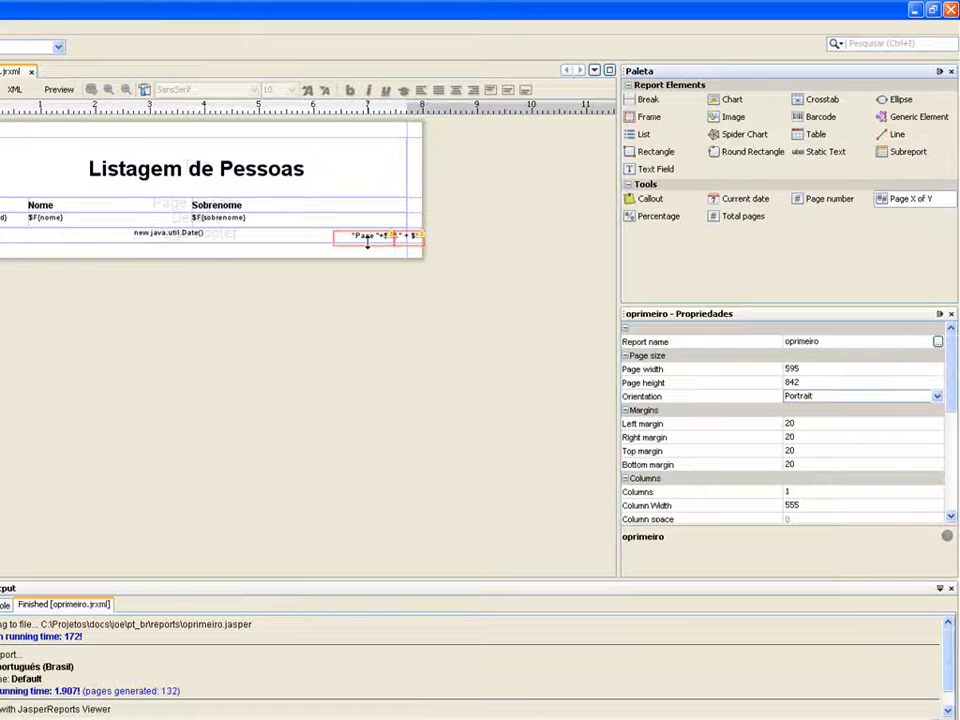
click(368, 240)
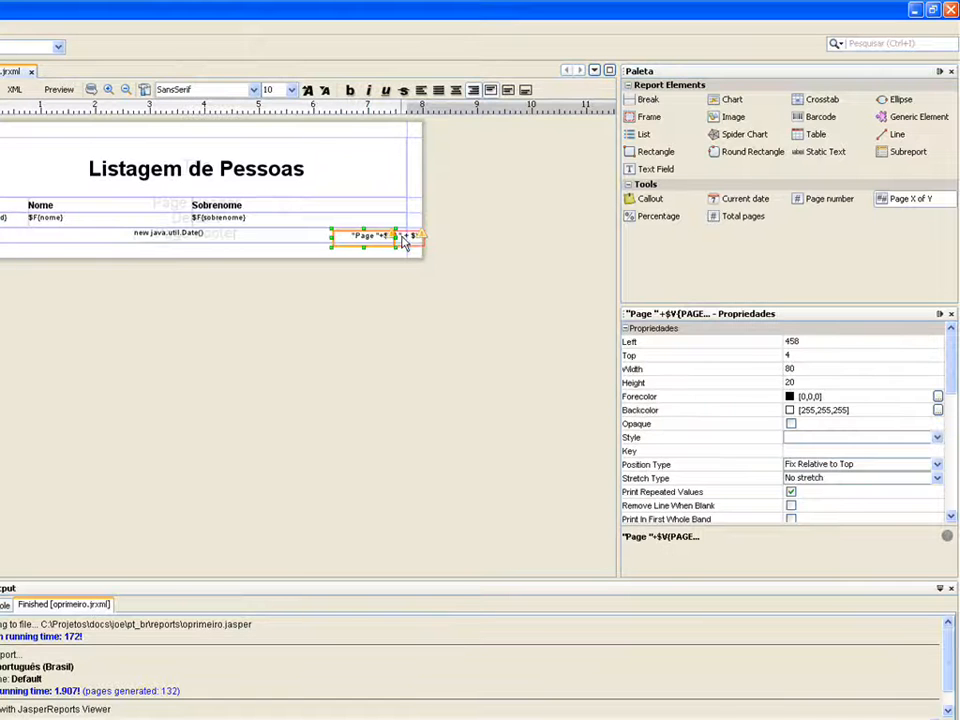
shift+click(406, 238)
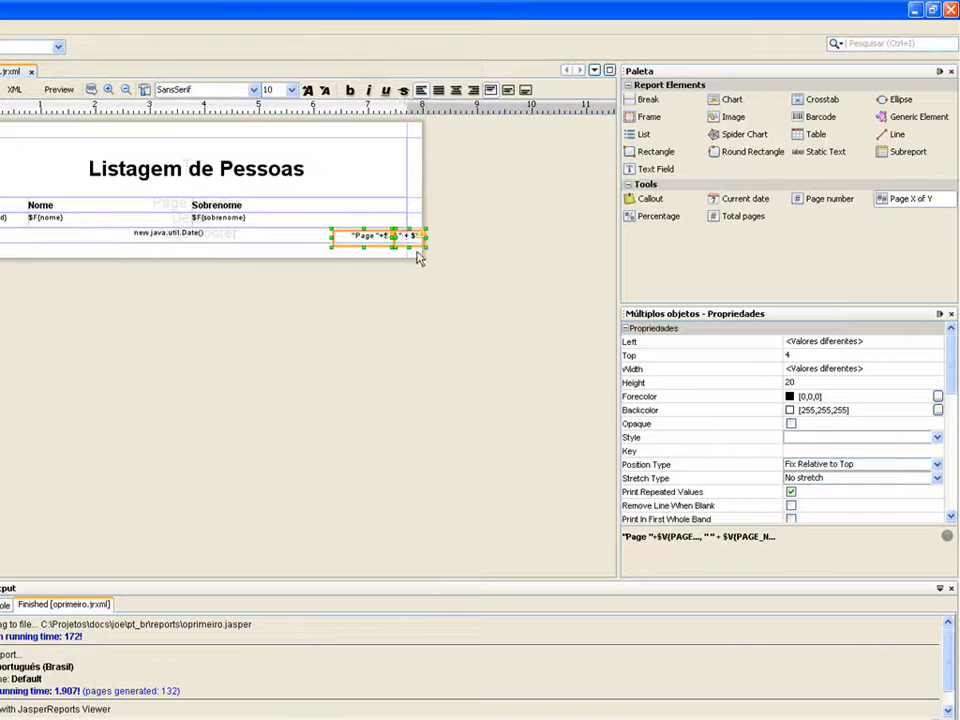
key(Left)
key(Left)
key(Left)
key(Left)
key(Left)
key(Left)
key(Left)
key(Left)
key(Left)
key(Left)
key(Left)
key(Left)
key(Left)
key(Left)
key(Left)
key(Left)
key(Left)
key(Left)
key(Left)
key(Left)
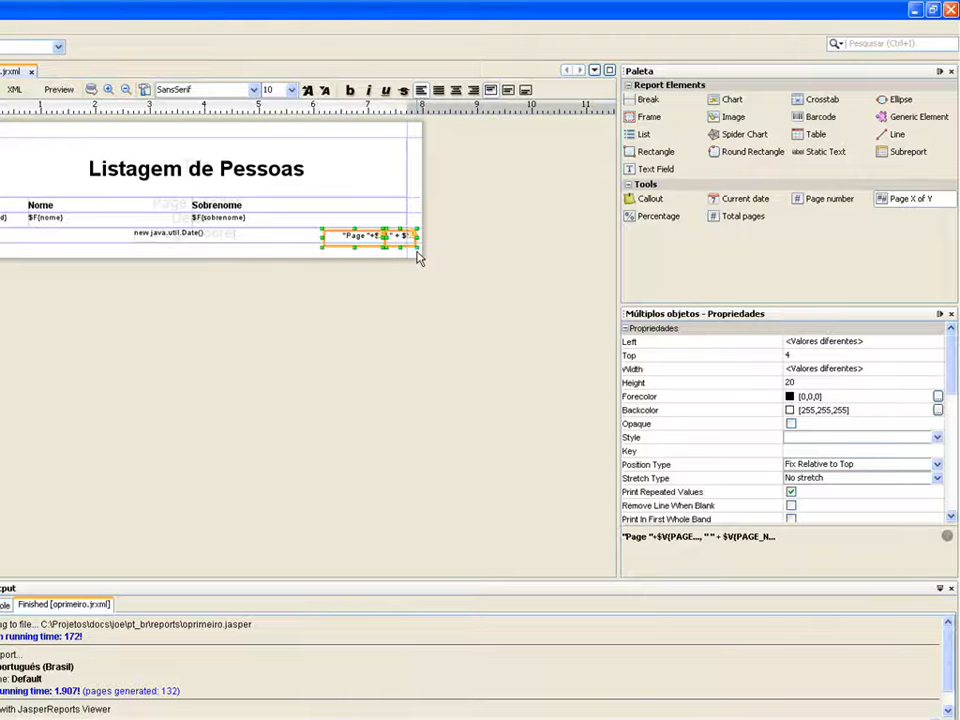
key(Up)
key(Up)
key(Up)
key(Up)
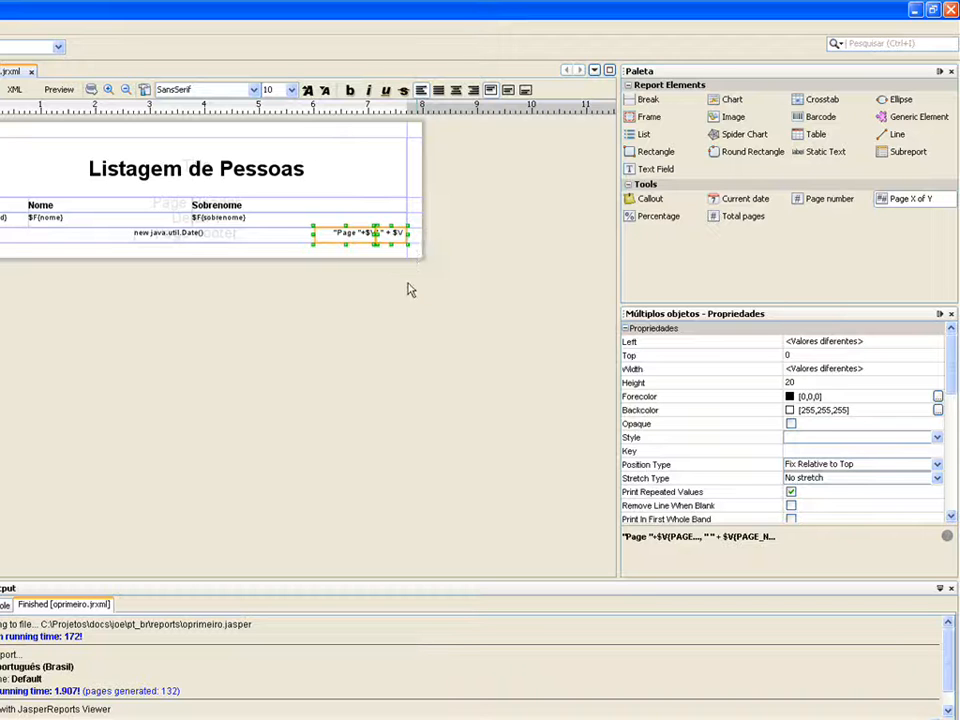
click(404, 289)
double_click(345, 240)
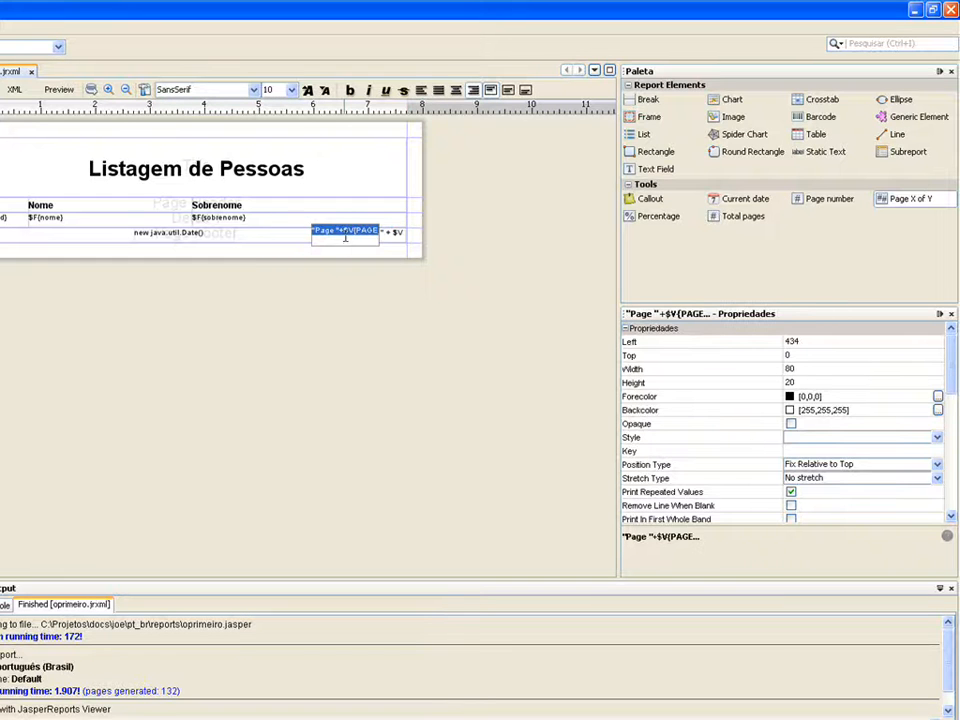
click(354, 272)
double_click(337, 235)
click(368, 323)
Set the text field expression of the footer's page number field to "Página "+$V{PAGE_NUMBER}+" de"
click(357, 240)
drag(951, 385, 952, 435)
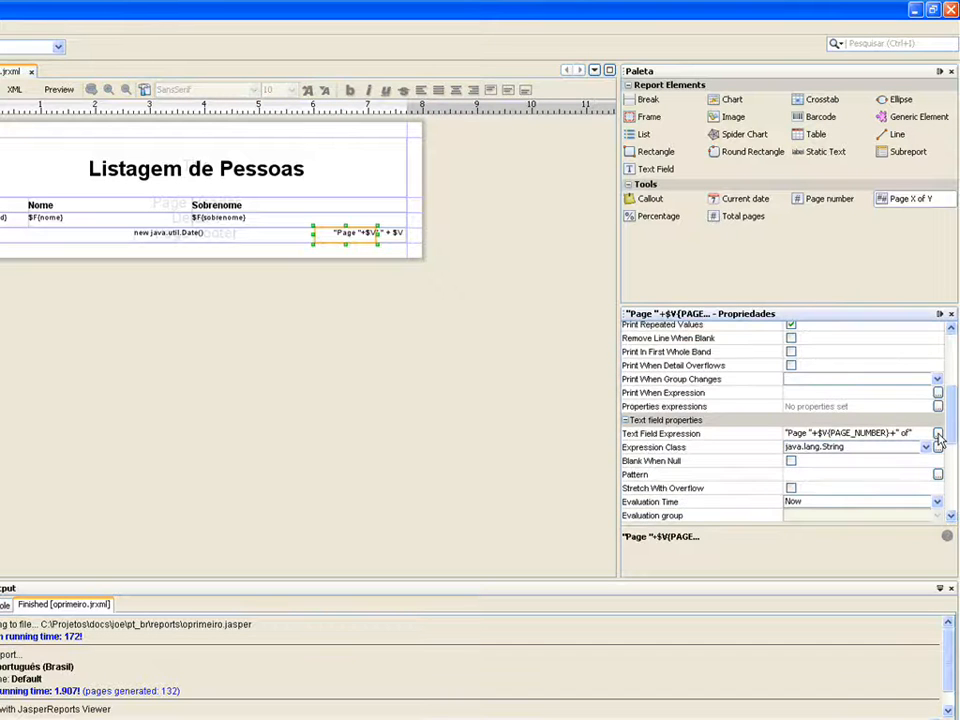
click(938, 434)
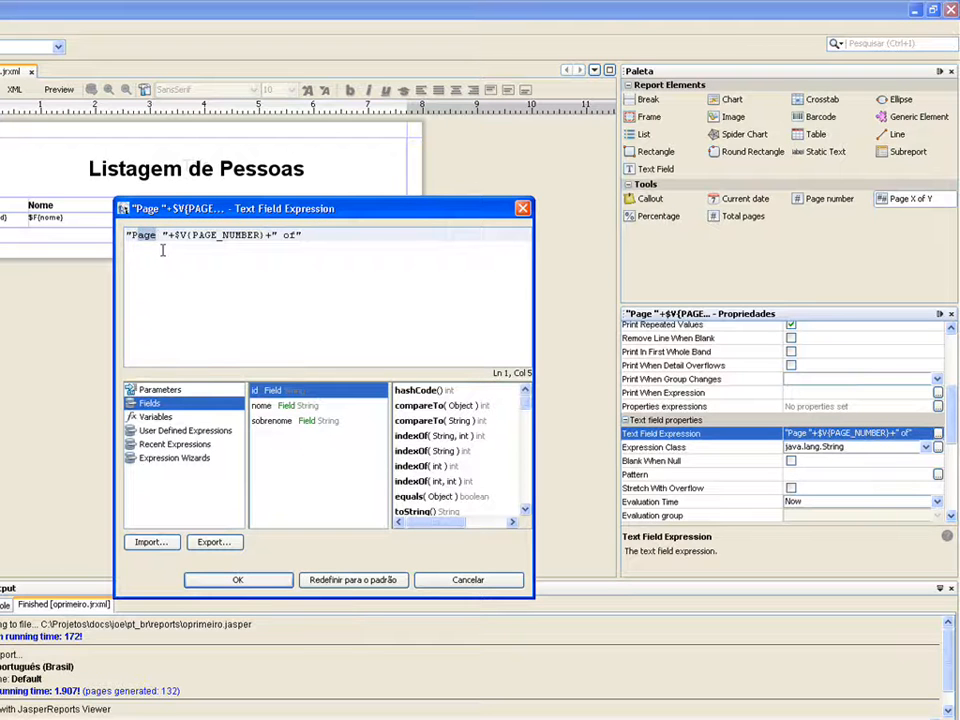
text(ágina)
key(Right)
key(Right)
key(Right)
key(Right)
key(Right)
key(Right)
key(Right)
key(Right)
key(Right)
key(Right)
key(Right)
key(Right)
key(Right)
key(Right)
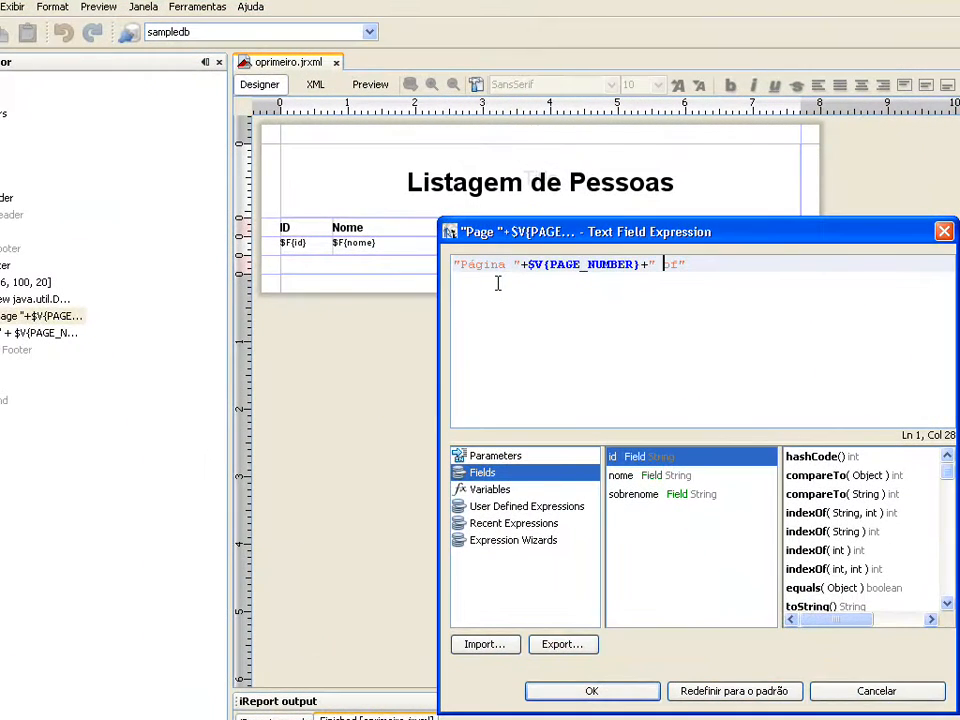
key(Delete)
key(Delete)
text(de)
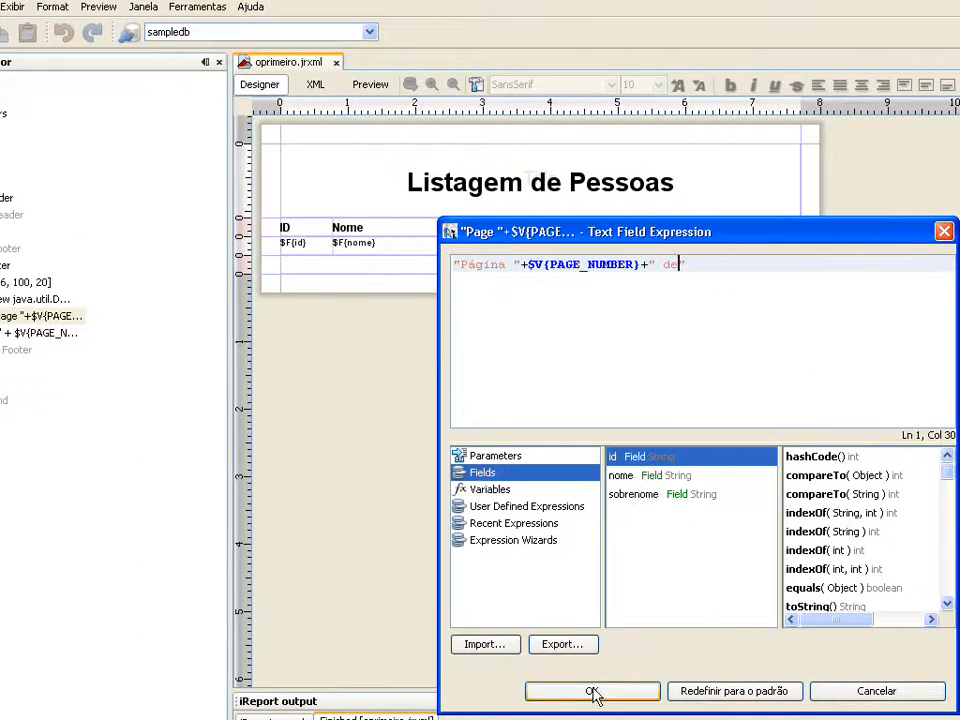
click(592, 691)
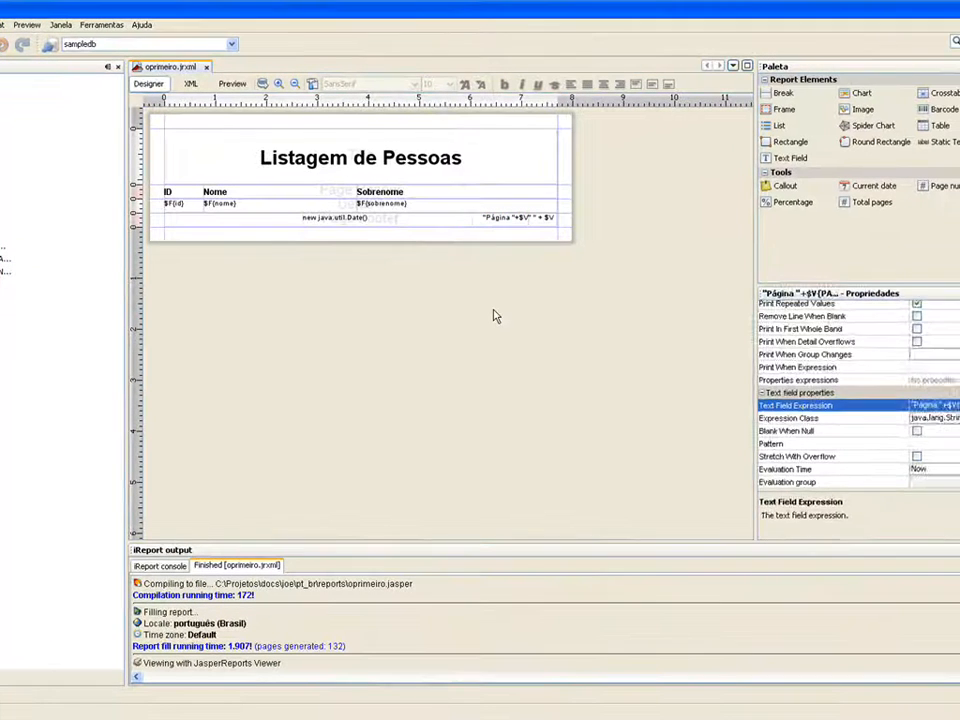
click(493, 316)
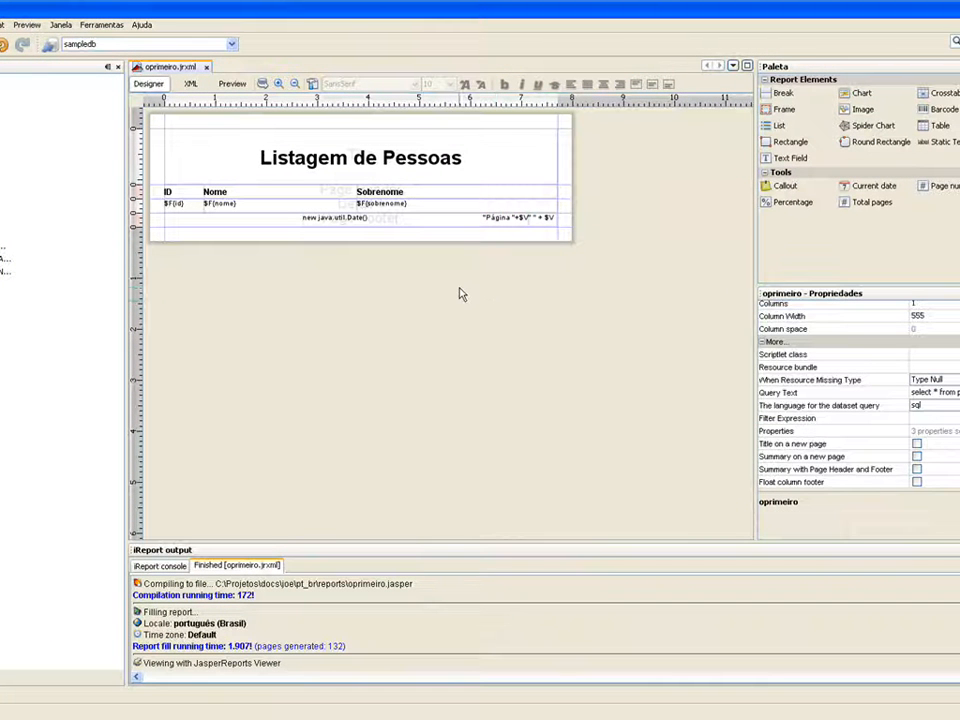
Set the vertical alignment of the footer's date and page fields and the id, nome and sobrenome detail fields to Middle
click(379, 222)
shift+click(501, 221)
shift+click(546, 224)
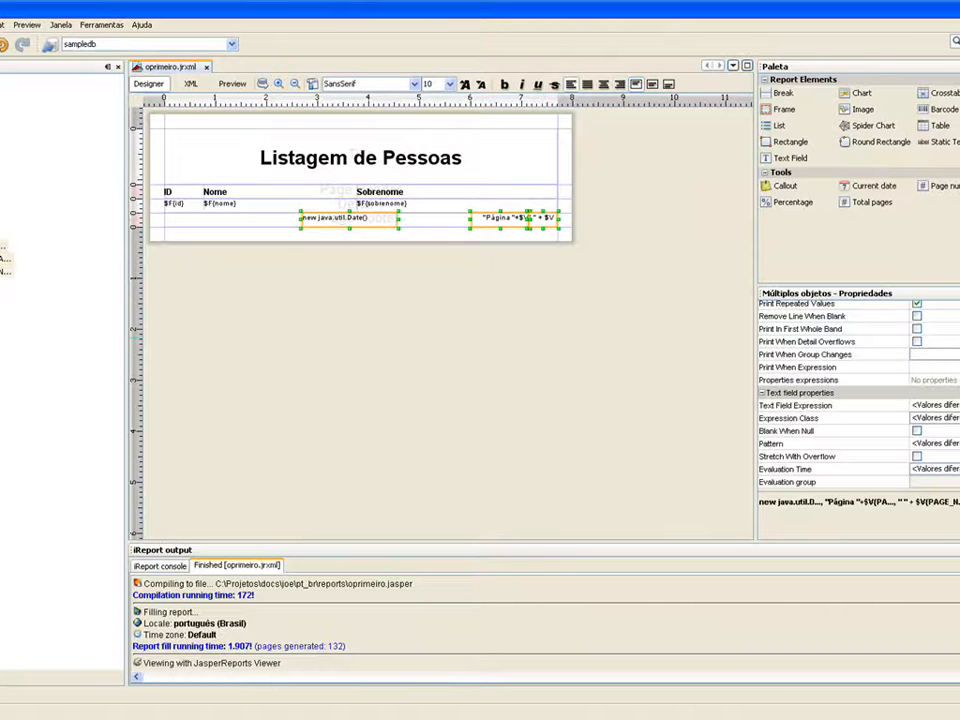
shift+click(193, 208)
shift+click(248, 206)
shift+click(394, 209)
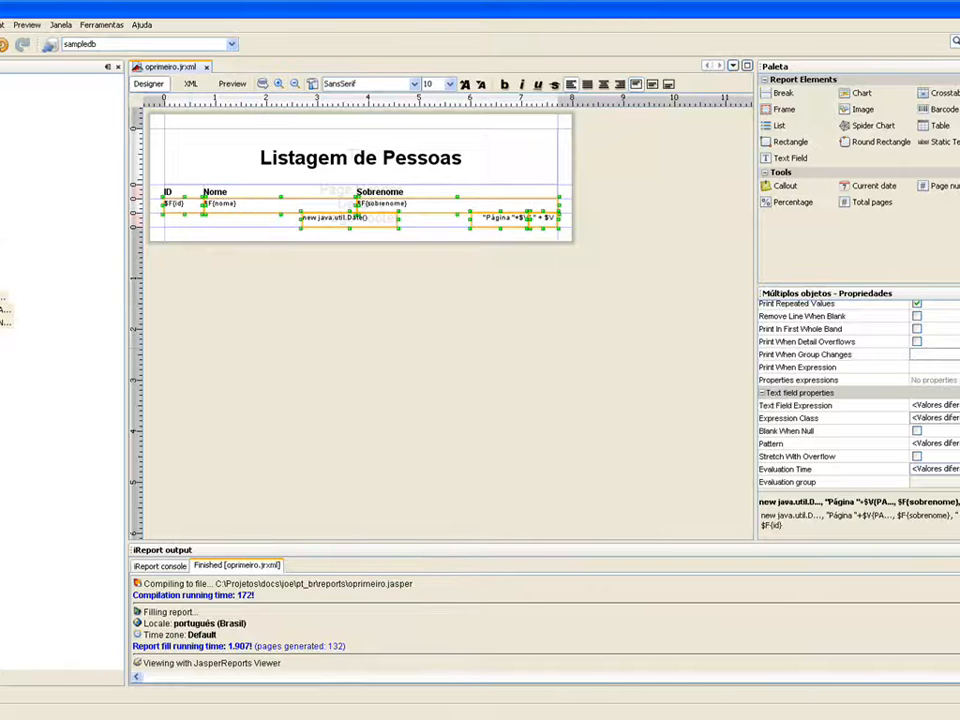
scroll(855, 390, down, 5)
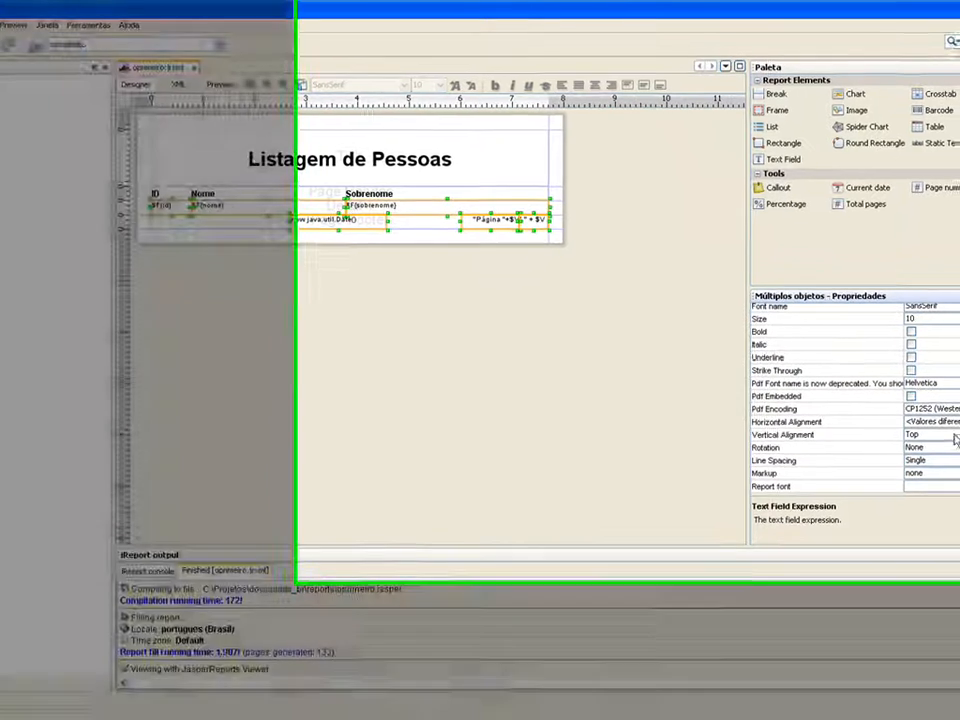
click(935, 430)
click(949, 455)
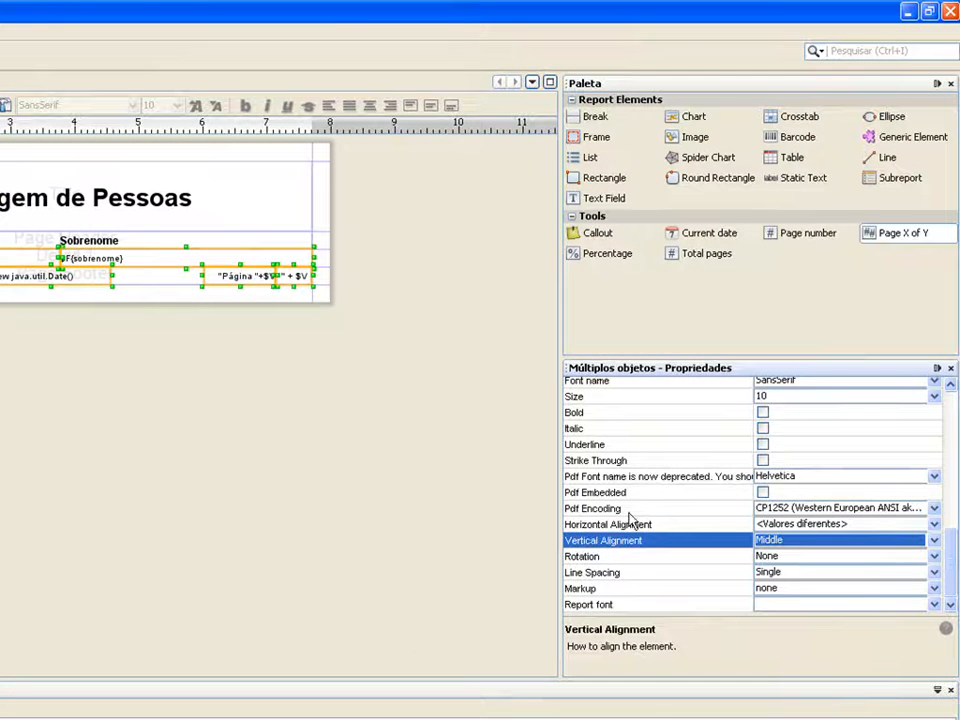
click(60, 314)
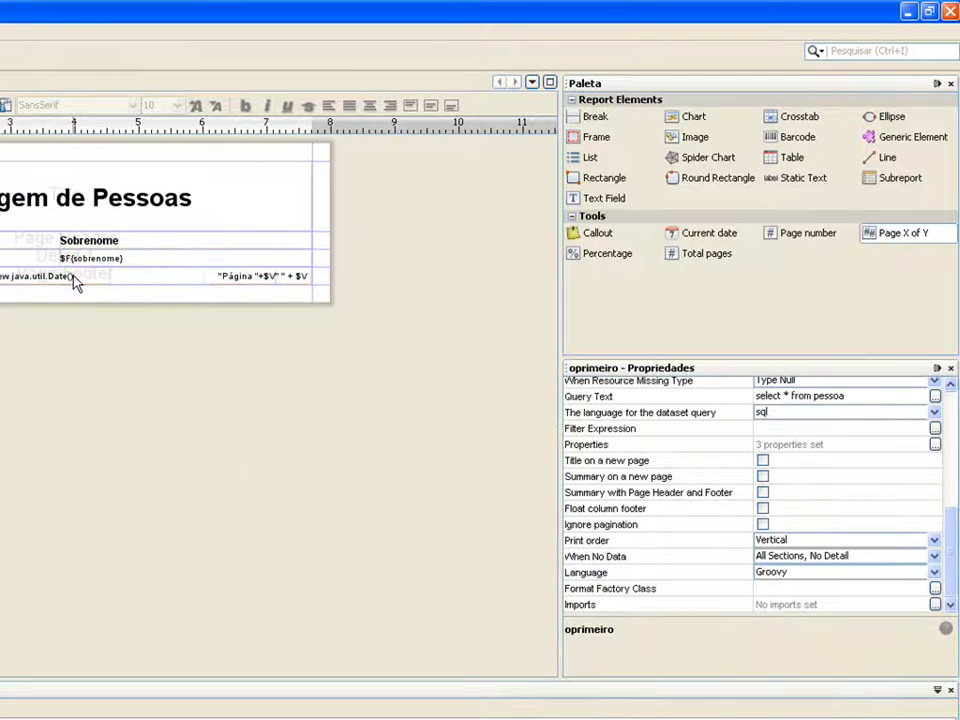
Set the horizontal alignment of the footer's current date field to Center
click(75, 283)
scroll(950, 570, down, 3)
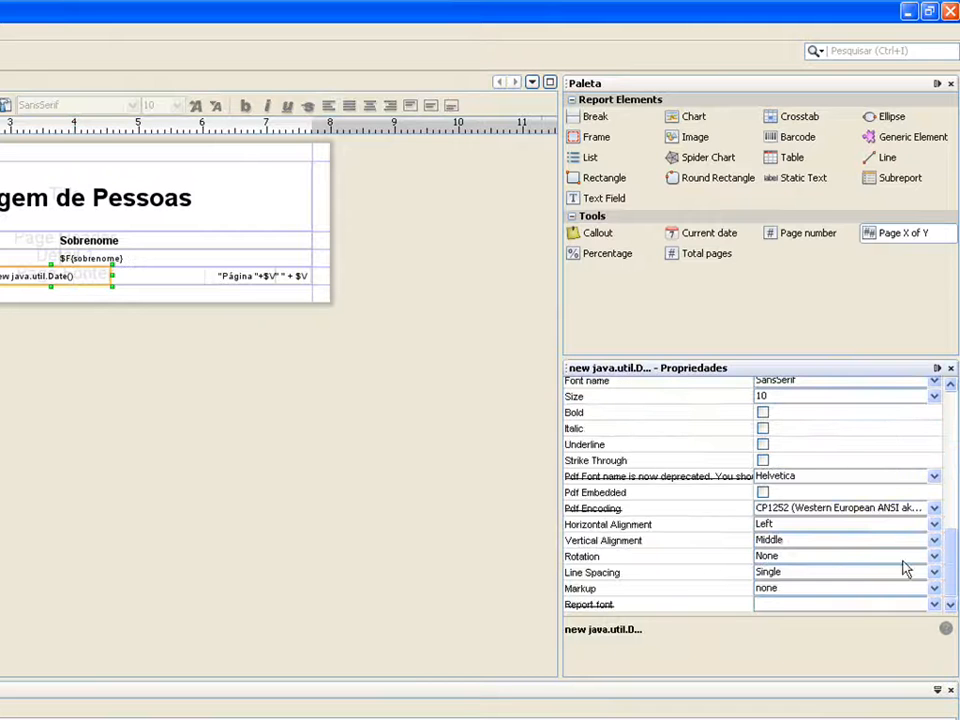
click(797, 524)
click(798, 556)
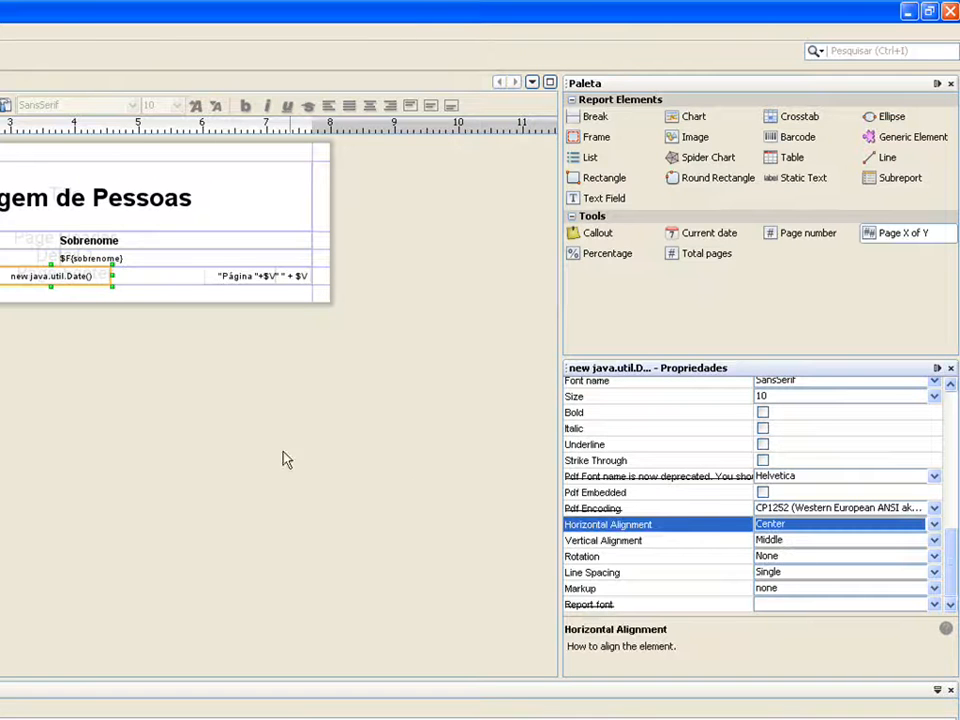
Preview the report and check the footer's date and page numbering across the first few pages
click(216, 406)
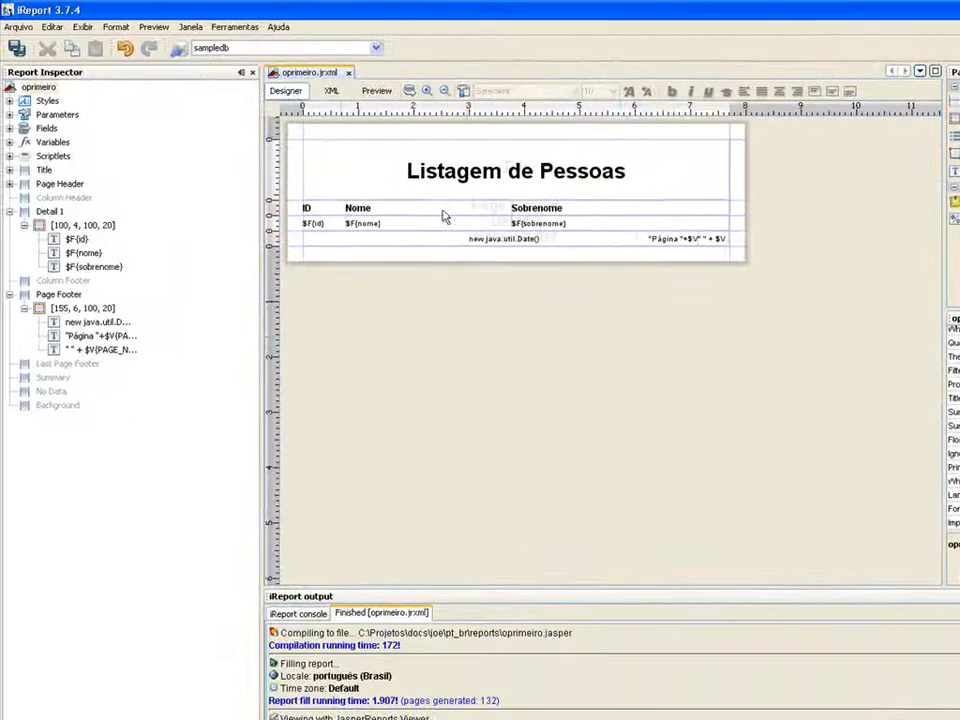
click(376, 91)
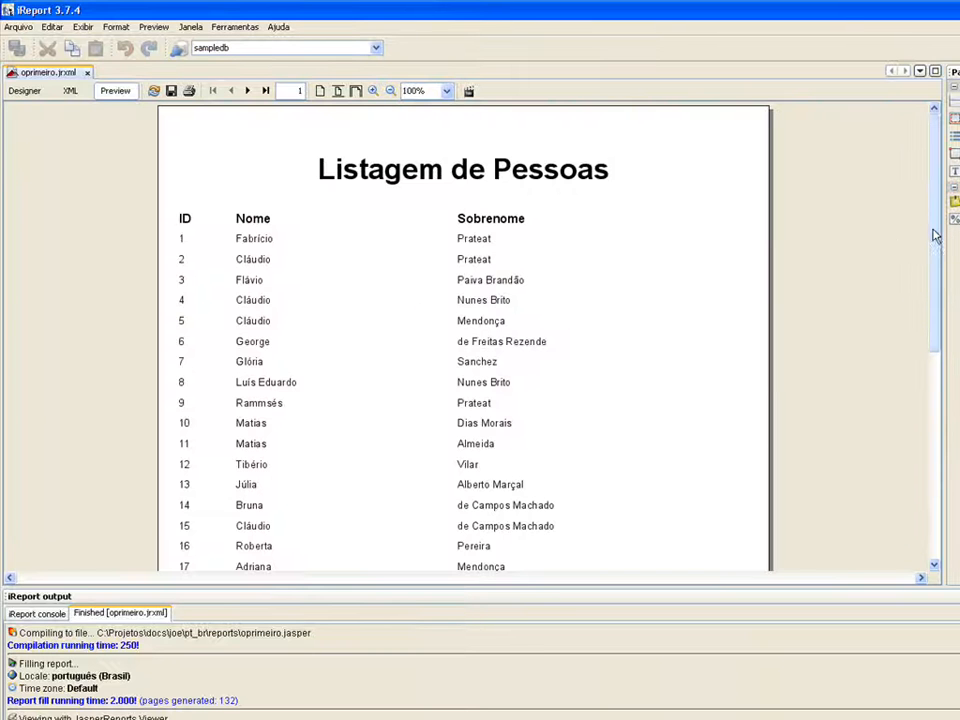
drag(934, 238, 934, 459)
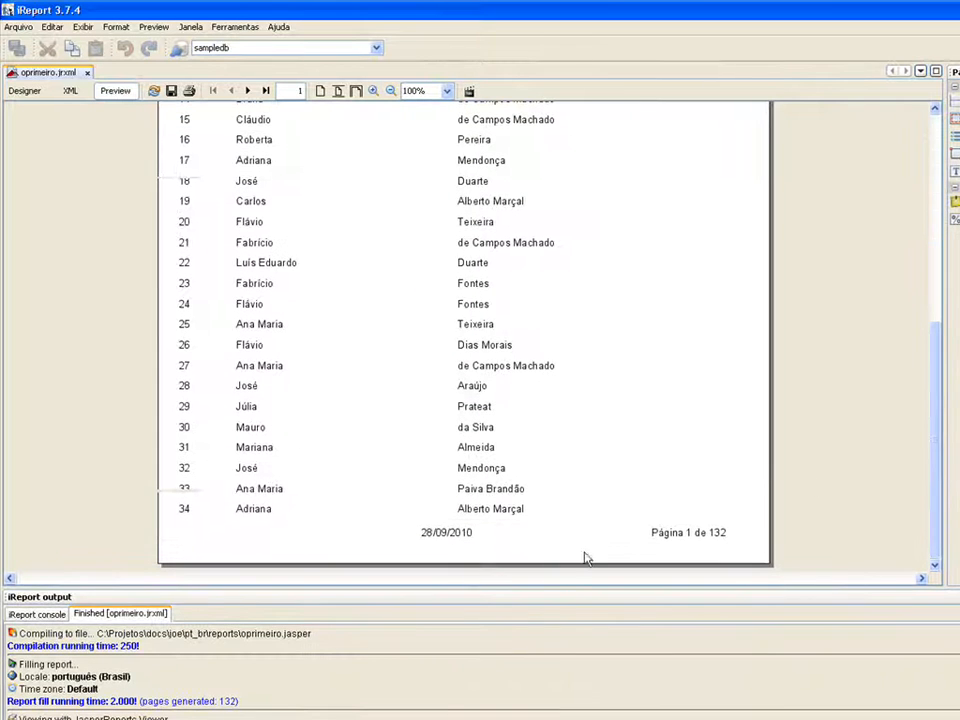
click(247, 91)
click(247, 91)
click(247, 91)
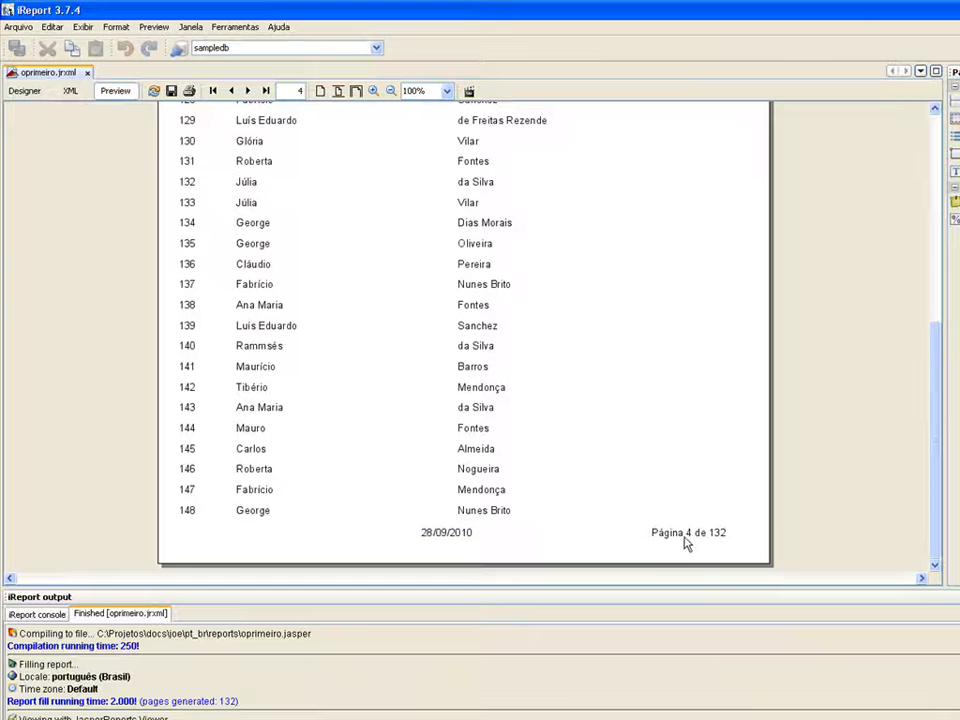
click(244, 91)
click(244, 91)
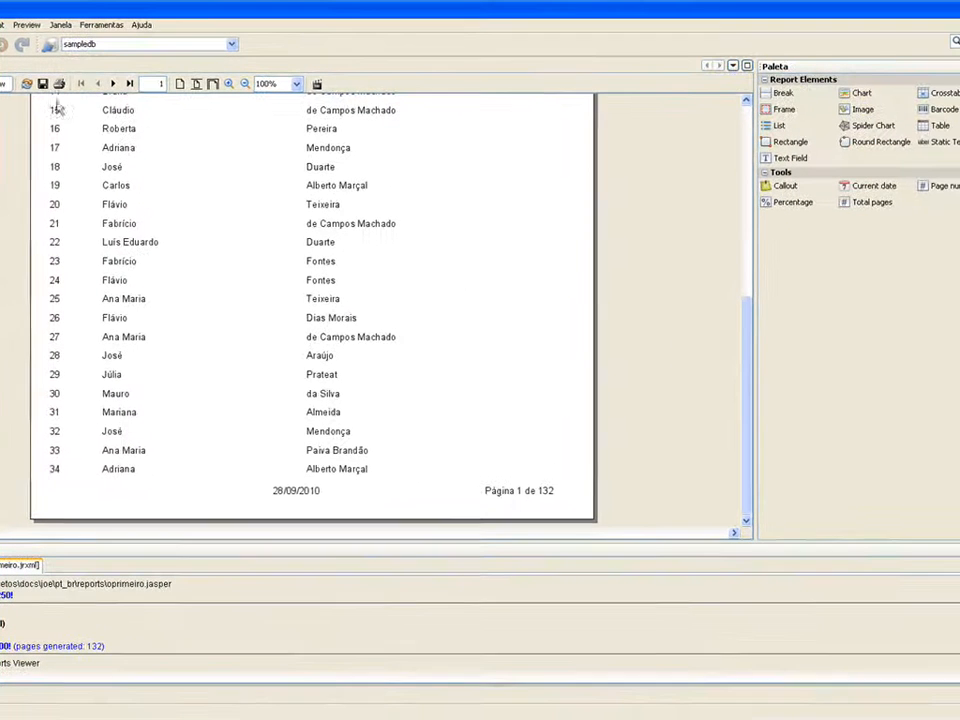
drag(750, 332, 467, 81)
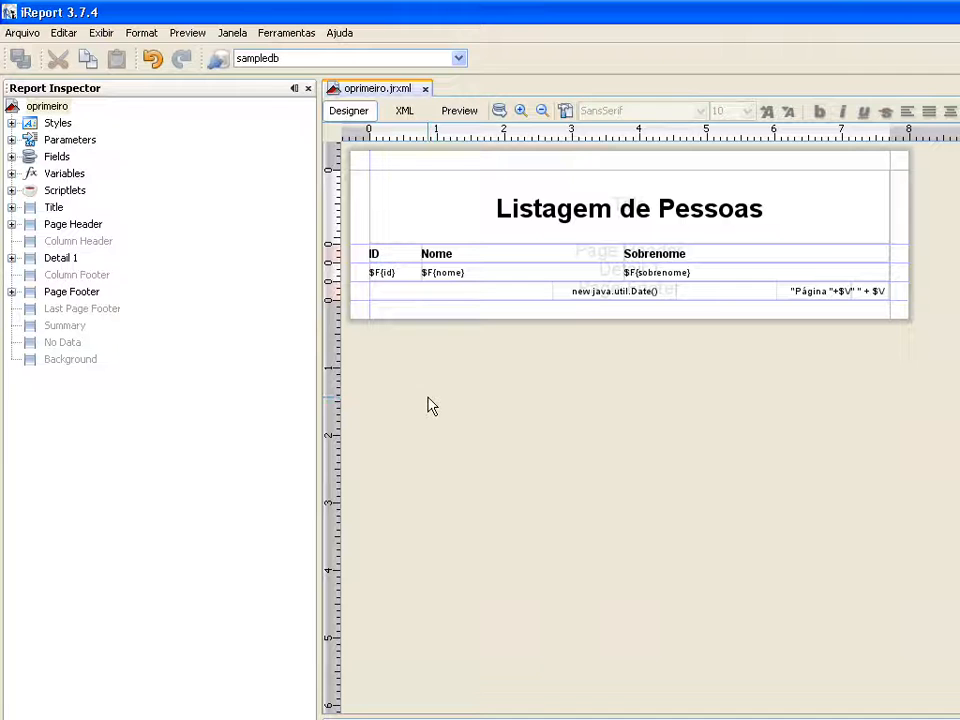
Give the Page Header frame a pale yellow background colour and make it opaque
click(12, 225)
click(29, 241)
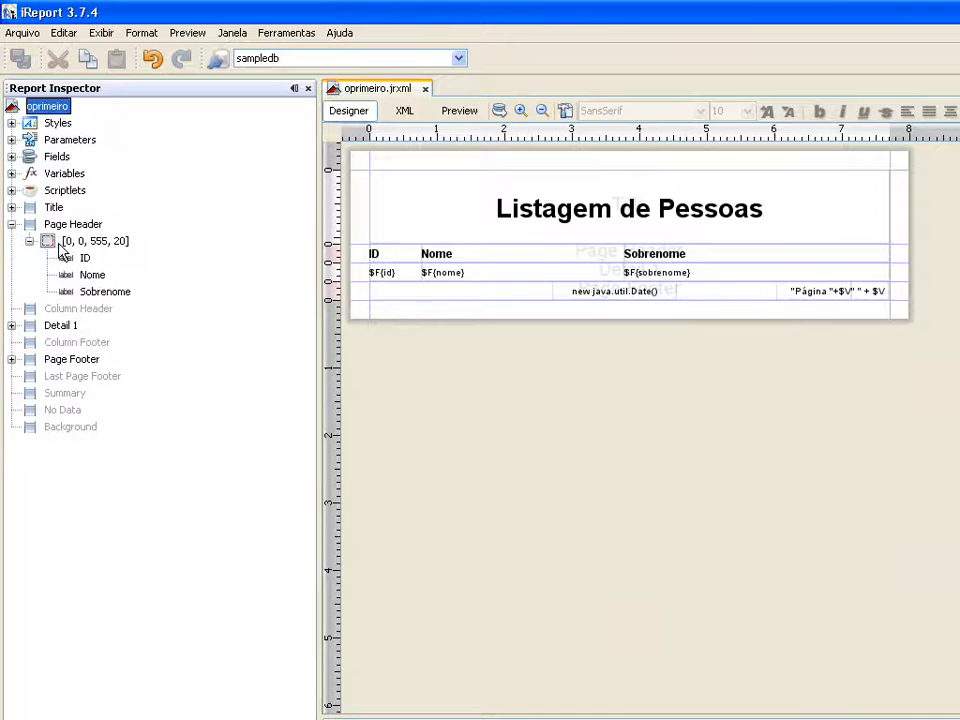
click(60, 245)
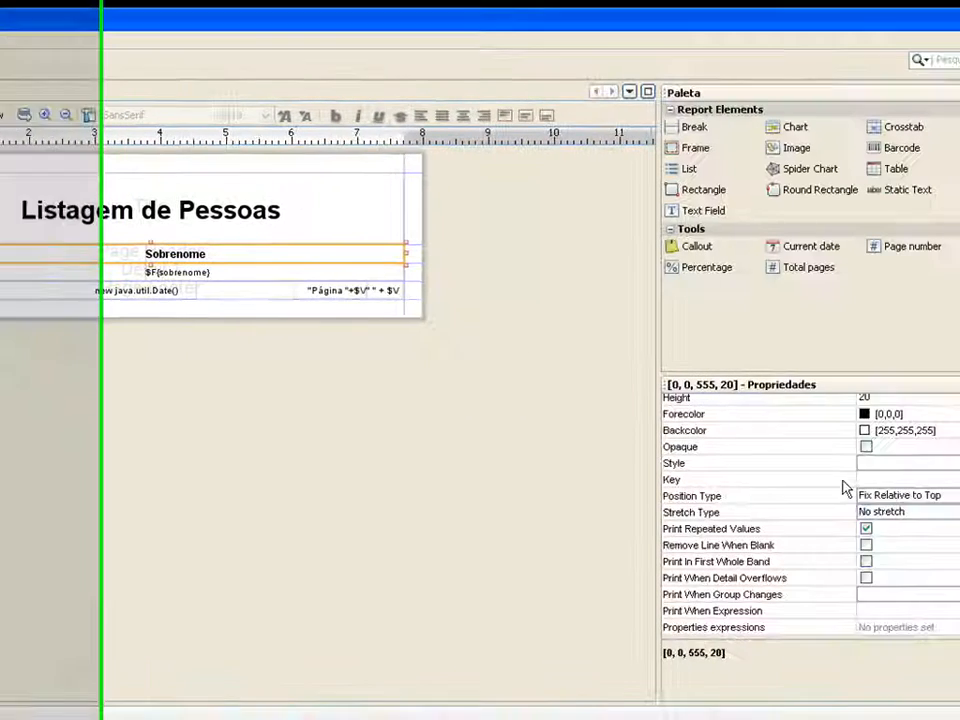
drag(947, 505, 949, 429)
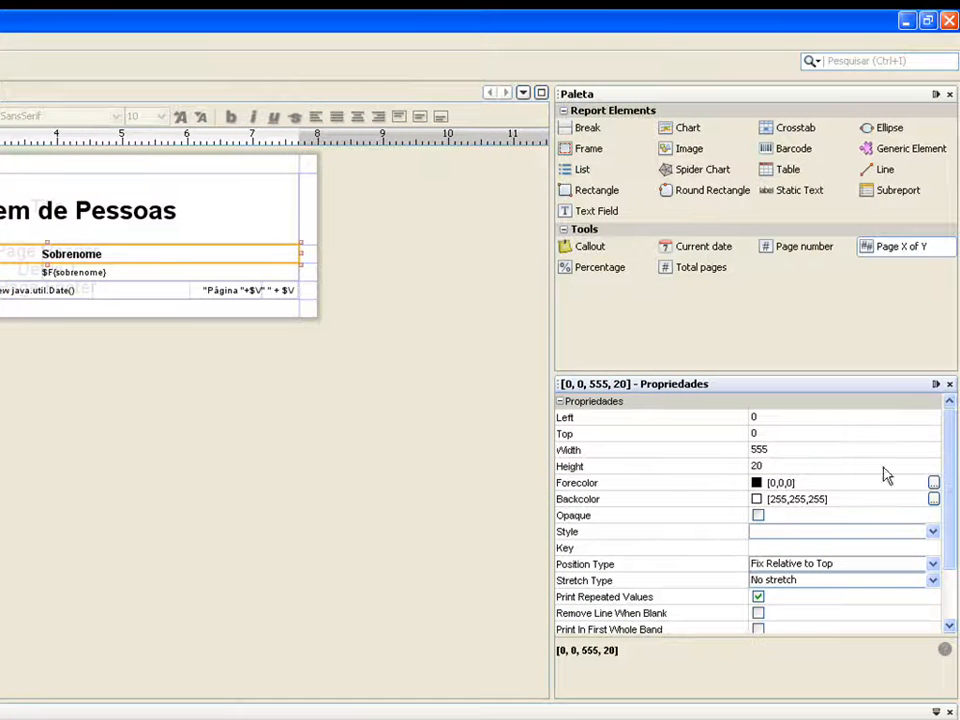
click(933, 499)
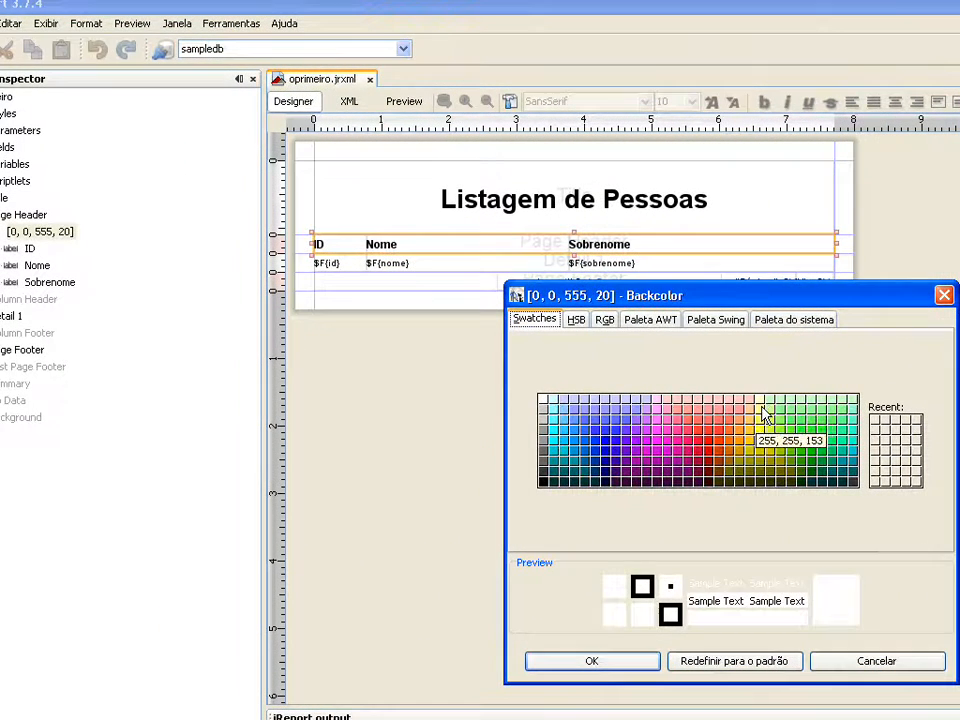
click(226, 418)
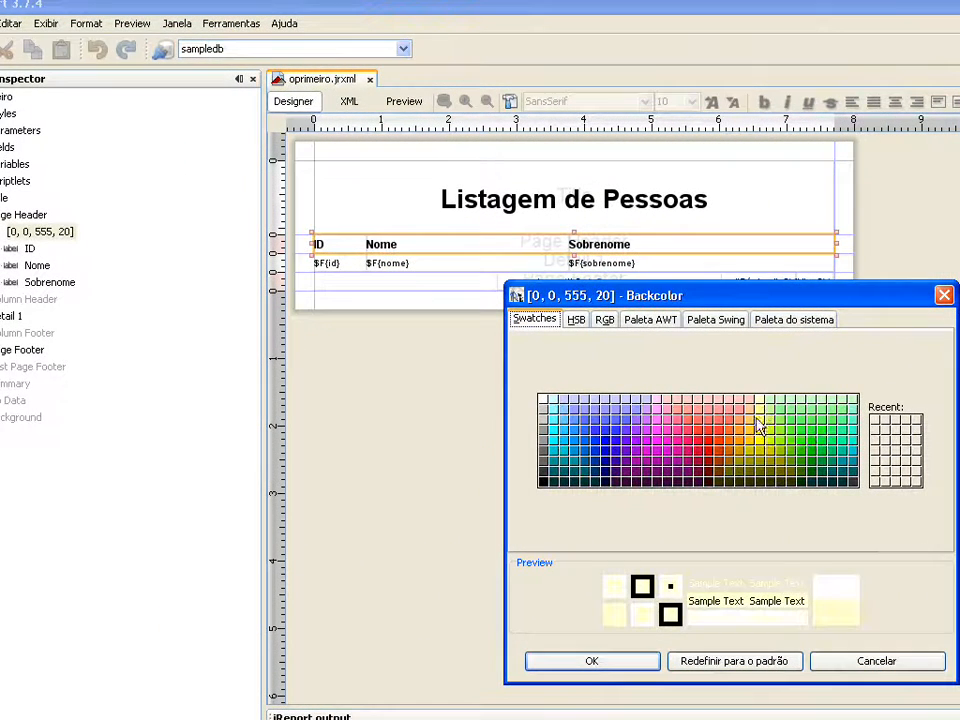
click(762, 415)
click(765, 403)
click(655, 665)
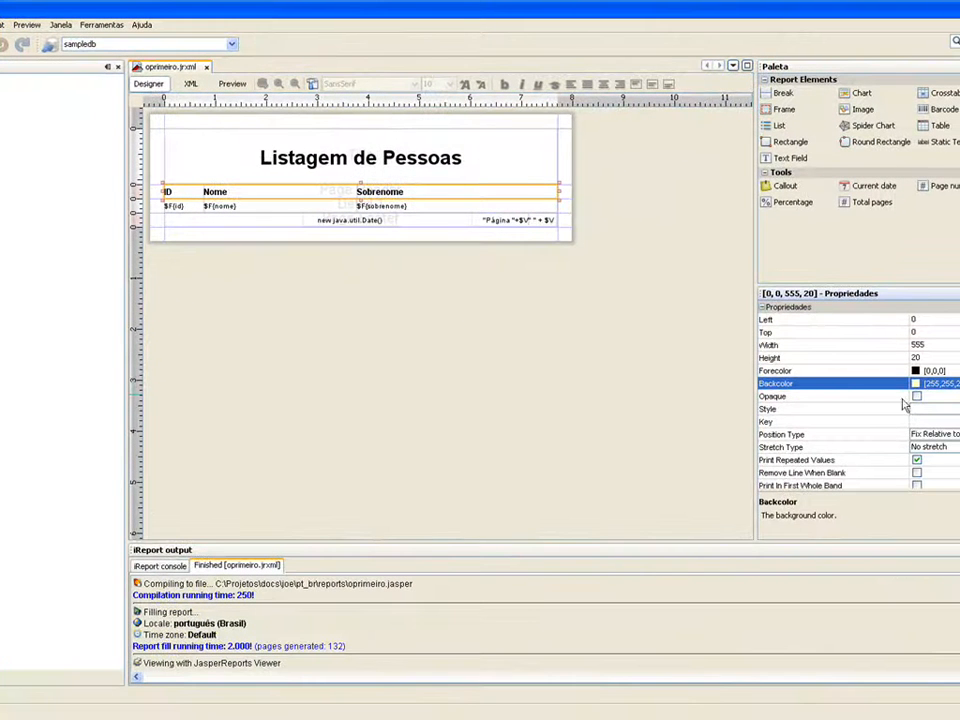
click(917, 397)
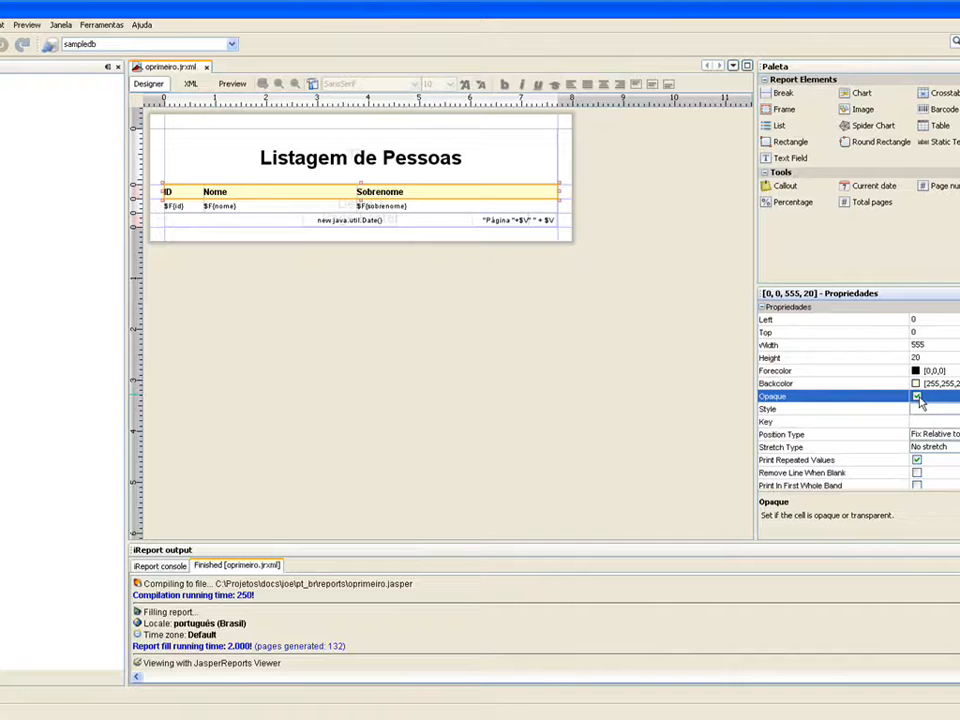
click(575, 278)
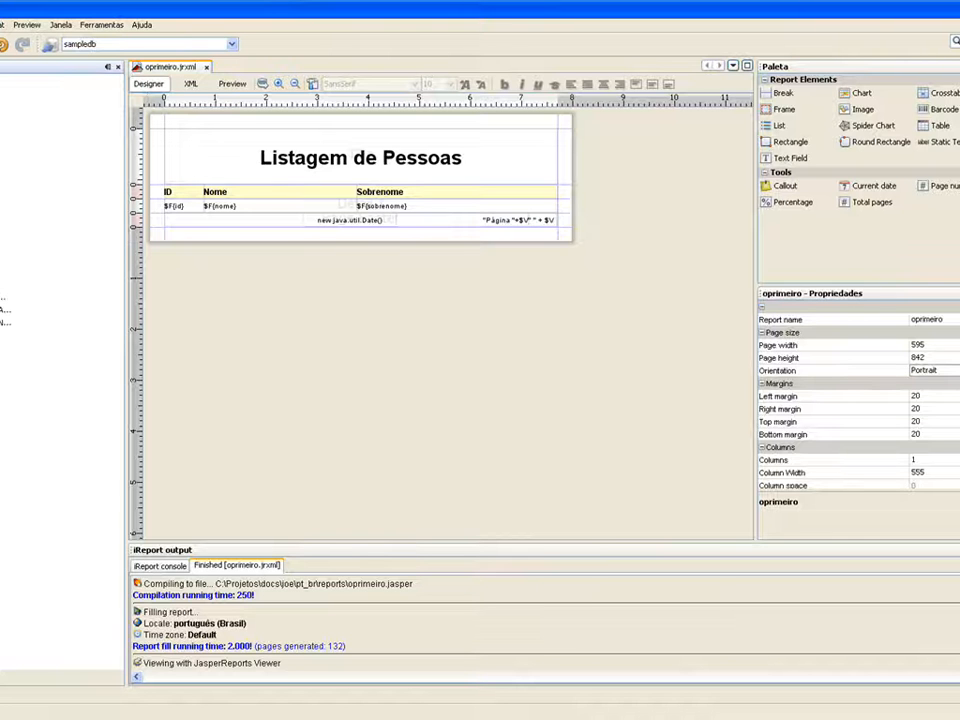
Make the Page Footer frame opaque with an orange background colour of 255,204,51
click(2, 335)
click(916, 397)
click(930, 386)
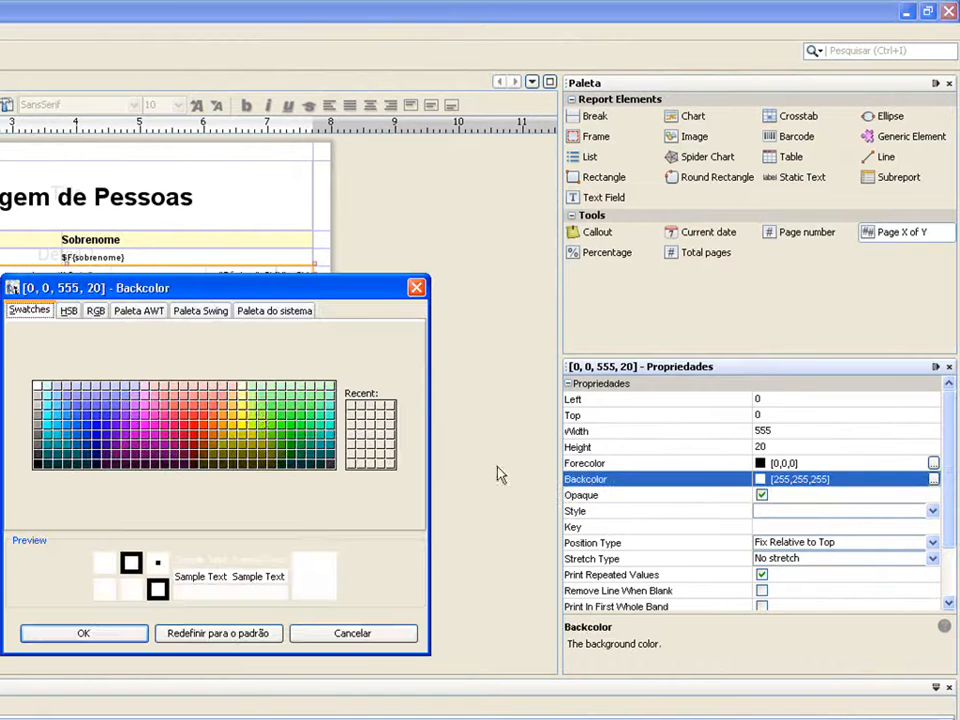
click(247, 421)
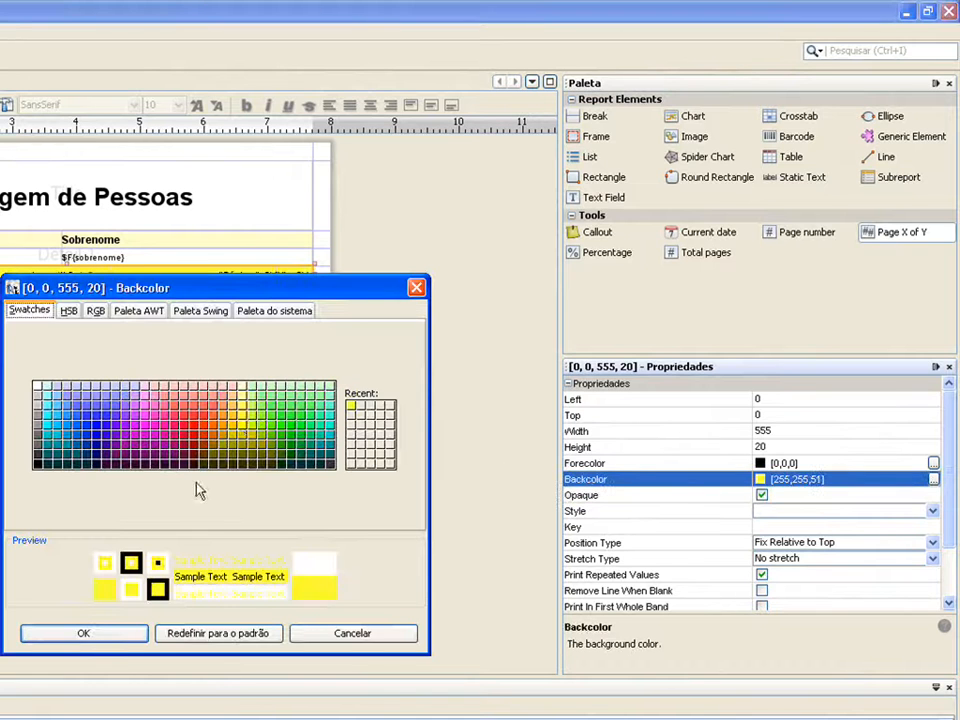
click(236, 424)
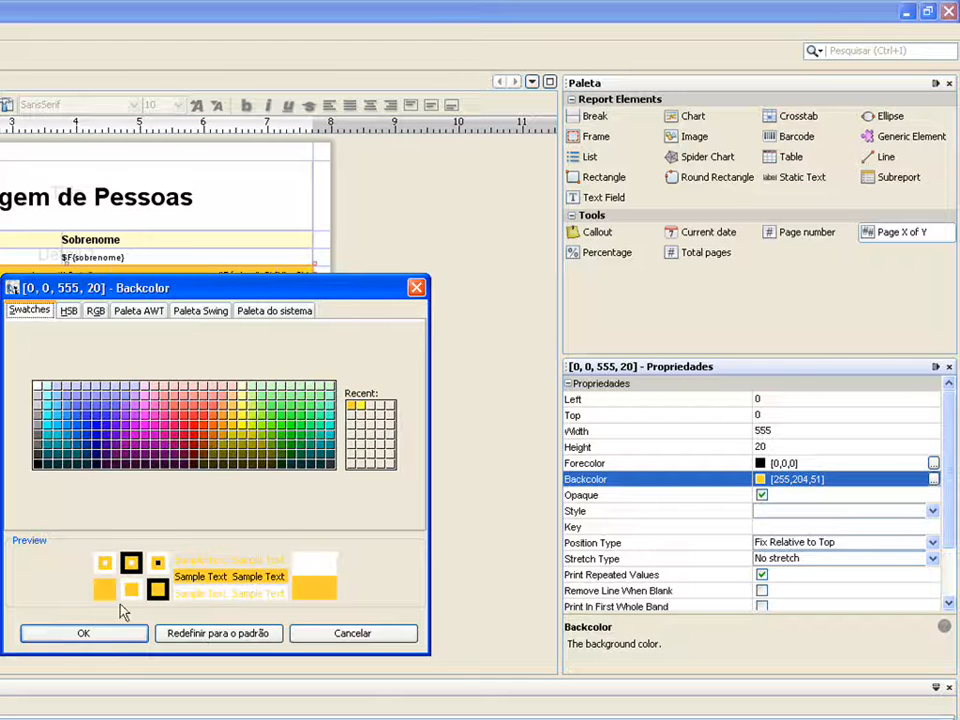
click(122, 636)
click(104, 439)
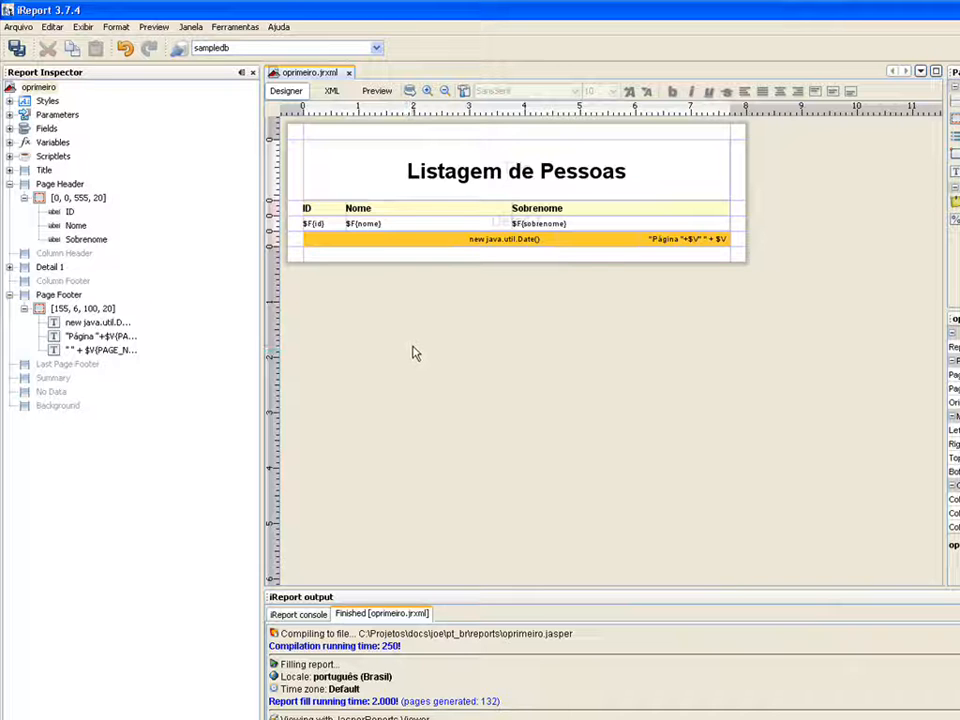
Preview the report, check the header and footer background colours on the first page, and return to the design view
click(379, 93)
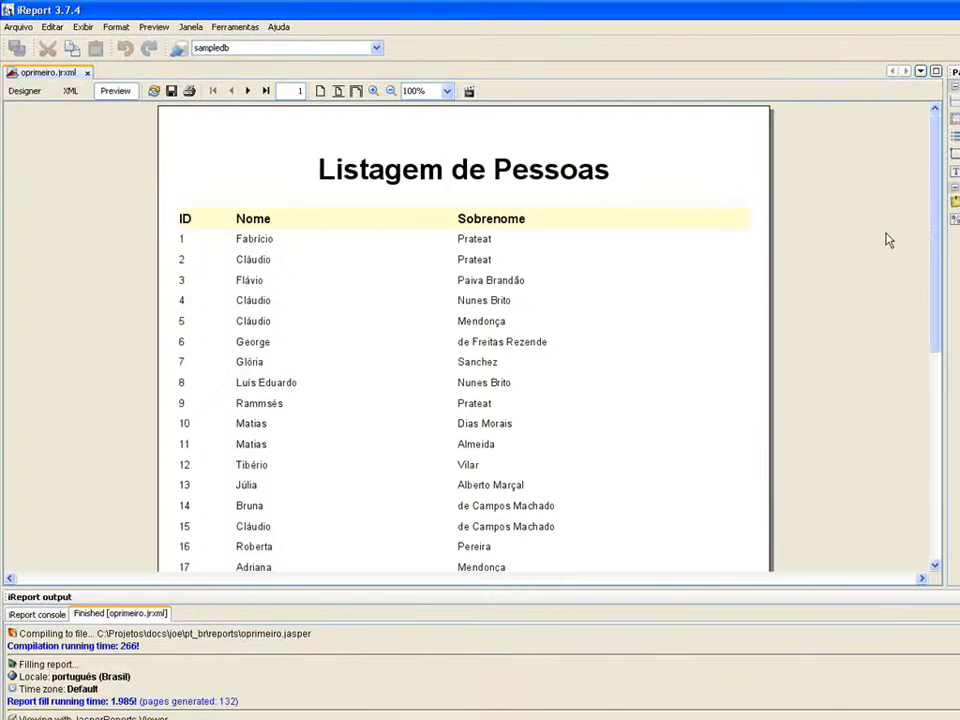
drag(935, 235, 924, 471)
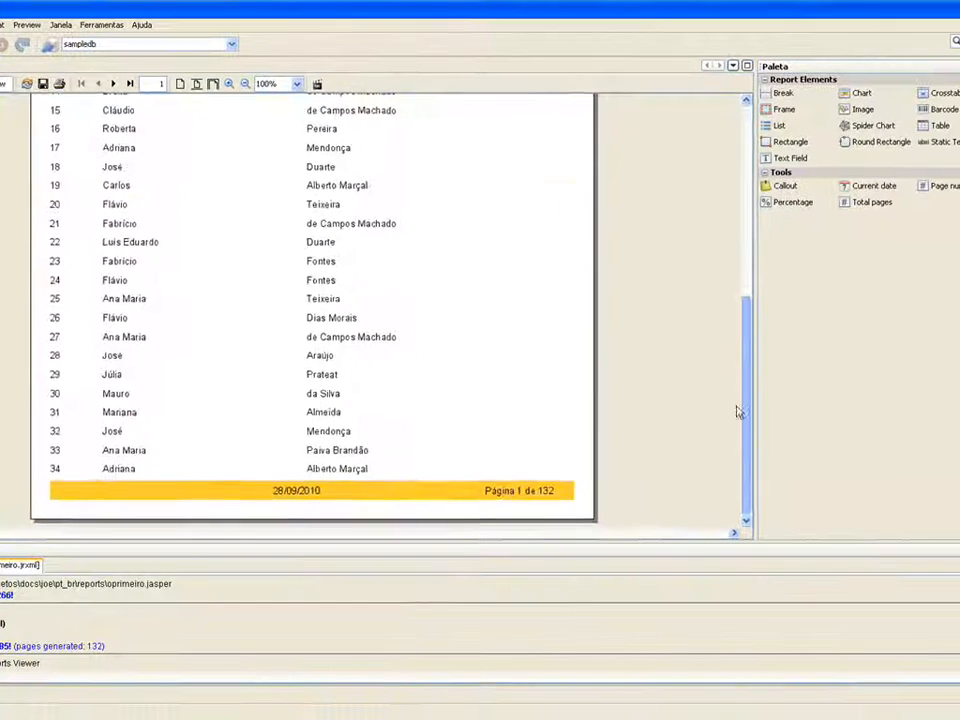
drag(738, 411, 735, 154)
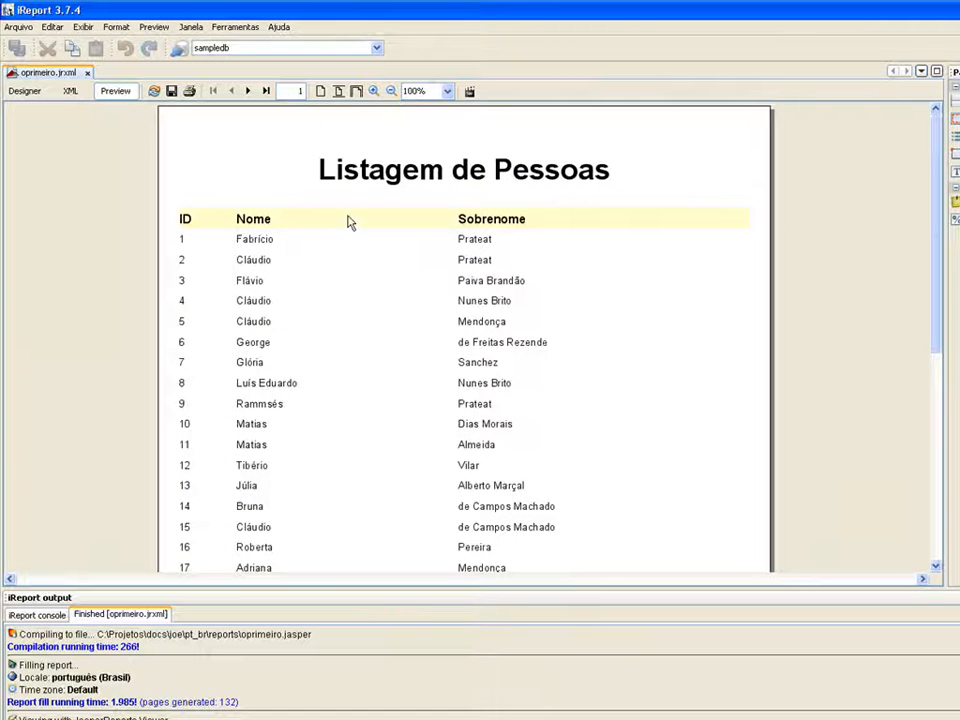
click(36, 91)
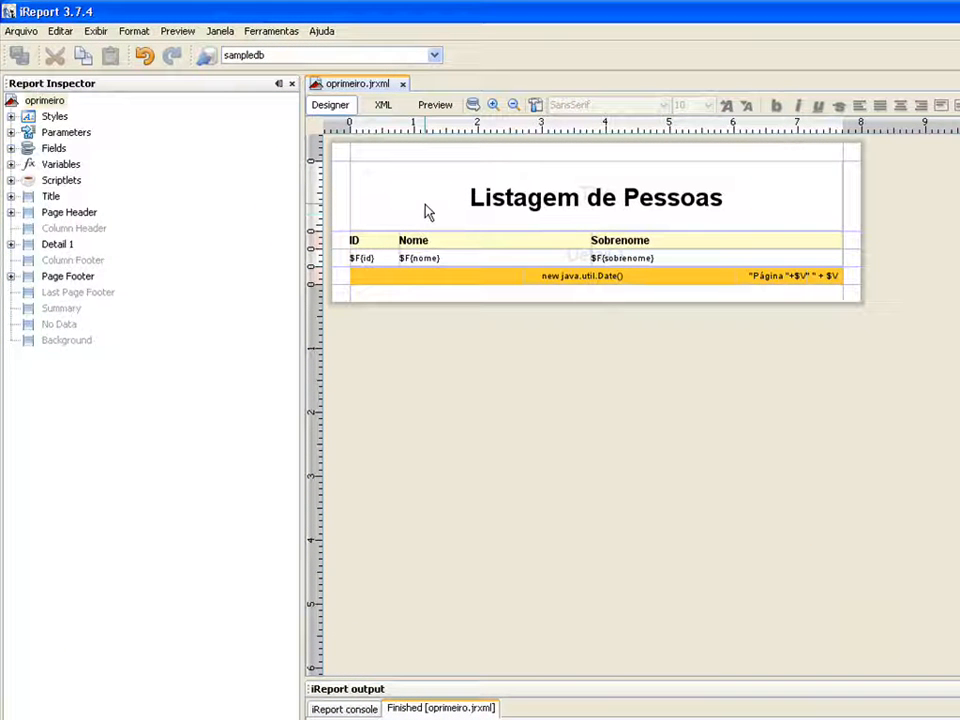
Add a solid black border with a line width of 0,5 around the Title frame
click(426, 212)
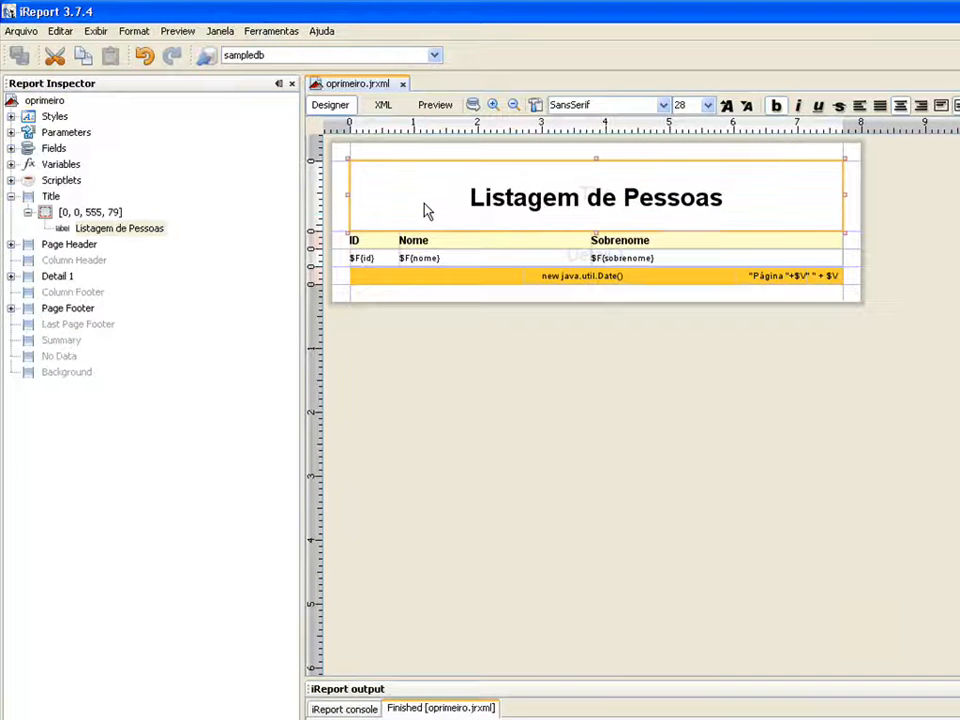
click(115, 215)
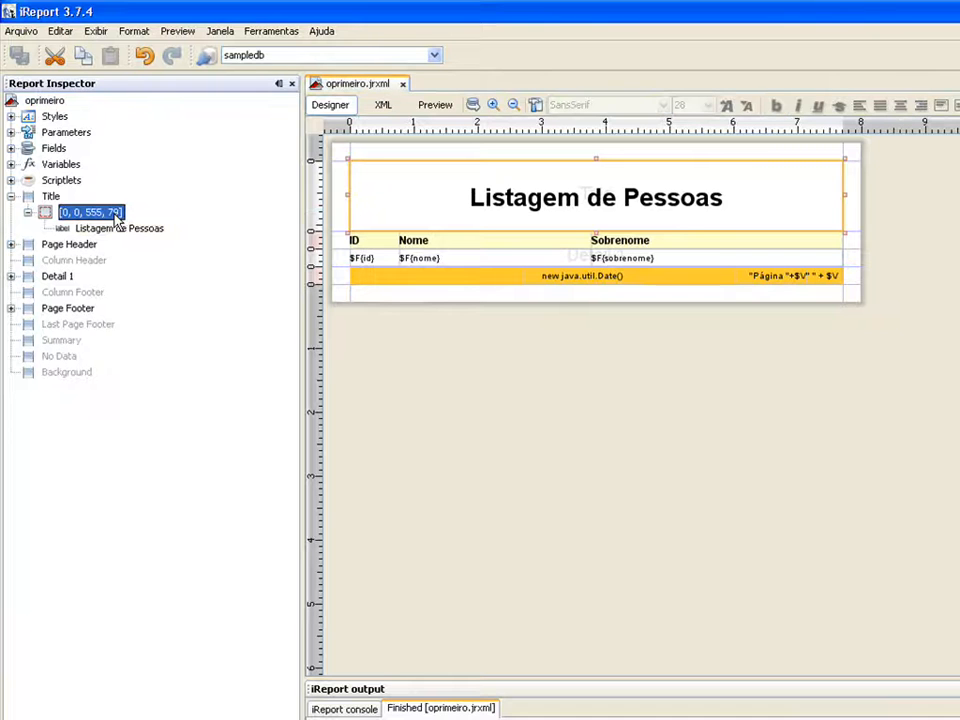
right_click(114, 220)
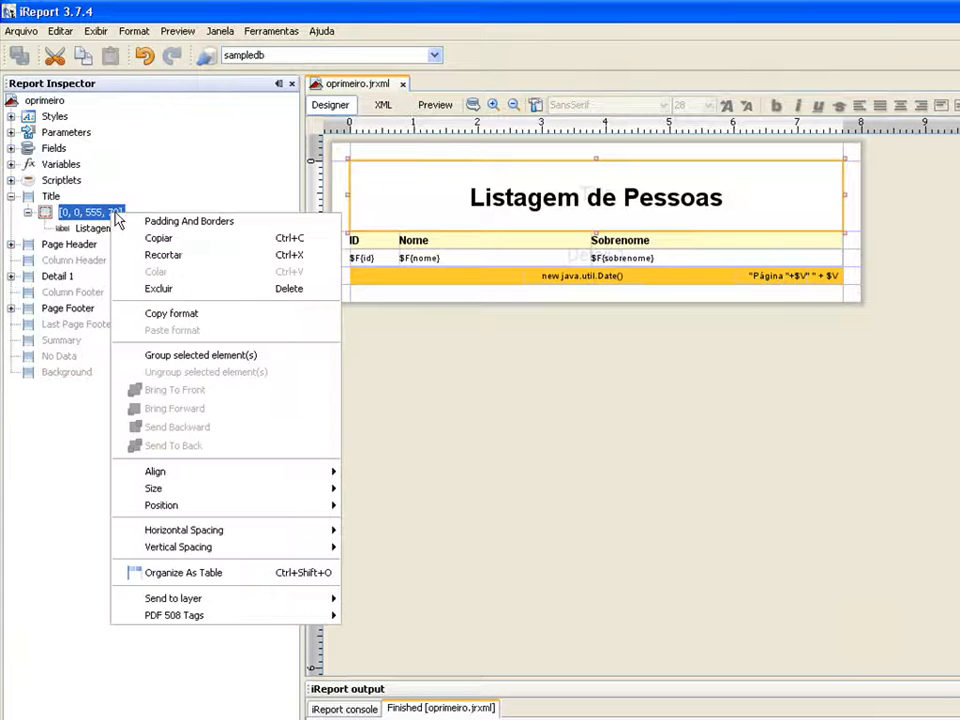
click(205, 225)
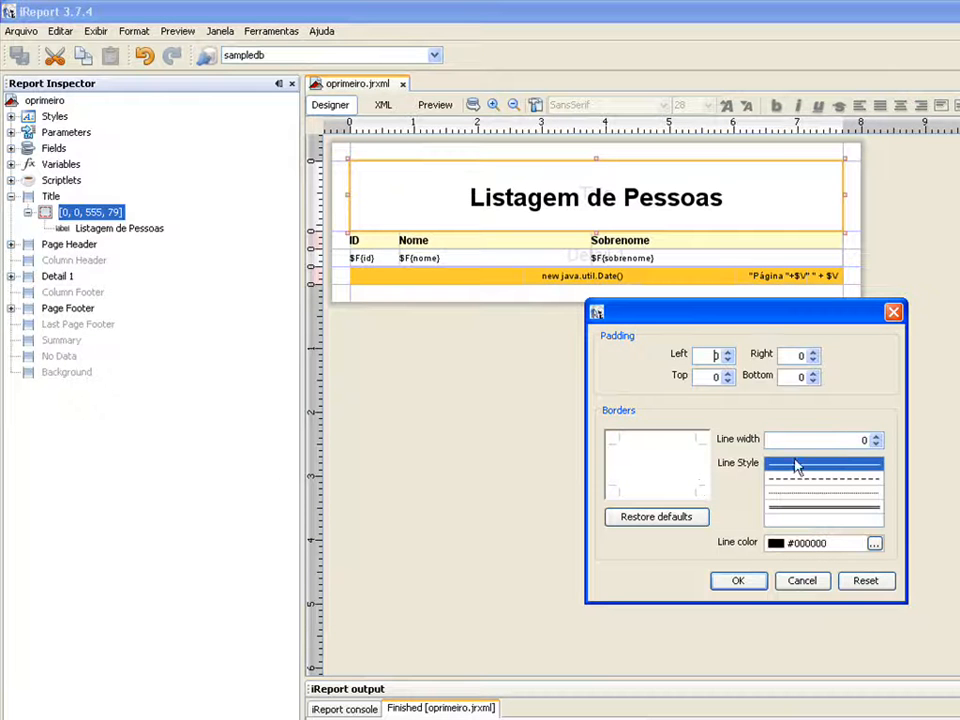
click(877, 438)
click(877, 438)
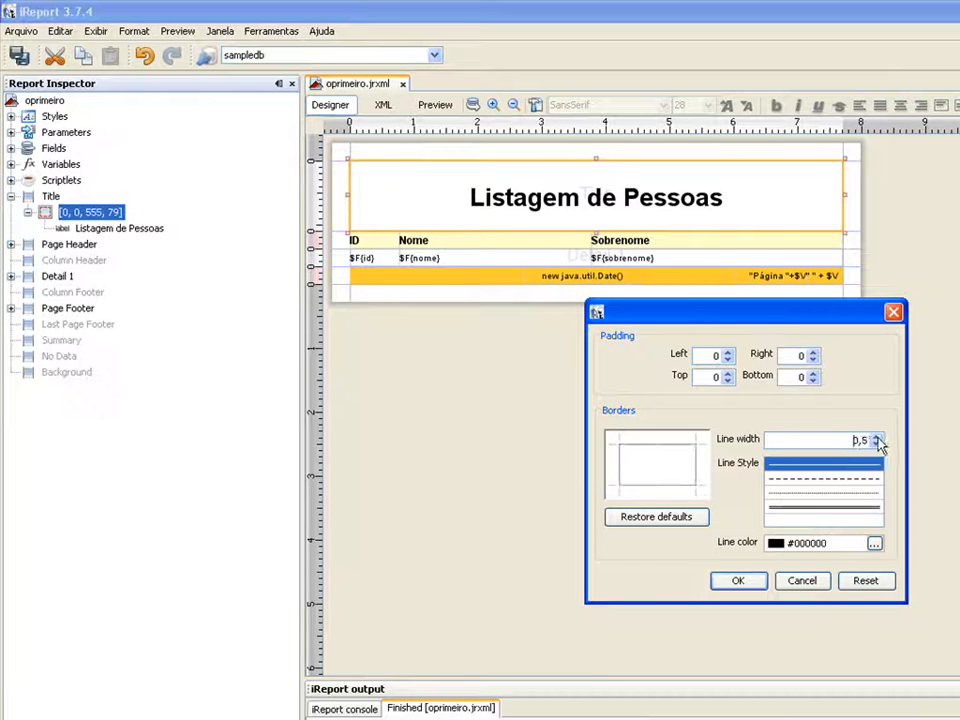
click(737, 582)
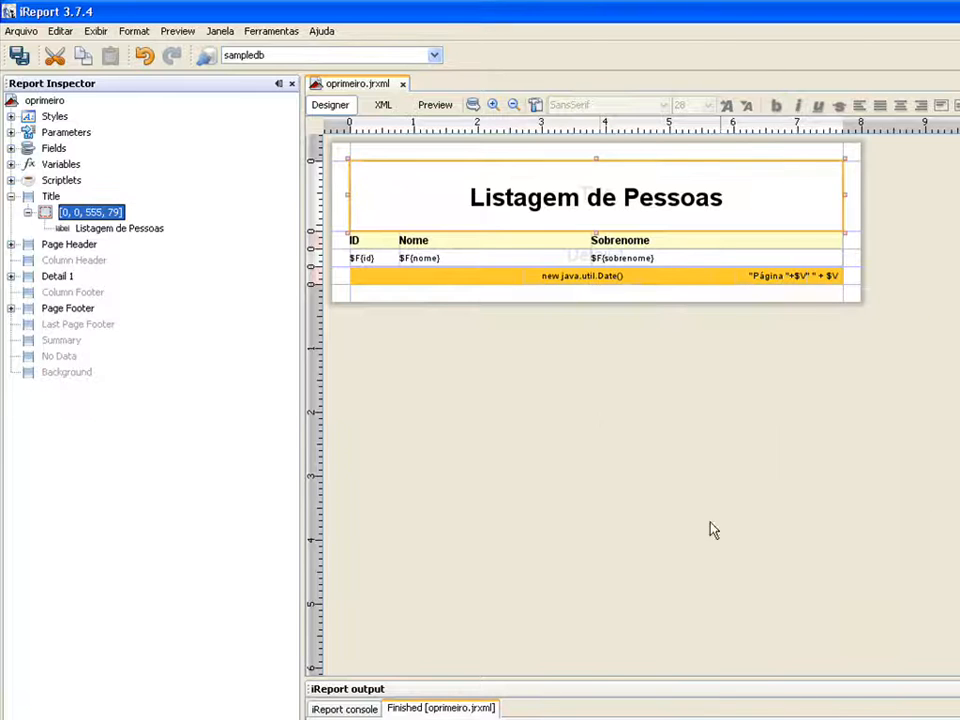
click(576, 390)
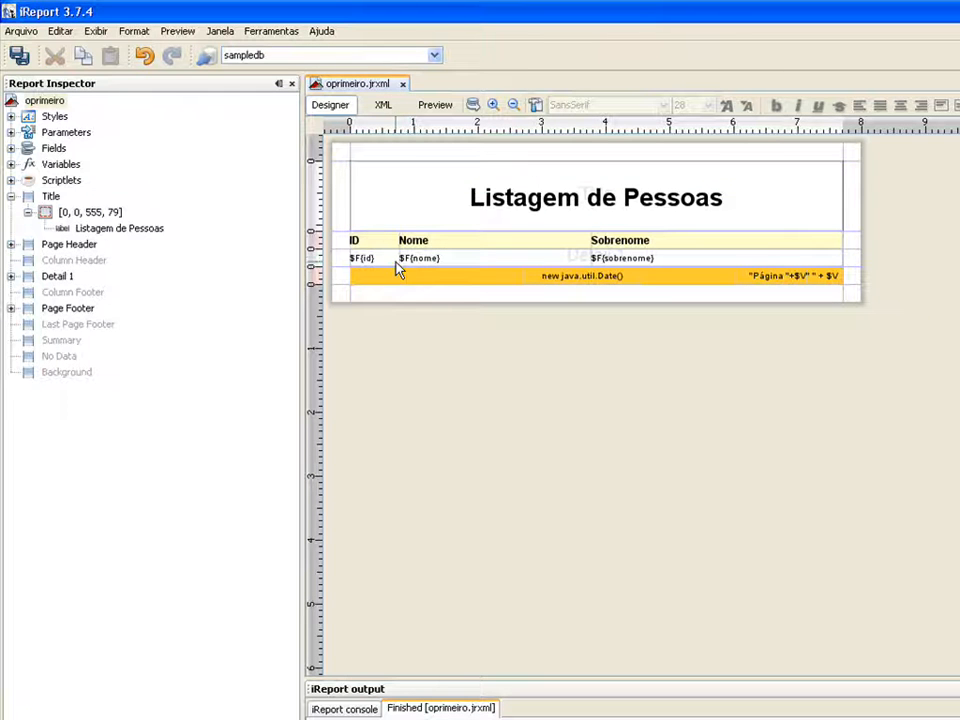
Add a solid black border with a line width of 0,5 around the Detail 1 frame
click(11, 276)
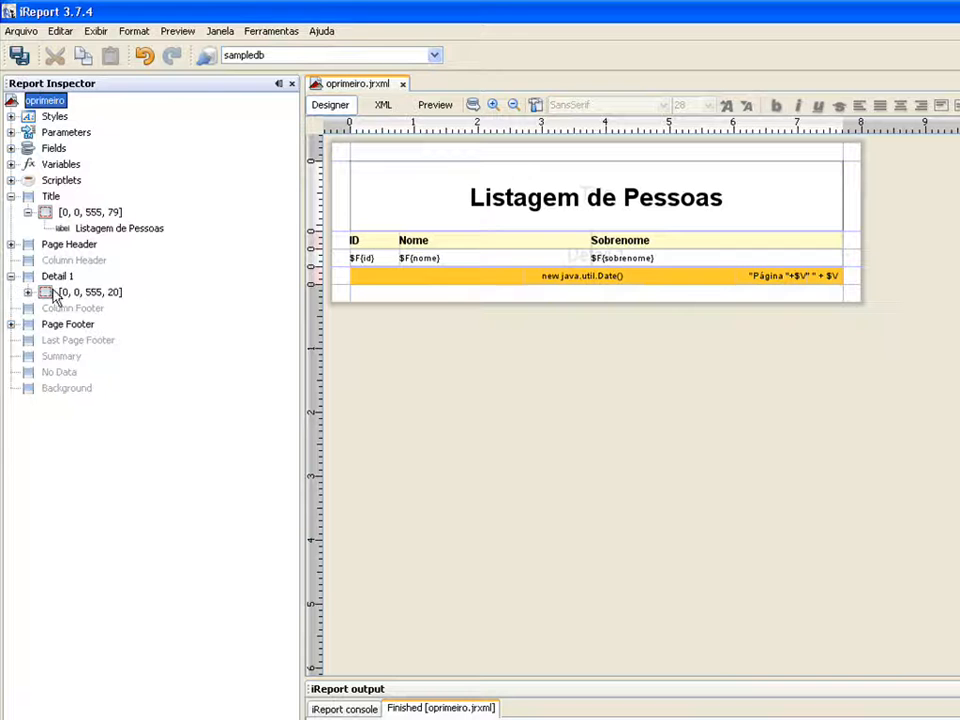
click(72, 294)
right_click(72, 294)
click(100, 298)
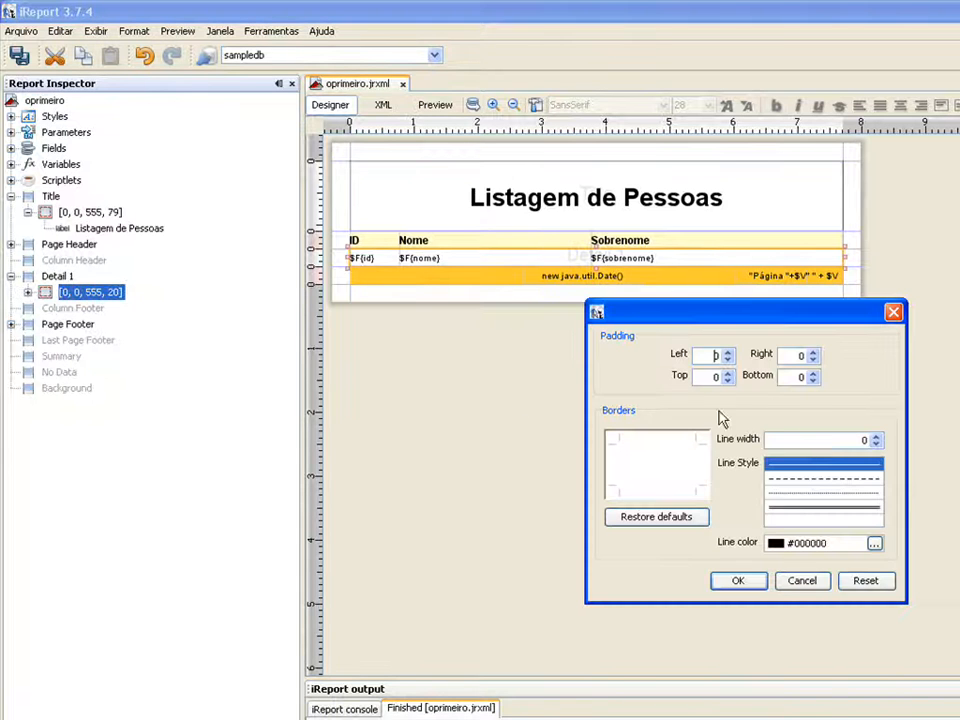
click(876, 437)
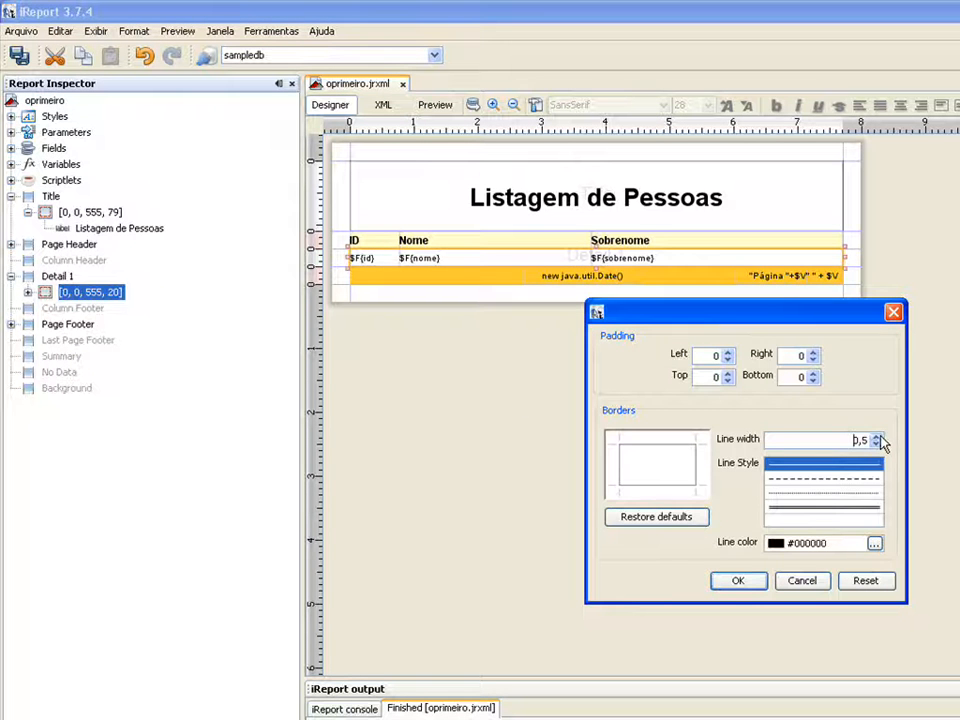
click(755, 581)
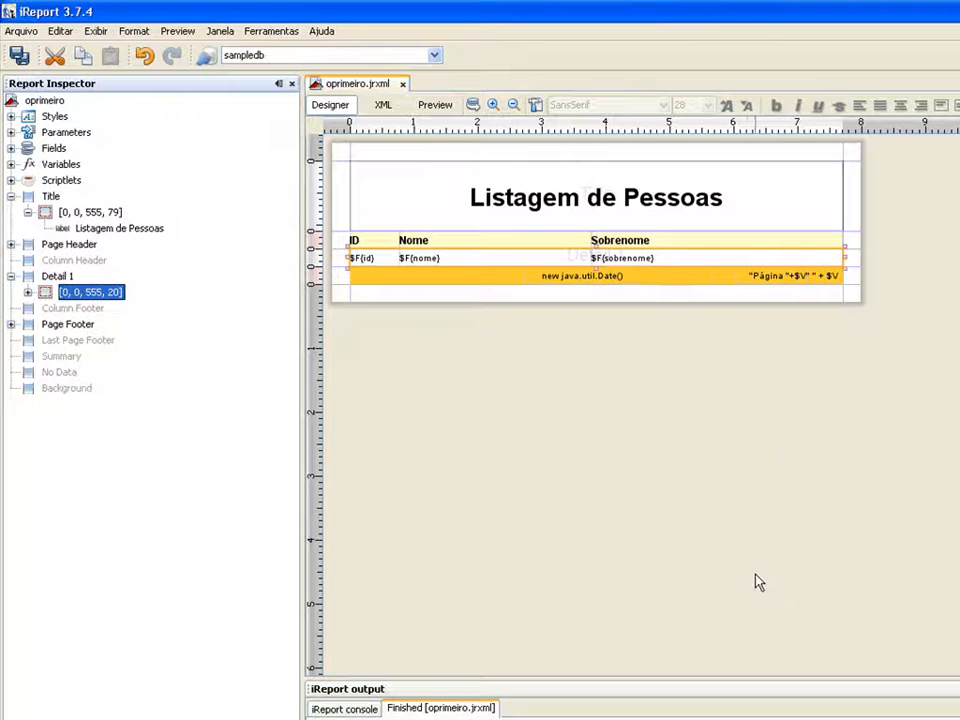
Add a solid black border with a line width of 0,5 around the Page Header frame
click(11, 245)
right_click(59, 261)
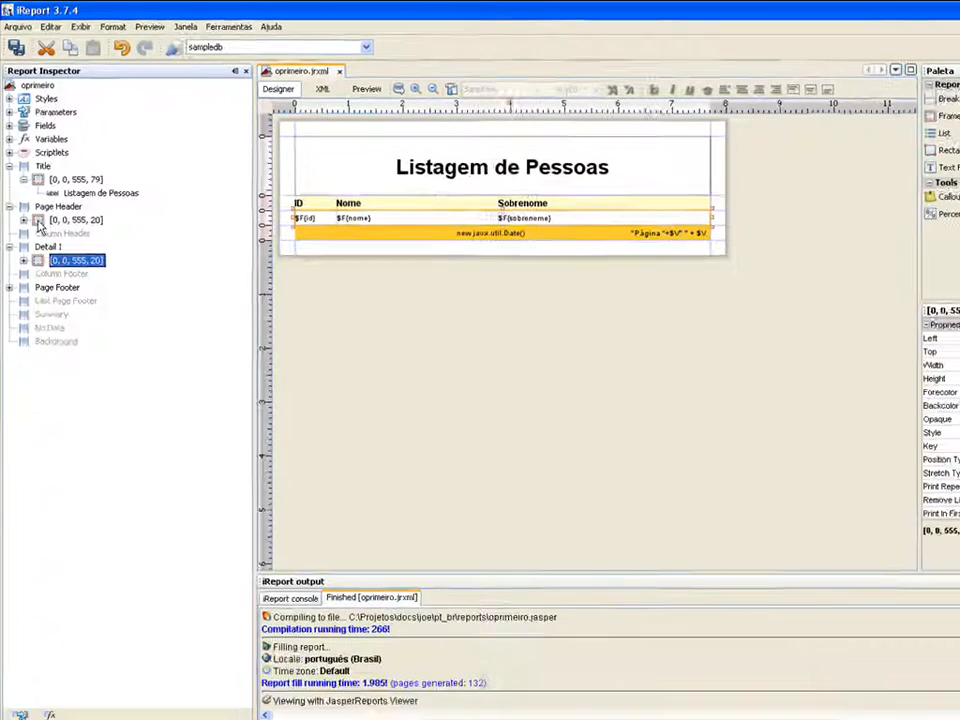
click(100, 216)
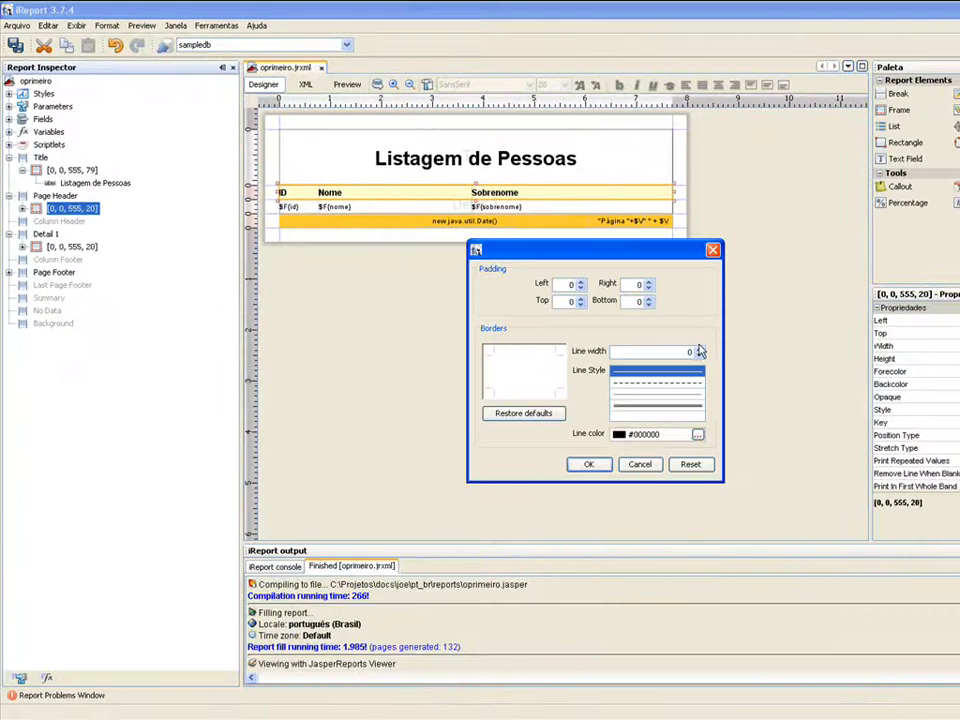
click(700, 348)
click(596, 464)
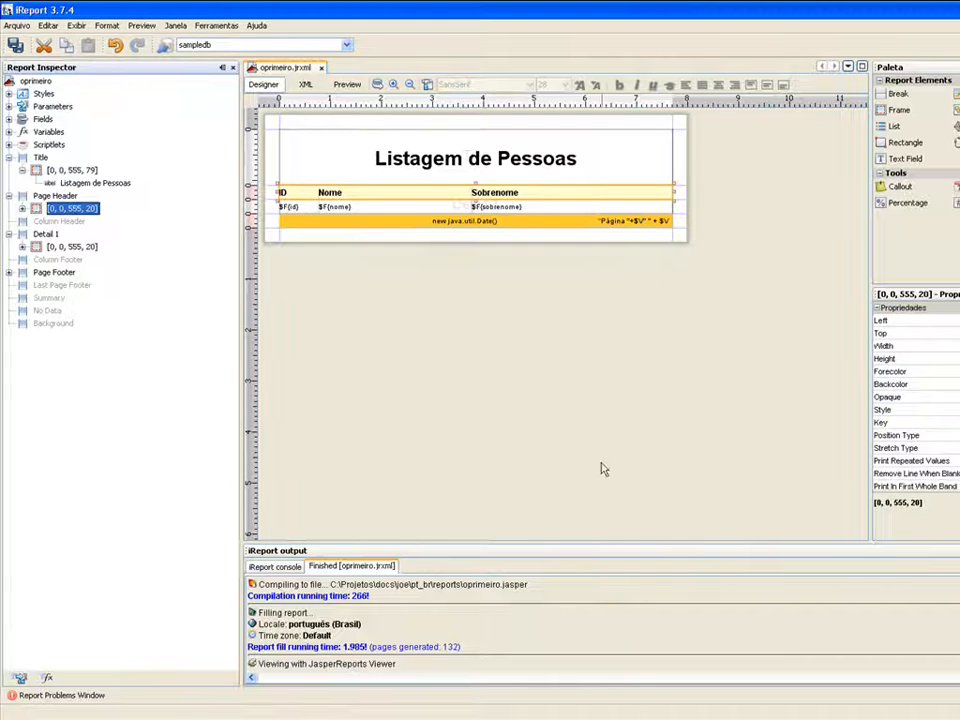
Add a solid black border with a line width of 0,5 around the Page Footer frame
click(9, 272)
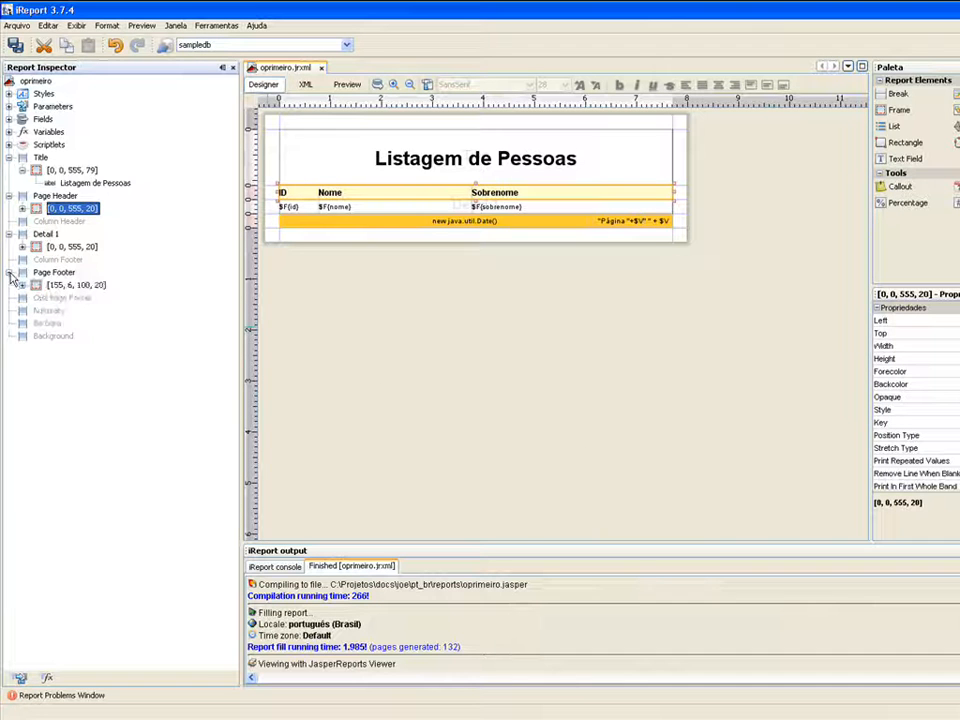
right_click(45, 287)
click(110, 293)
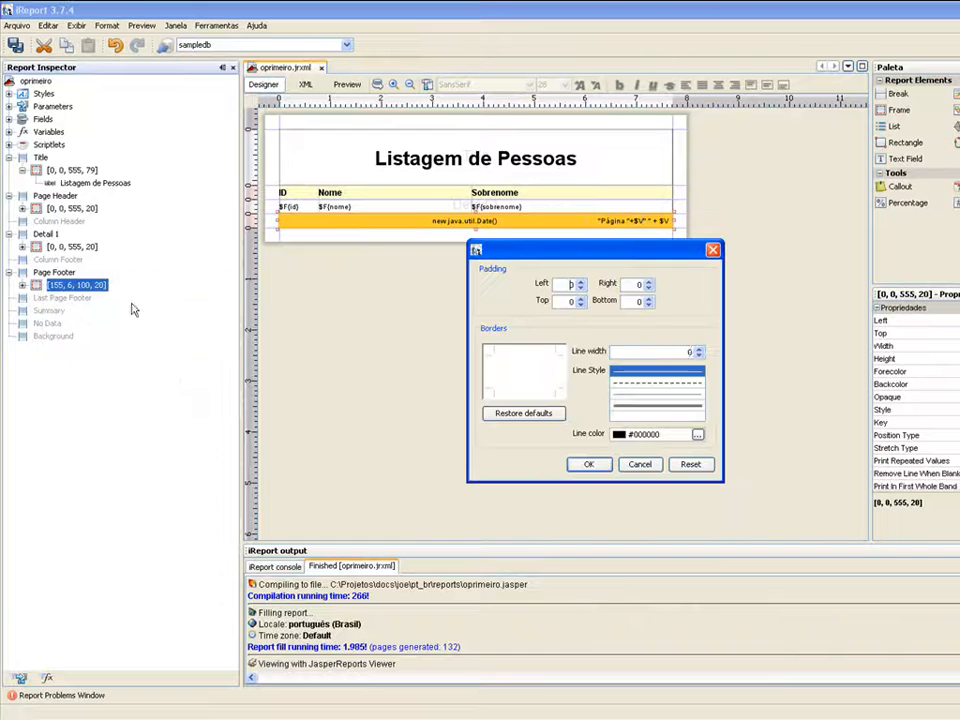
click(700, 351)
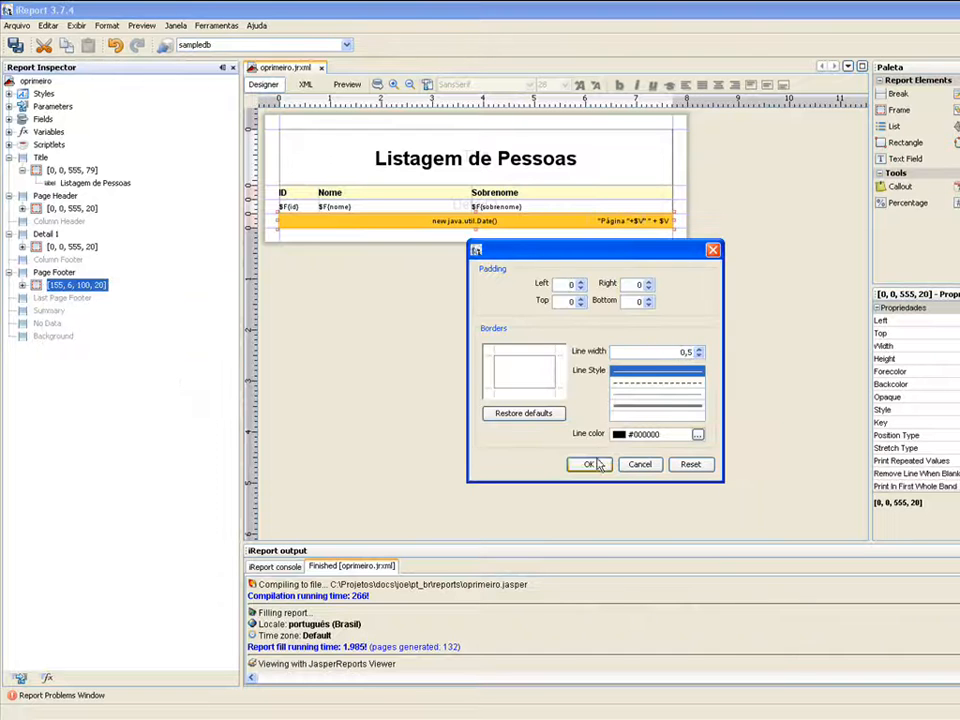
click(589, 464)
click(456, 334)
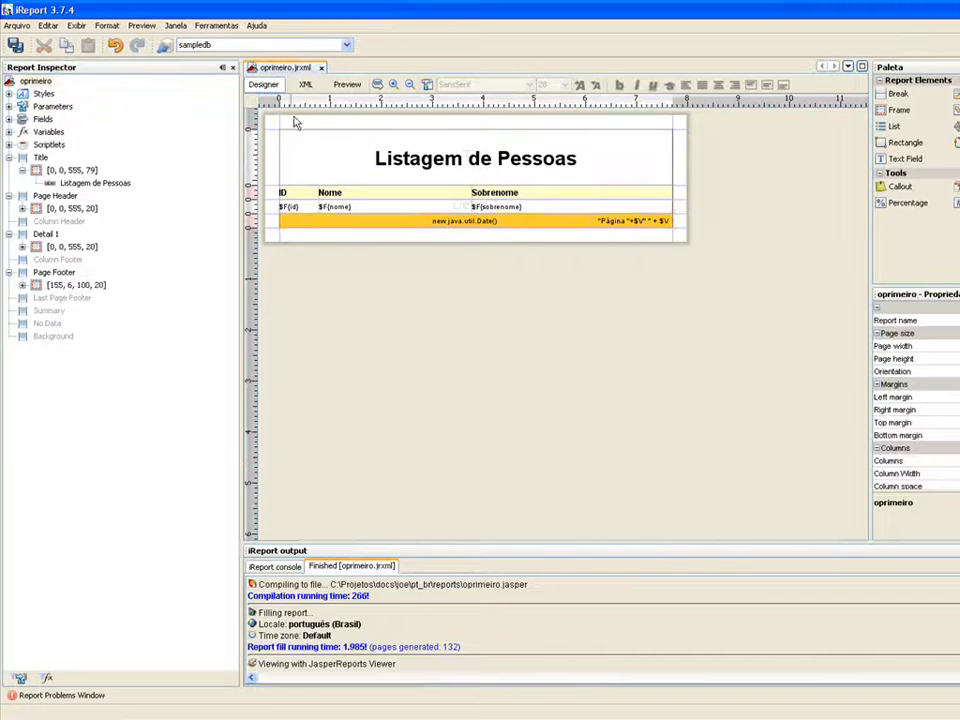
Preview the report to check the frame borders on the first page, and return to the design view
click(347, 85)
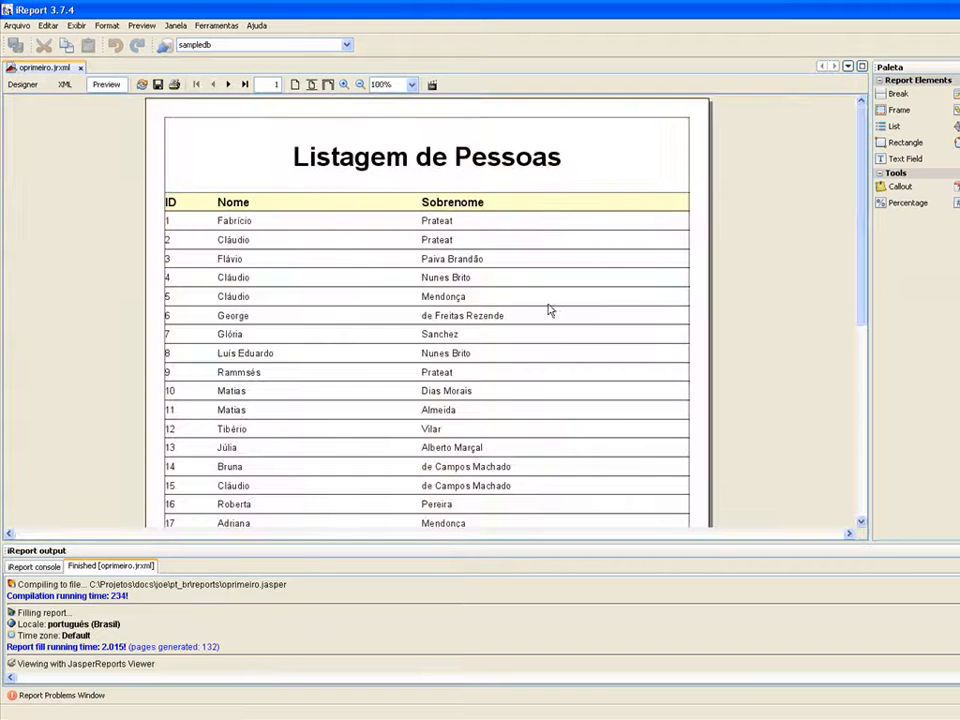
drag(858, 247, 842, 210)
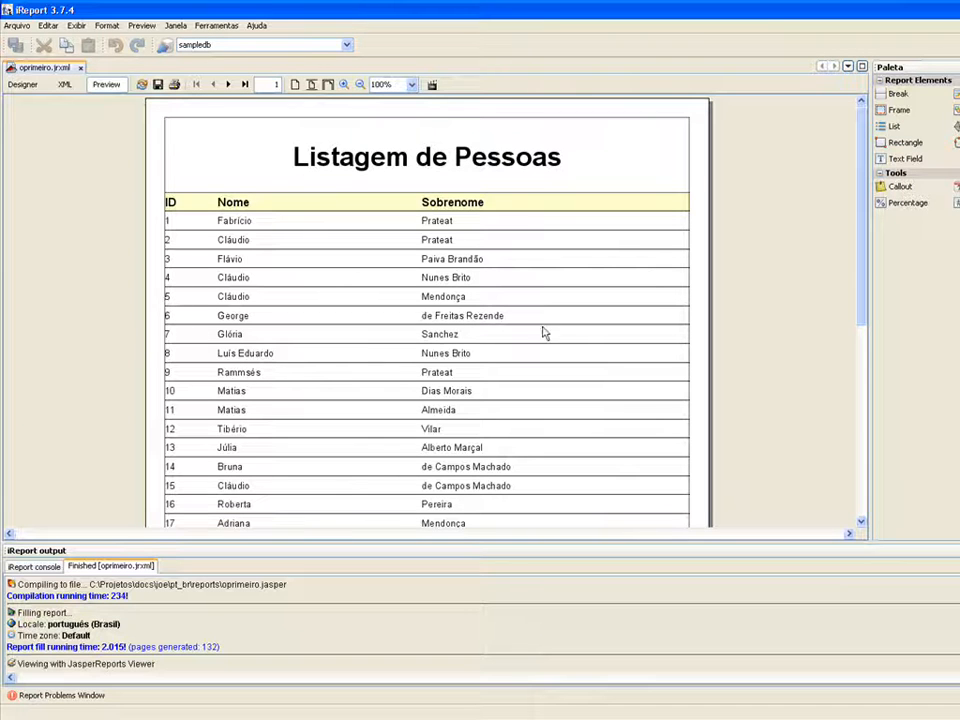
drag(859, 266, 851, 223)
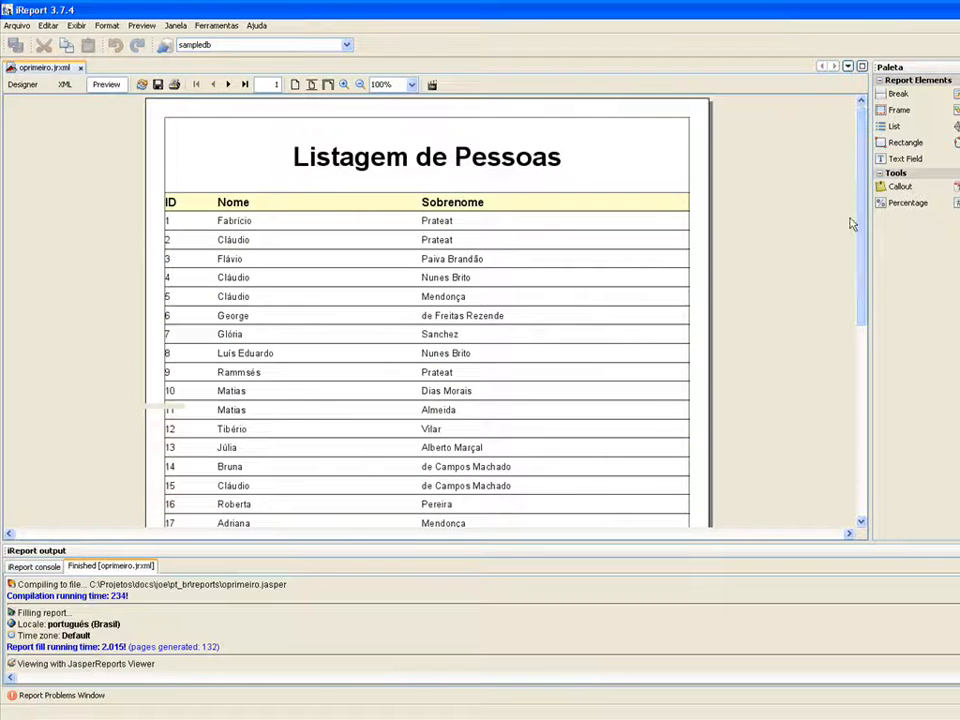
click(22, 84)
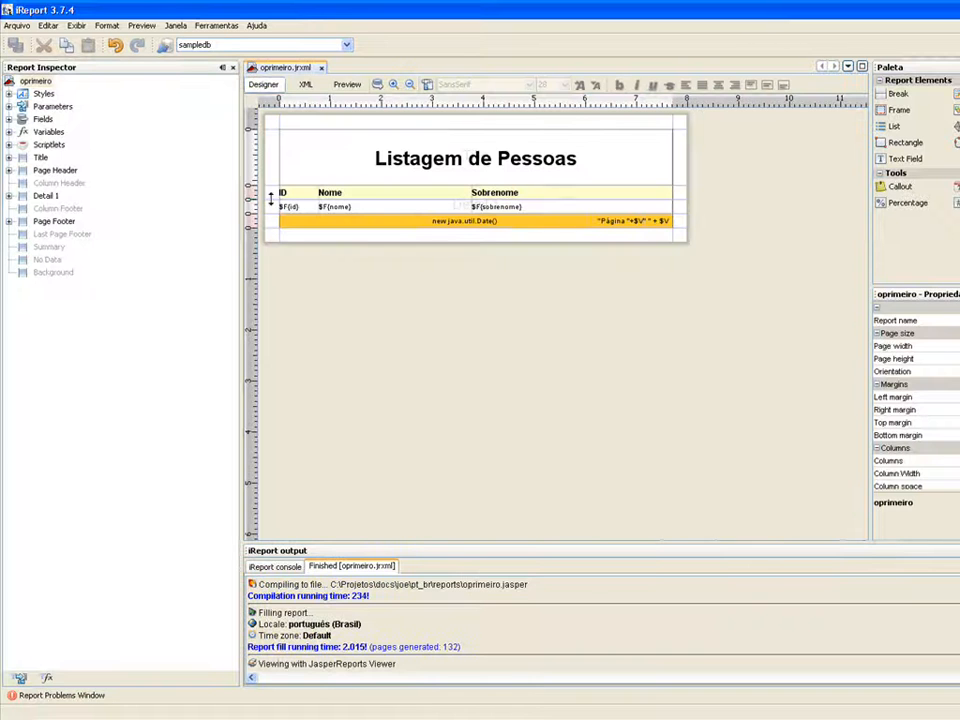
Add left padding to the id, nome and sobrenome fields in the Detail 1 band together
click(306, 210)
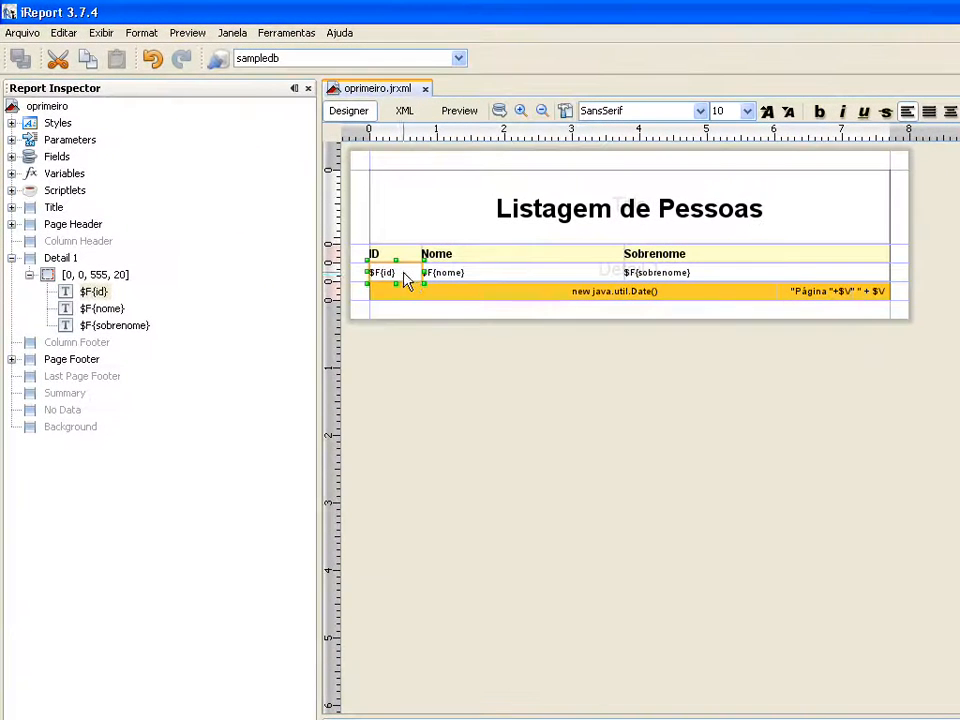
shift+click(485, 278)
shift+click(654, 277)
right_click(408, 273)
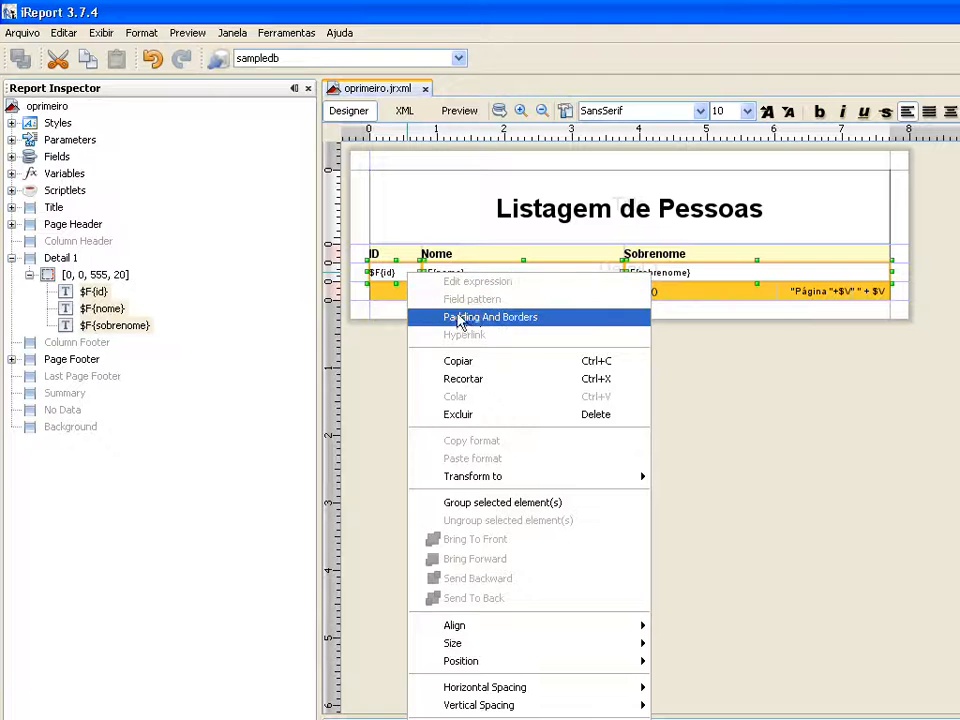
click(498, 318)
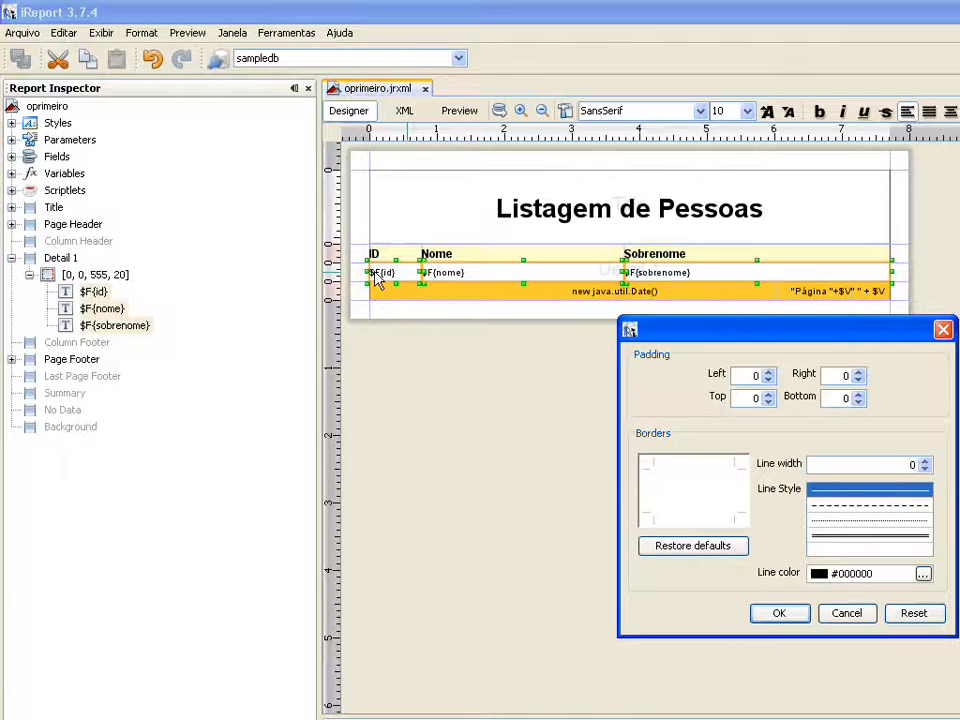
drag(745, 374, 757, 370)
click(793, 618)
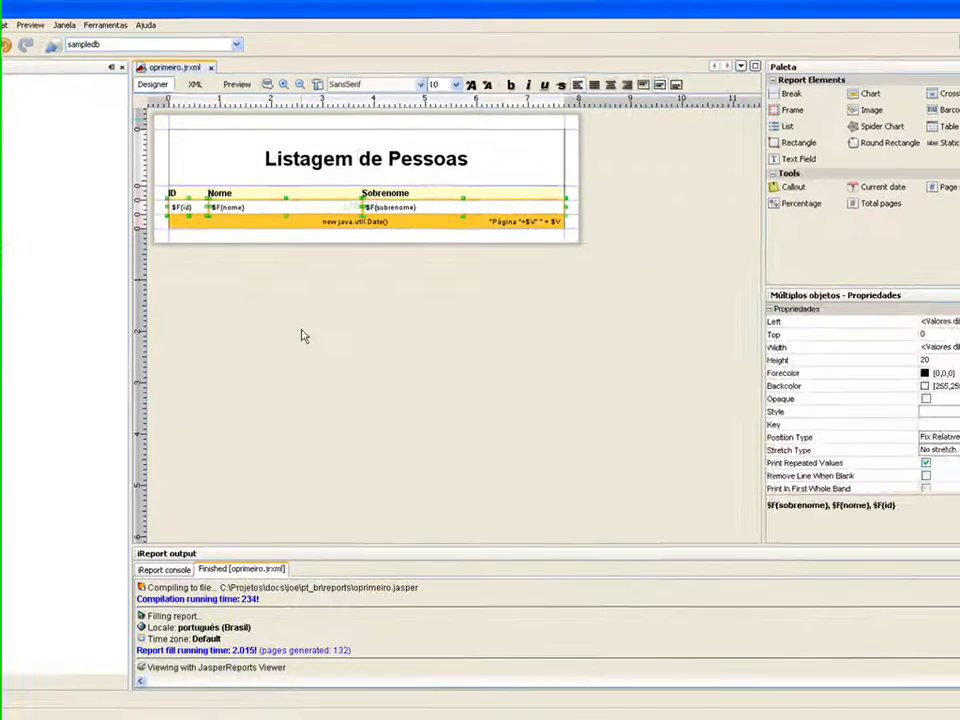
click(550, 441)
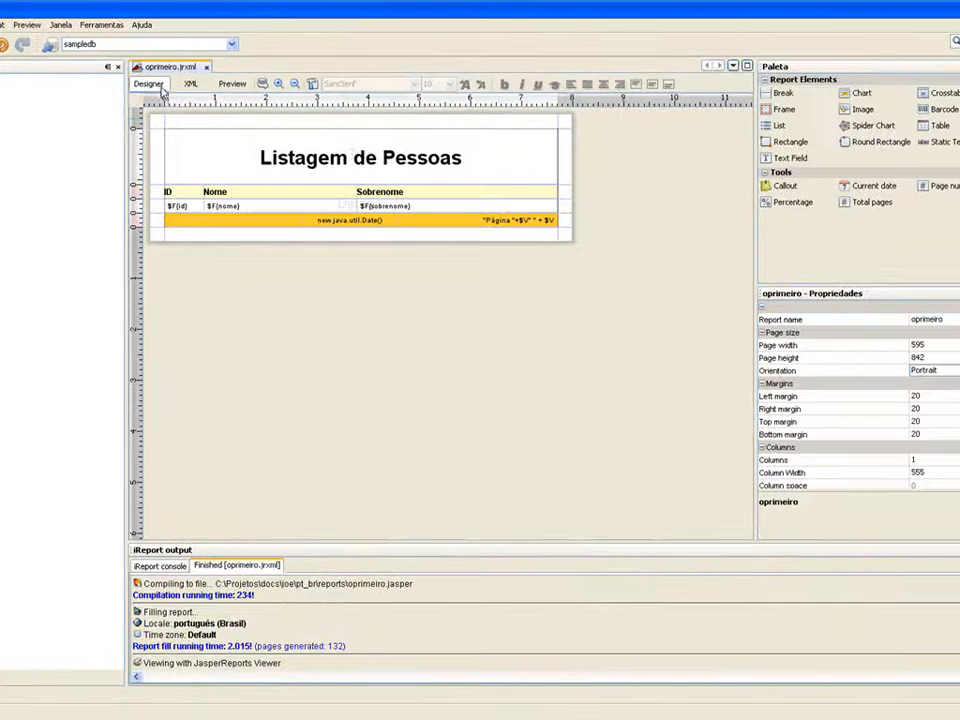
Preview the report to check the spacing of the detail fields from the borders, and return to the design view
click(232, 85)
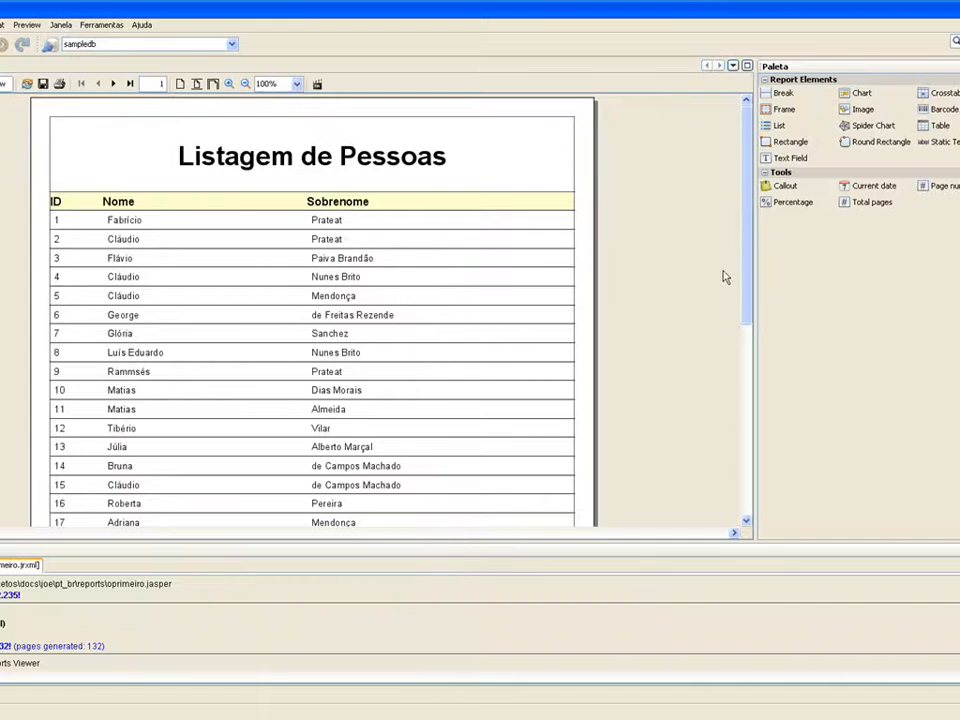
mouse_move(748, 274)
mouse_down()
mouse_move(733, 421)
mouse_move(735, 279)
mouse_up()
mouse_move(746, 226)
mouse_down()
mouse_move(746, 360)
mouse_move(746, 211)
mouse_up()
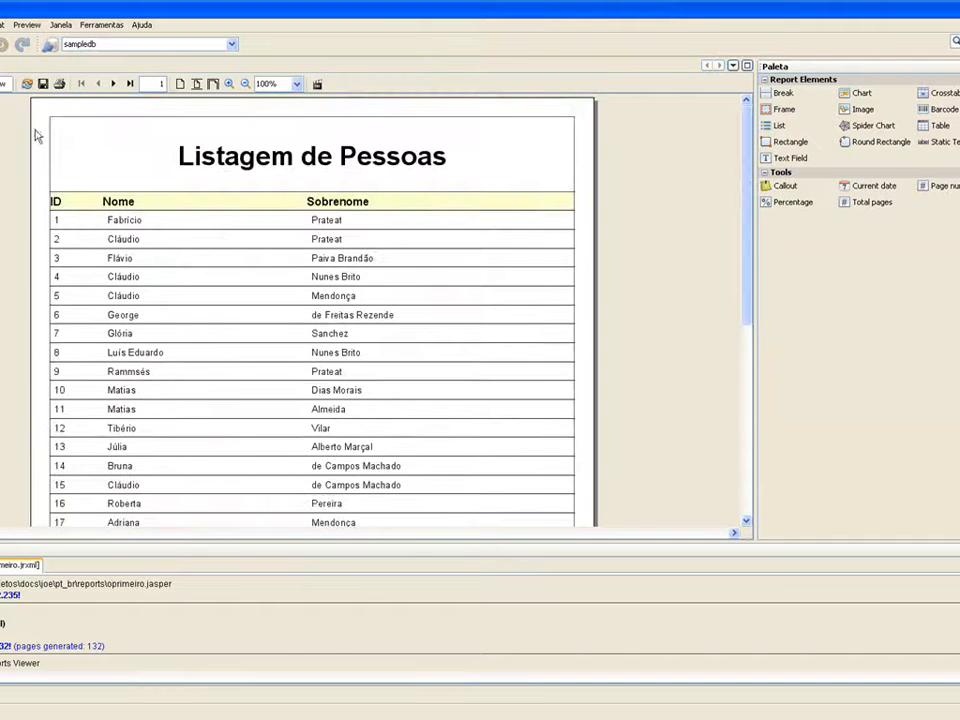
click(0, 84)
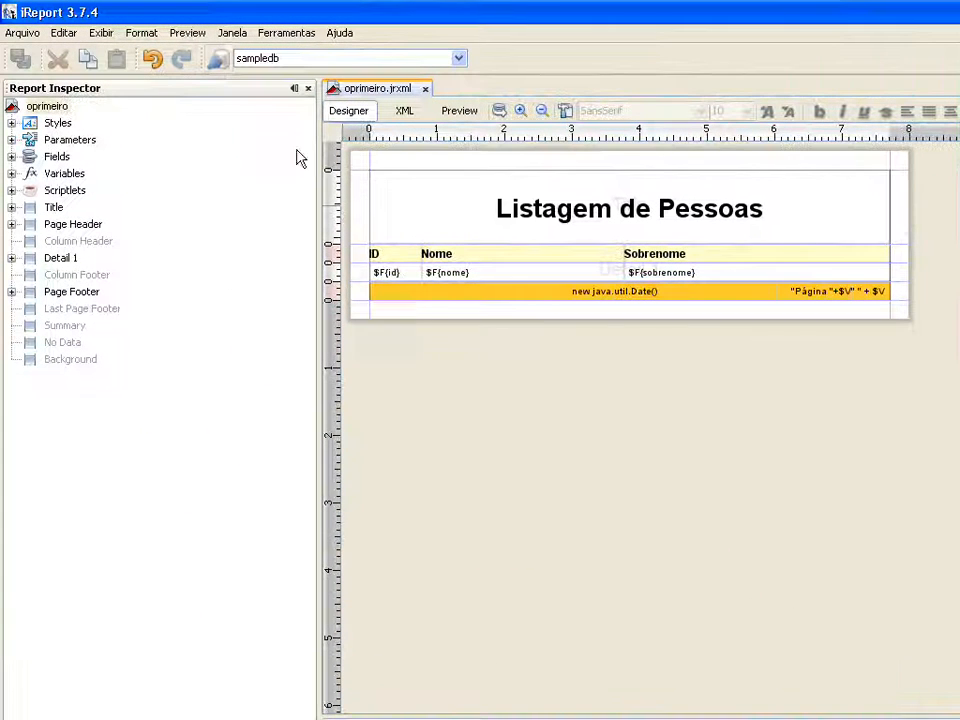
Set the preview format to PDF and run the report to generate oprimeiro.pdf
click(188, 33)
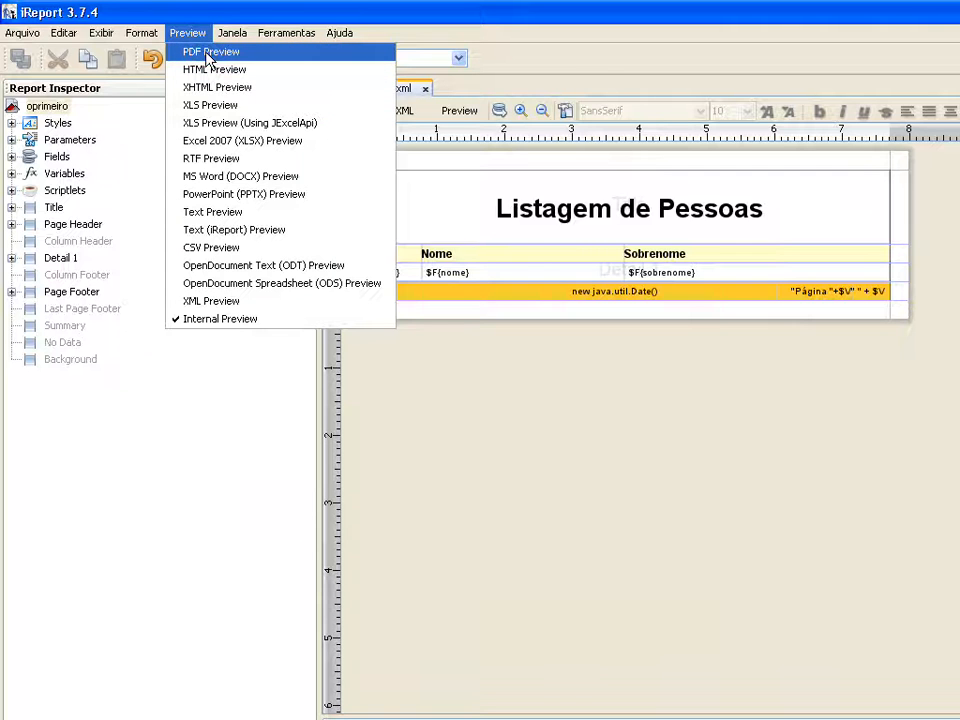
click(206, 53)
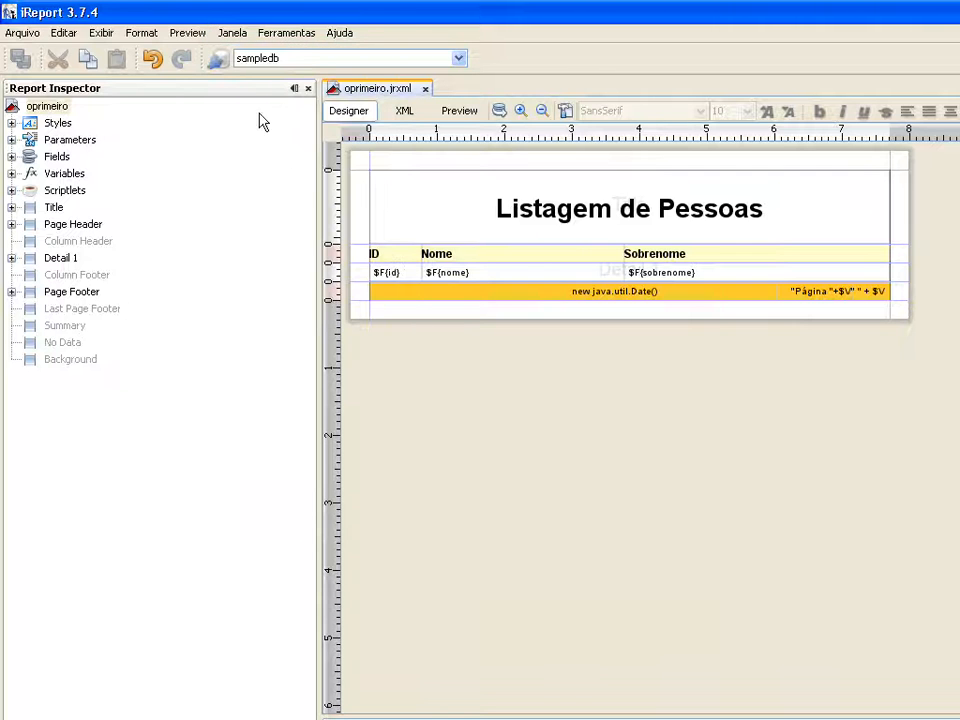
click(459, 111)
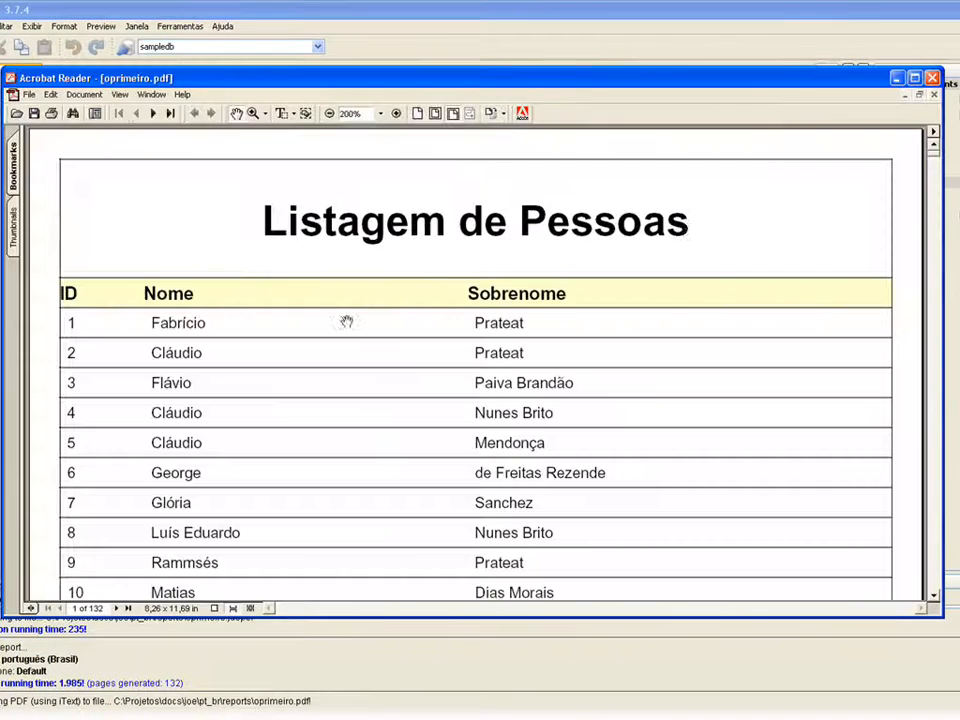
In Acrobat Reader, examine the PDF's layout full-page in a maximized window, page through to page 10, and close the reader
click(914, 77)
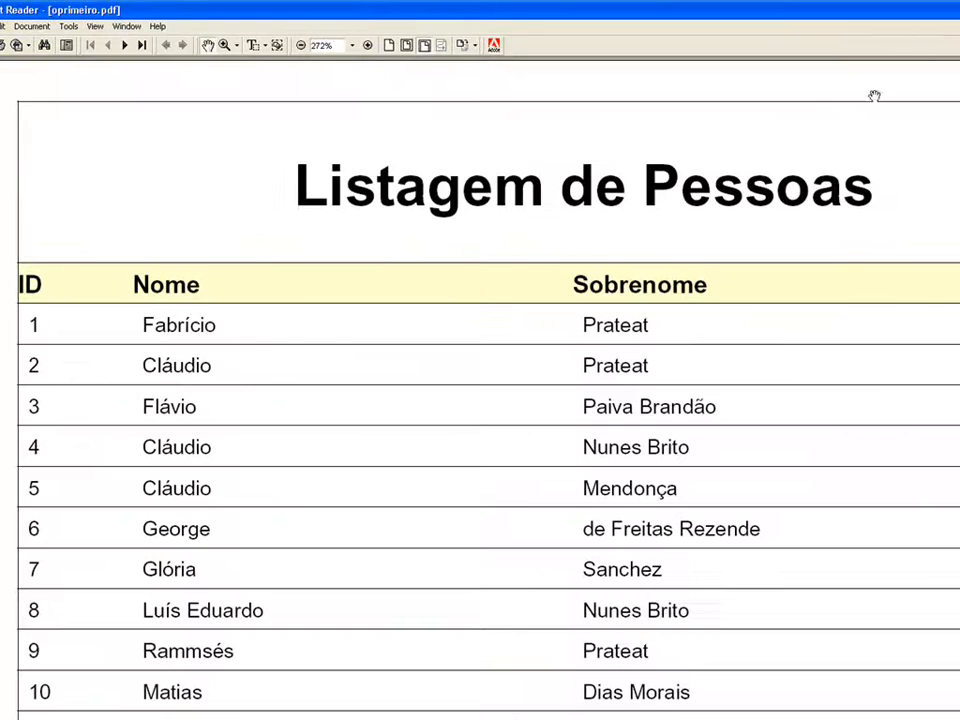
click(407, 46)
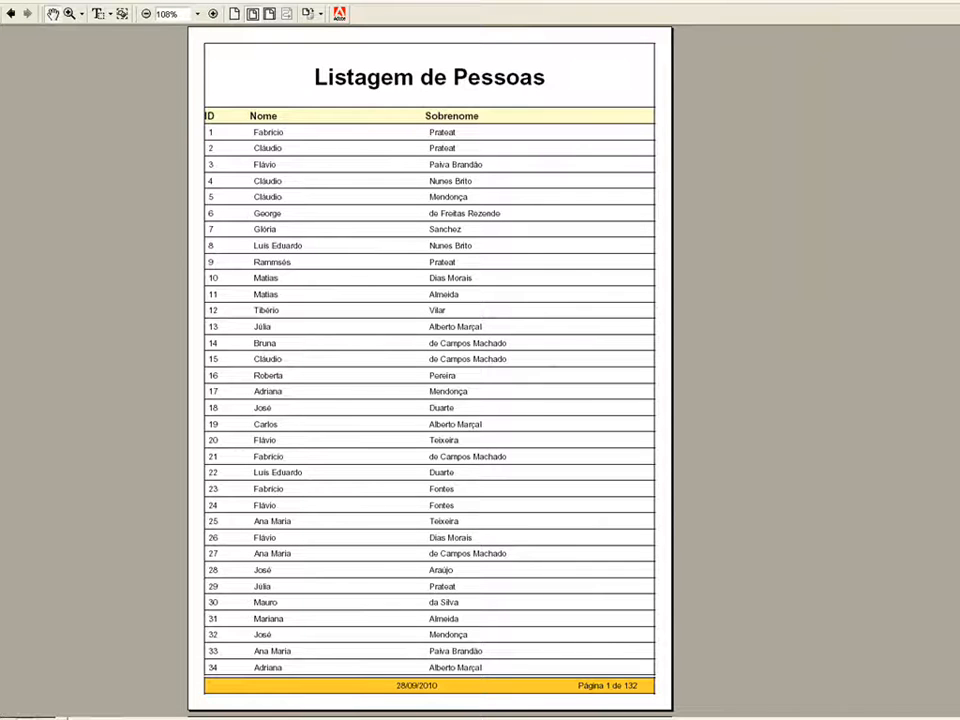
key(Page_Down)
key(Page_Down)
key(Page_Down)
key(Page_Down)
key(Page_Down)
key(Page_Down)
key(Page_Down)
key(Page_Down)
key(Page_Down)
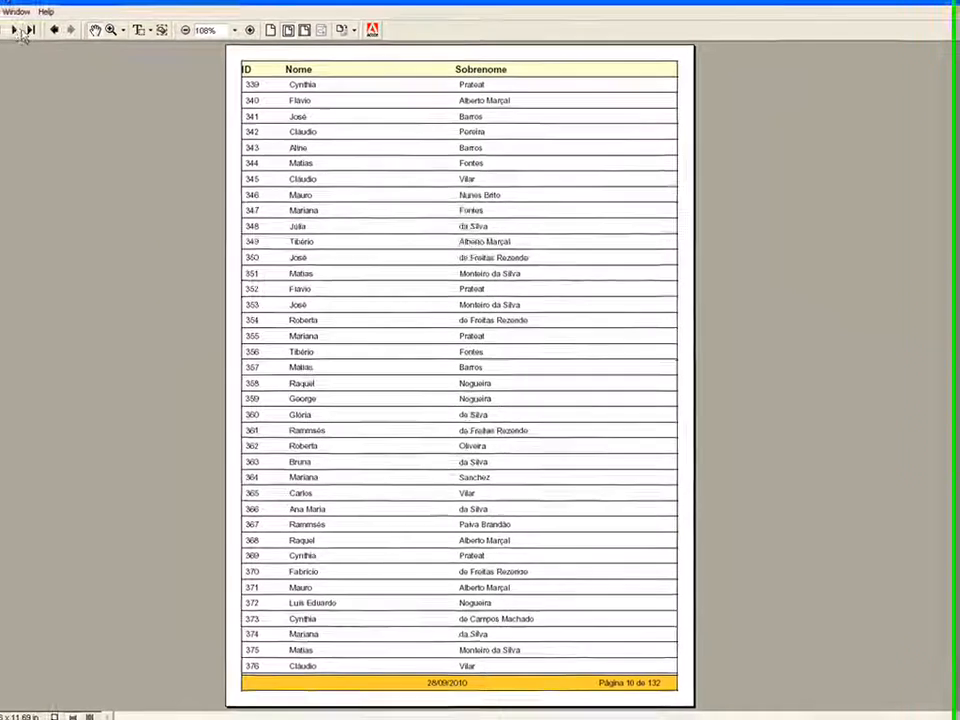
key(alt+F4)
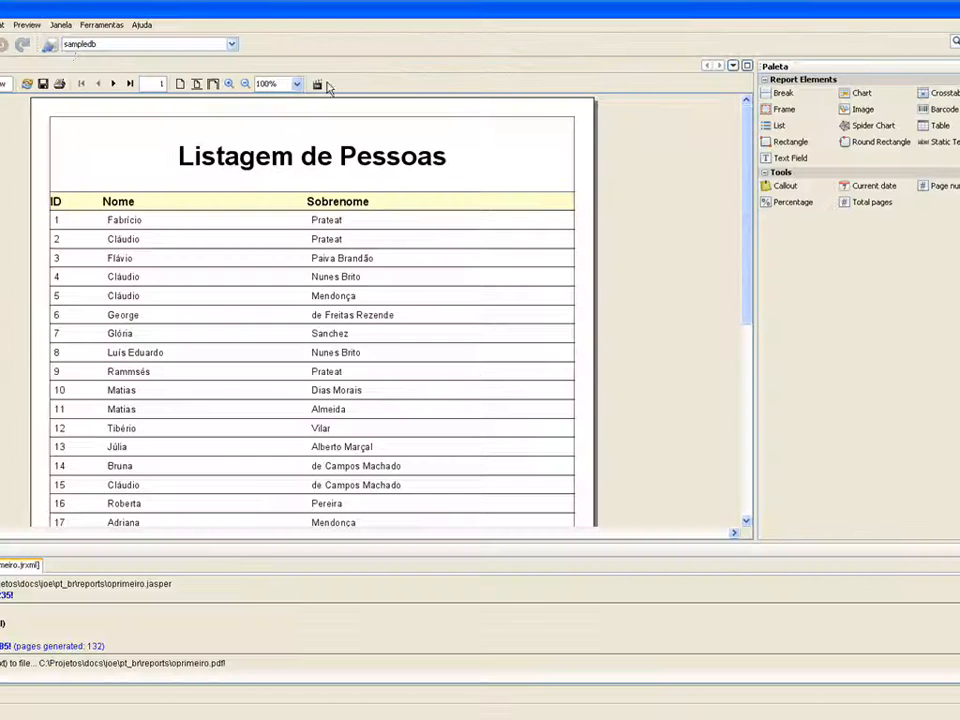
Set the preview format to XLS and rerun the report from the design view to generate oprimeiro.xls
click(29, 25)
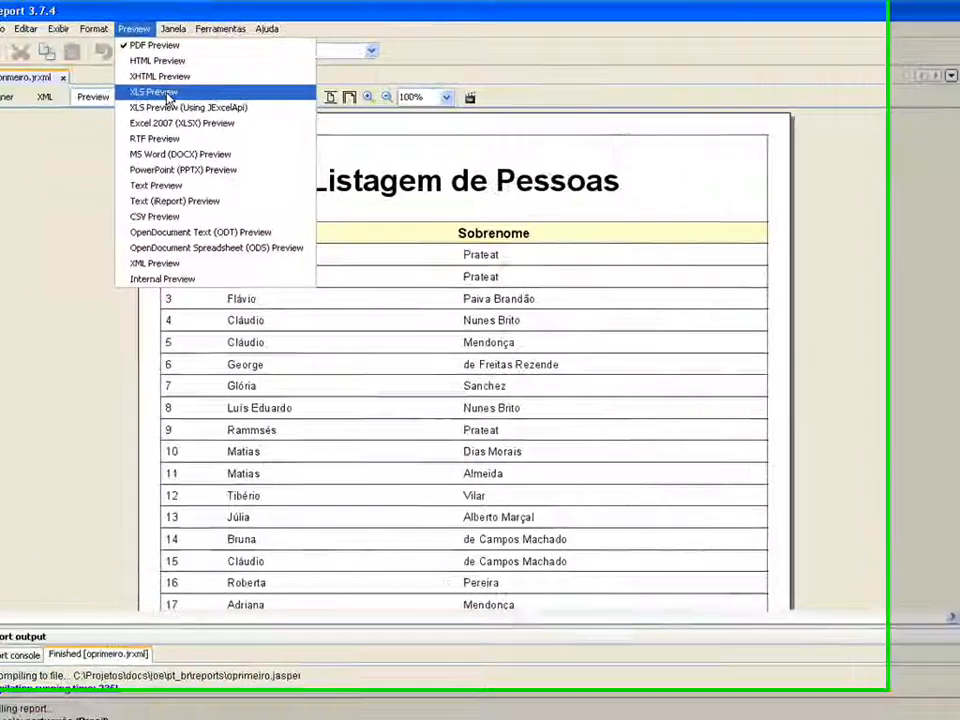
click(166, 93)
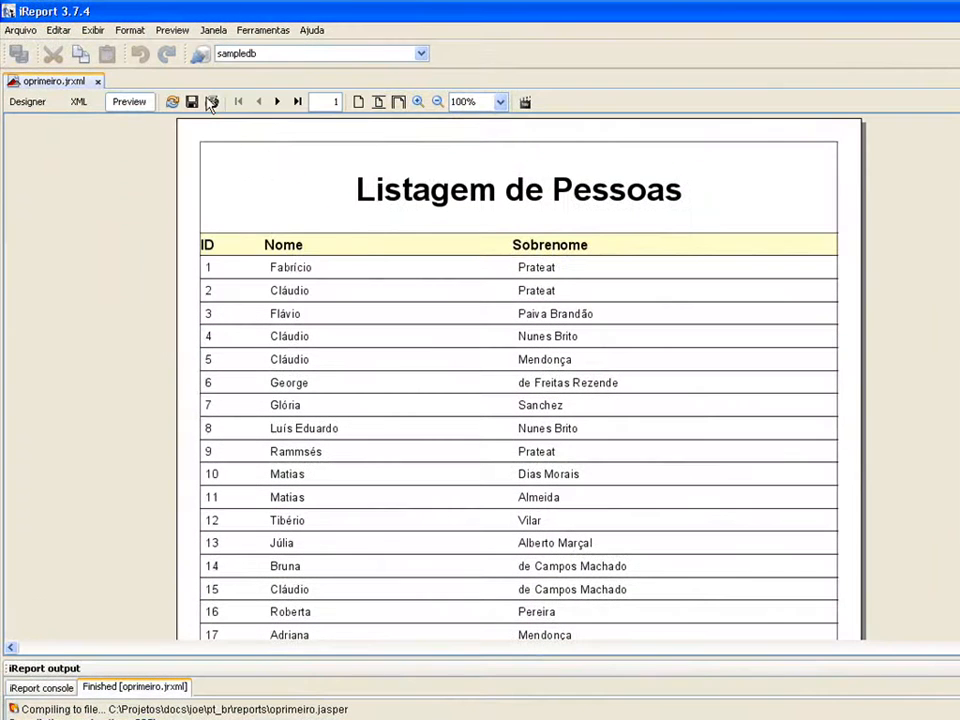
click(30, 102)
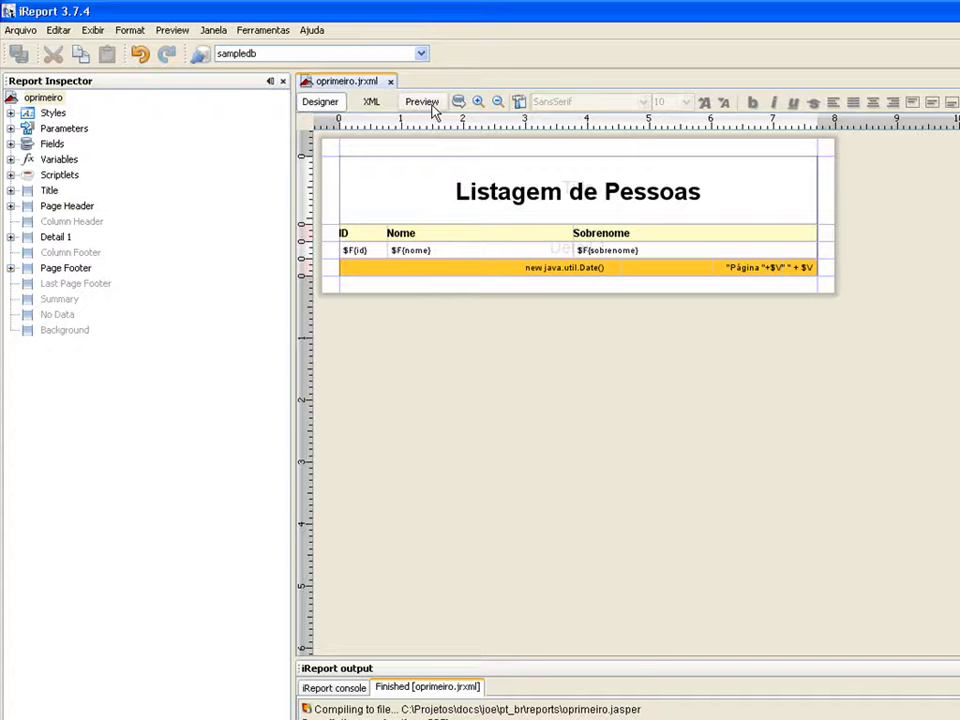
click(424, 103)
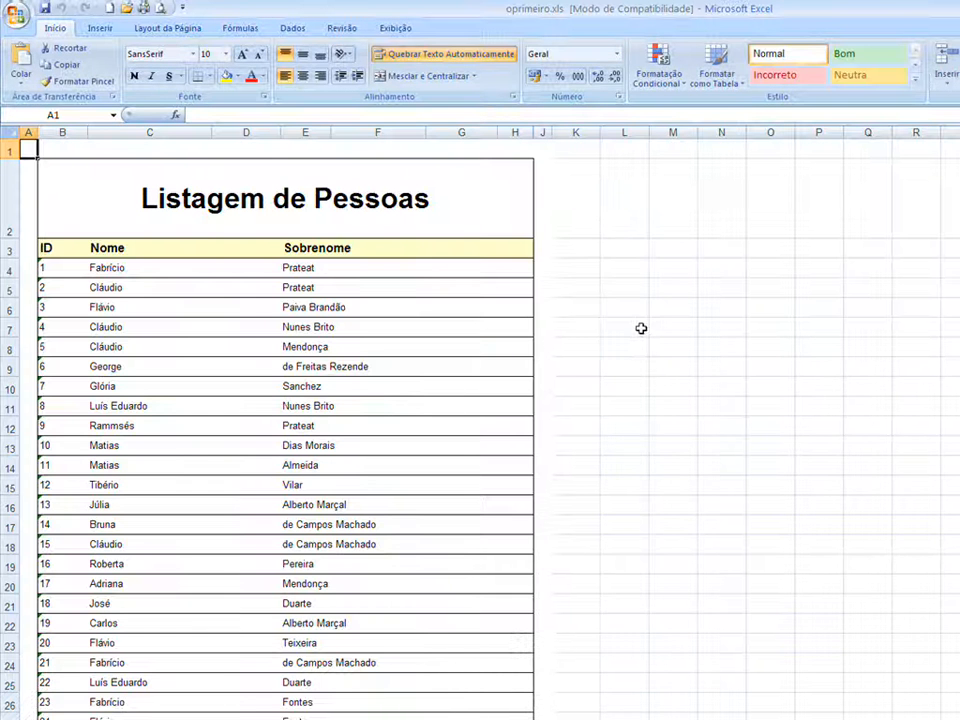
In Excel, examine the exported people list across its first pages and select the name and surname cells in rows 7 to 18
click(641, 328)
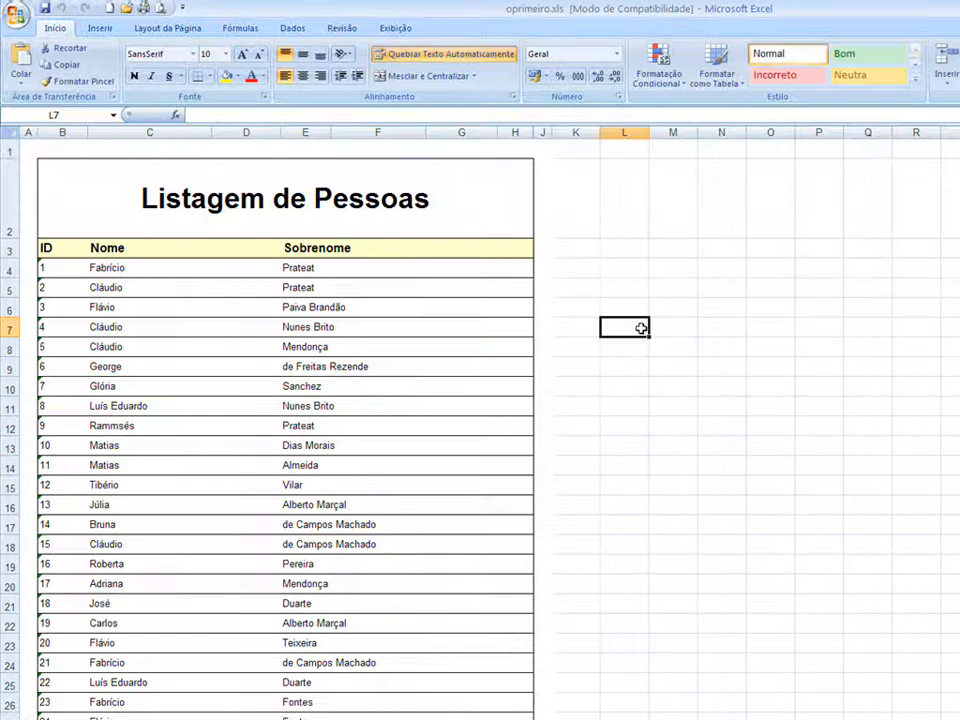
scroll(653, 333, down, 5)
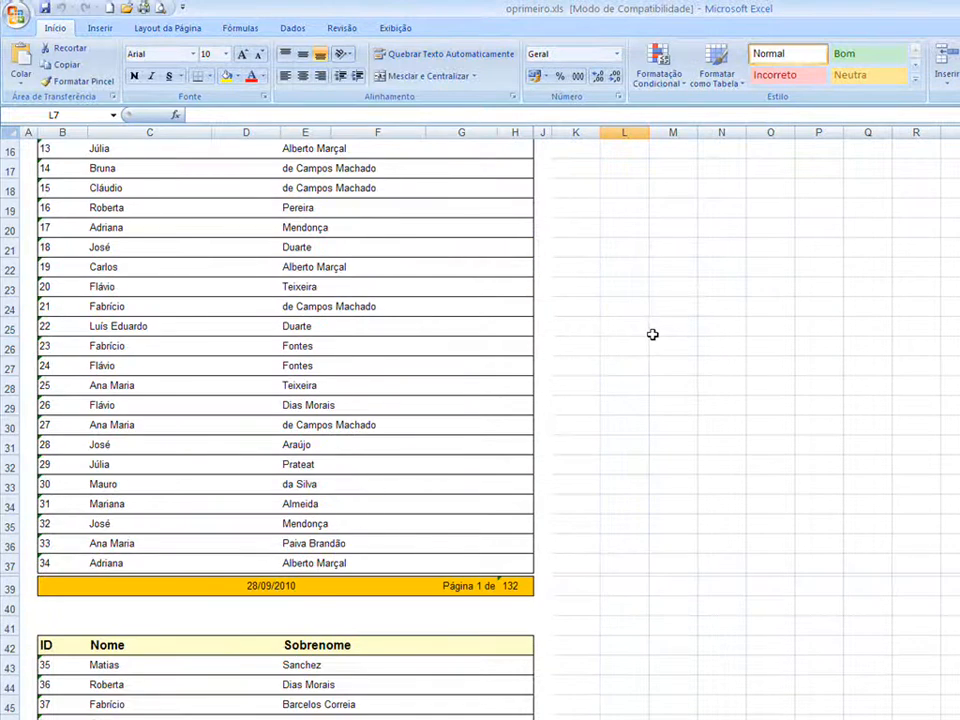
scroll(652, 334, down, 13)
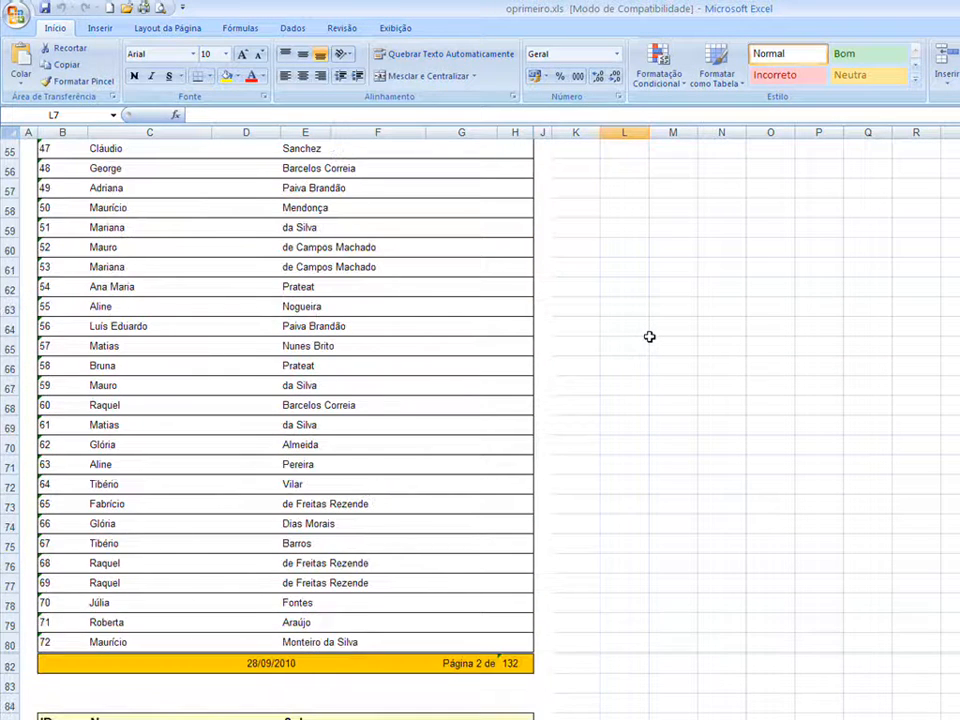
scroll(649, 337, down, 1)
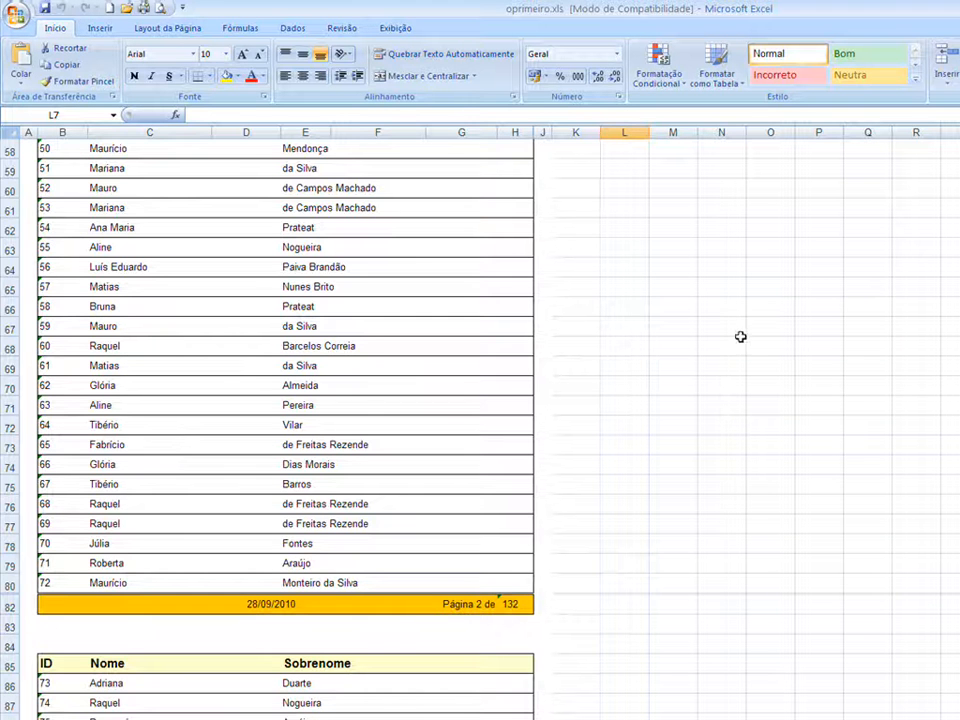
scroll(740, 335, up, 19)
drag(84, 324, 336, 545)
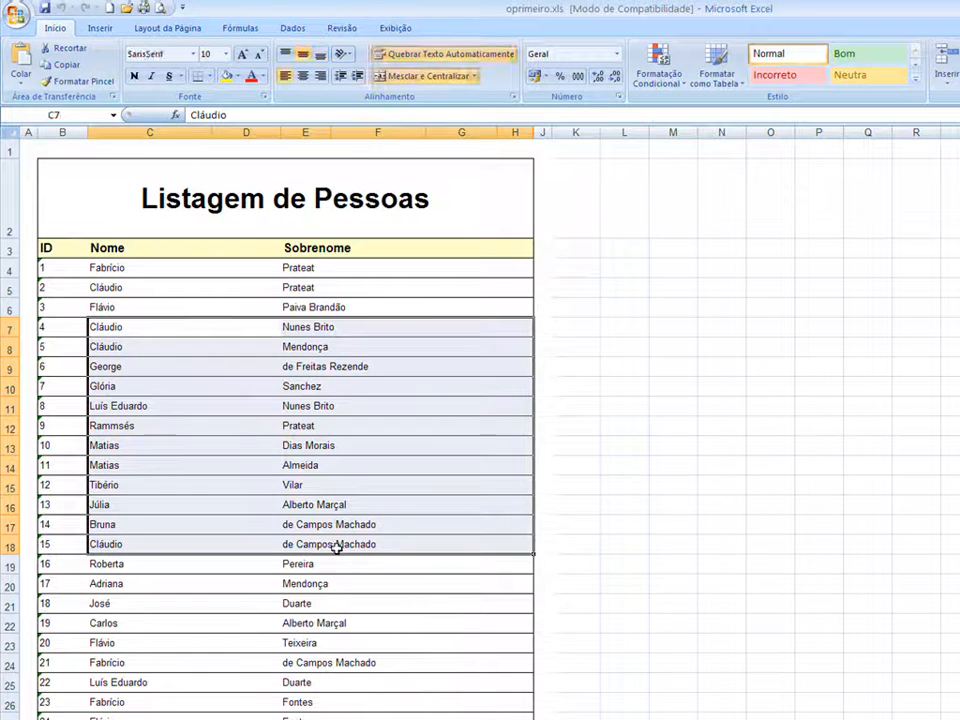
Examine the exported spreadsheet's rows down to the first page footer and the following column header, clearing the cell selection
click(630, 446)
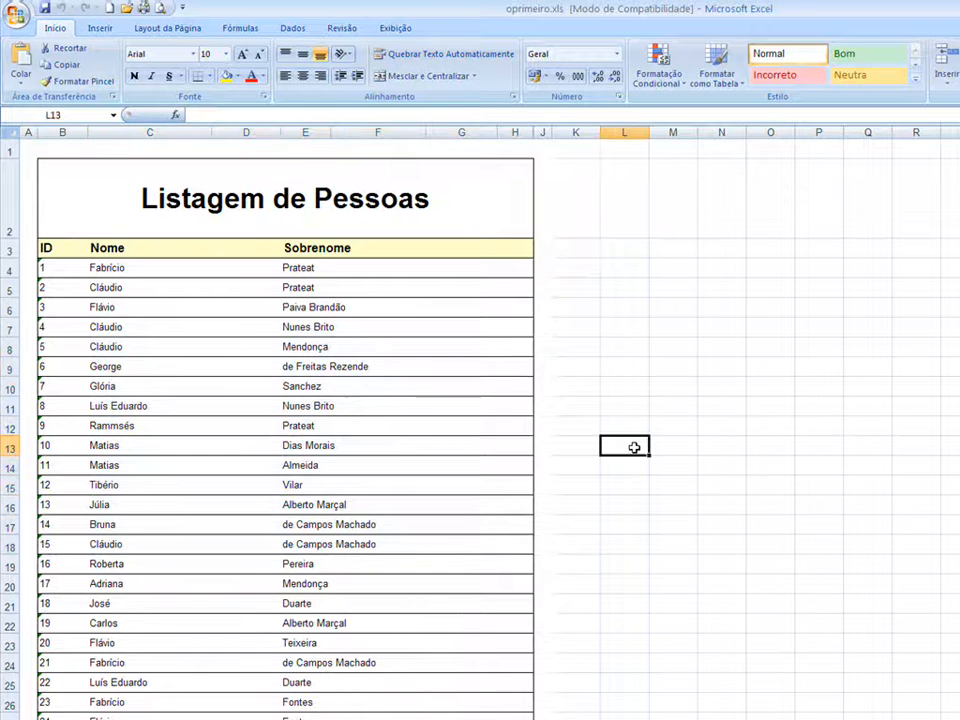
click(582, 364)
scroll(583, 365, down, 5)
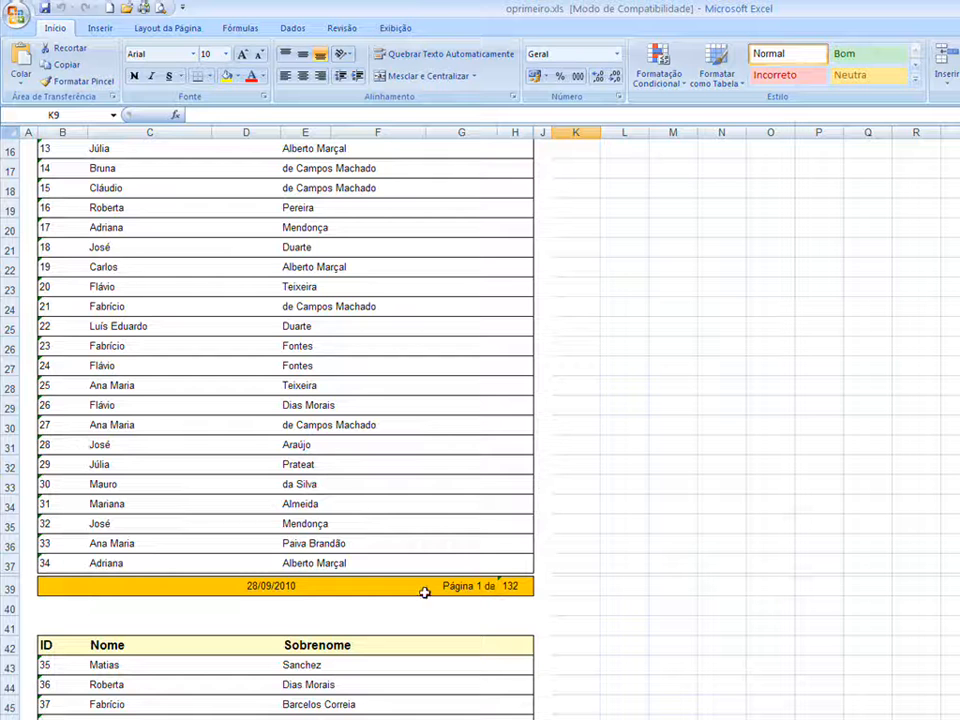
click(592, 548)
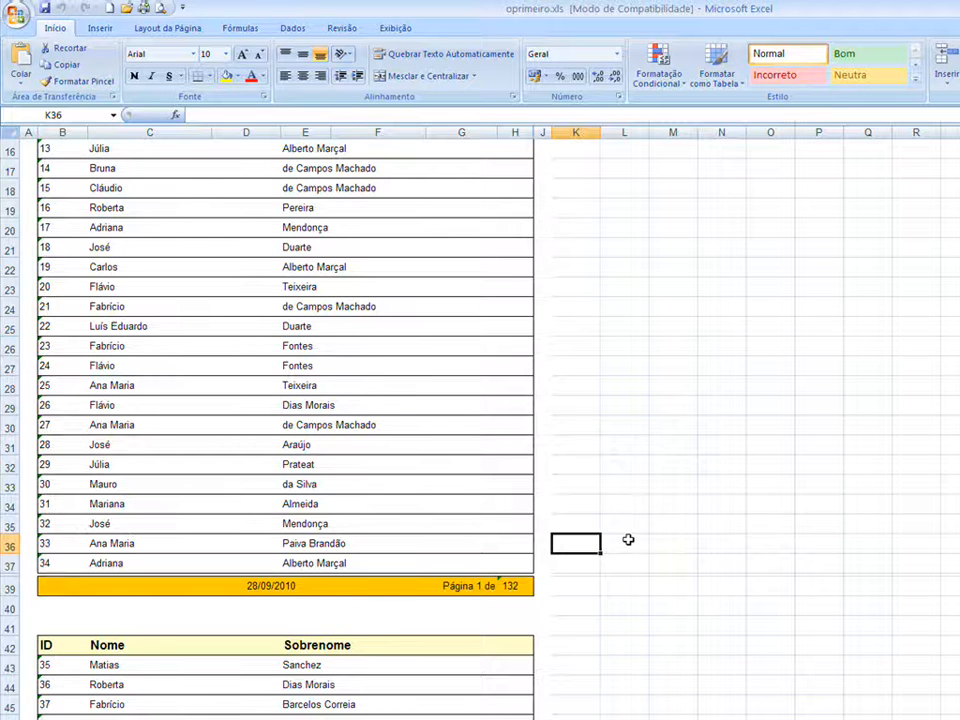
scroll(630, 538, up, 5)
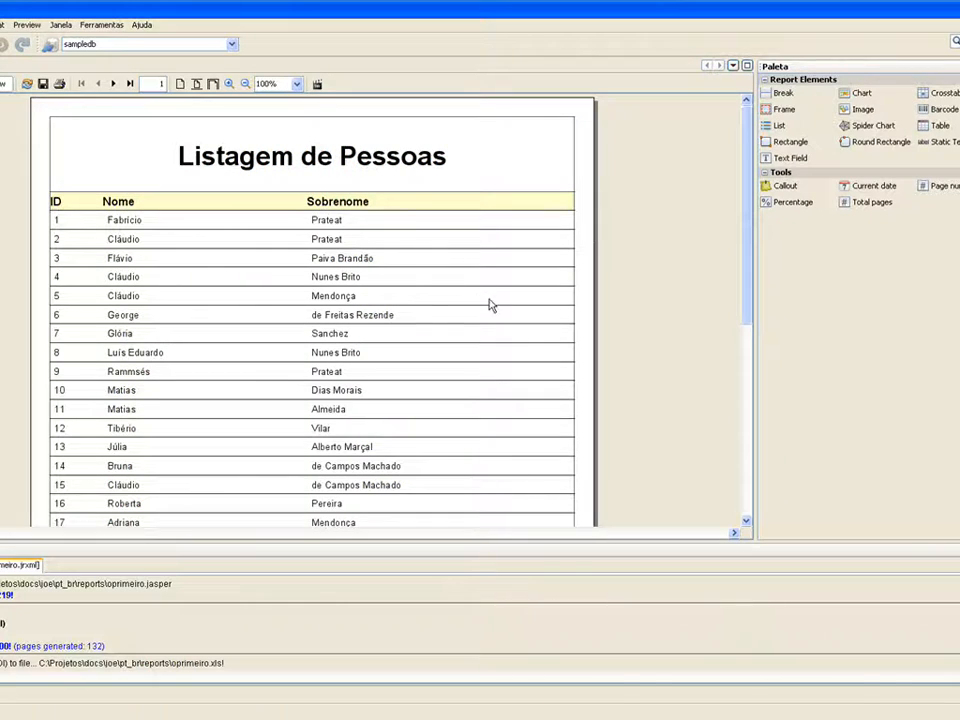
Switch back to iReport, set the preview format to HTML from the design view, and run the report to generate oprimeiro.html
click(201, 124)
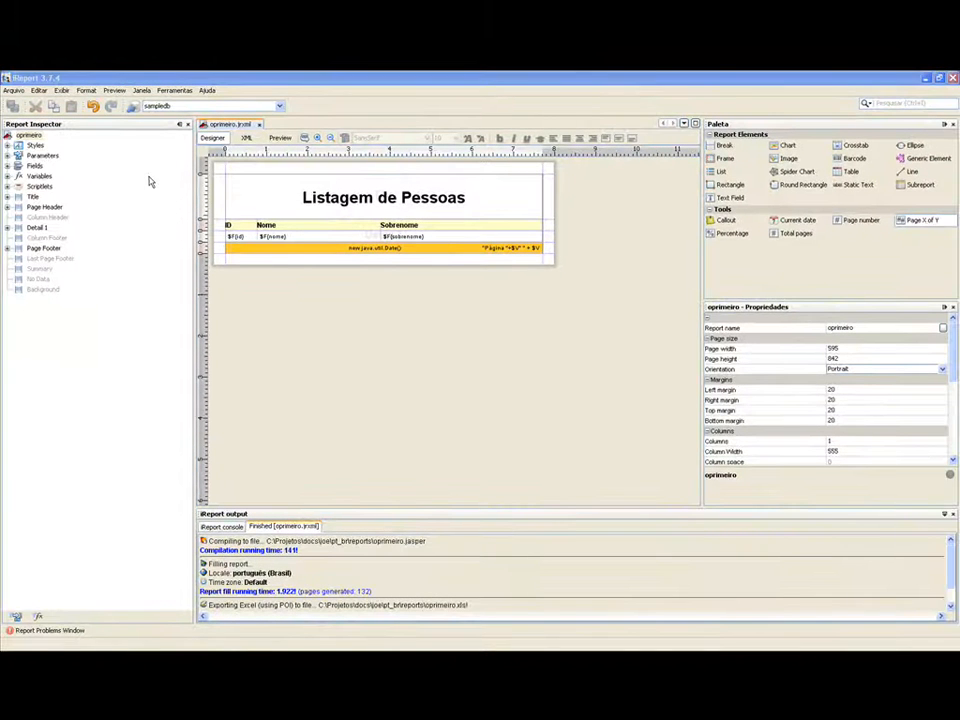
click(115, 90)
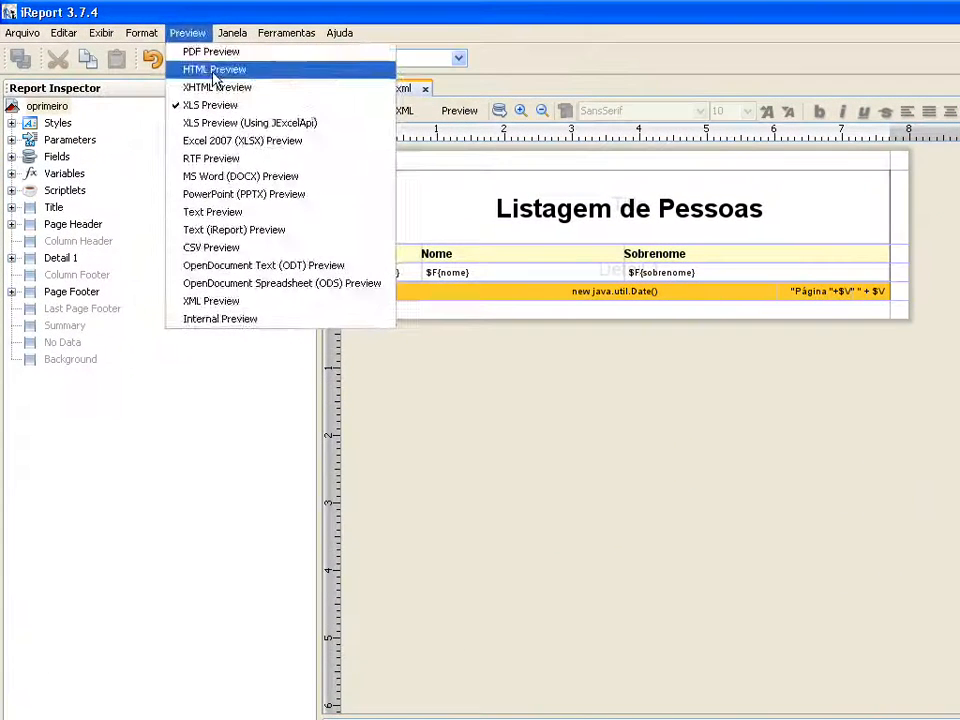
click(167, 107)
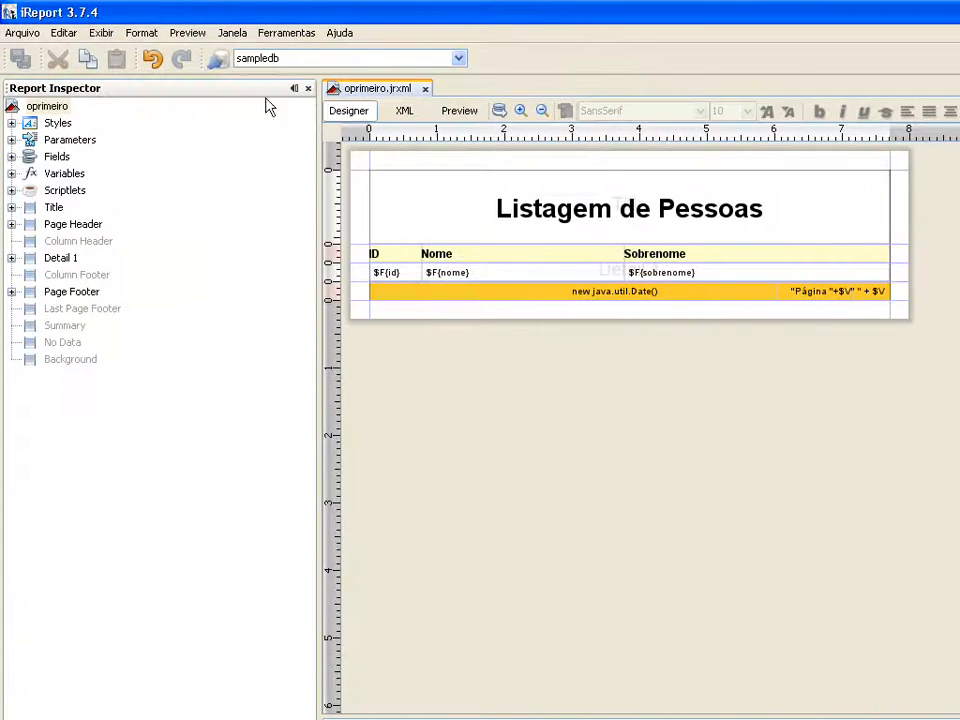
click(460, 112)
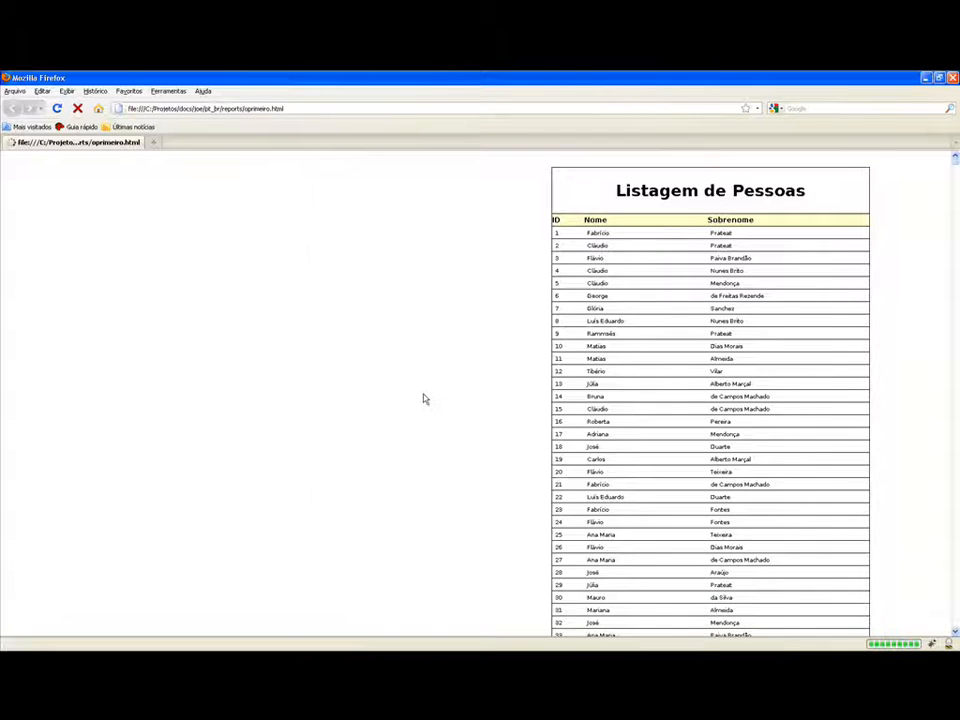
In Firefox, examine the HTML report's first pages, compare it with the iReport preview, and return to the report's design view
scroll(475, 388, down, 8)
scroll(475, 390, down, 20)
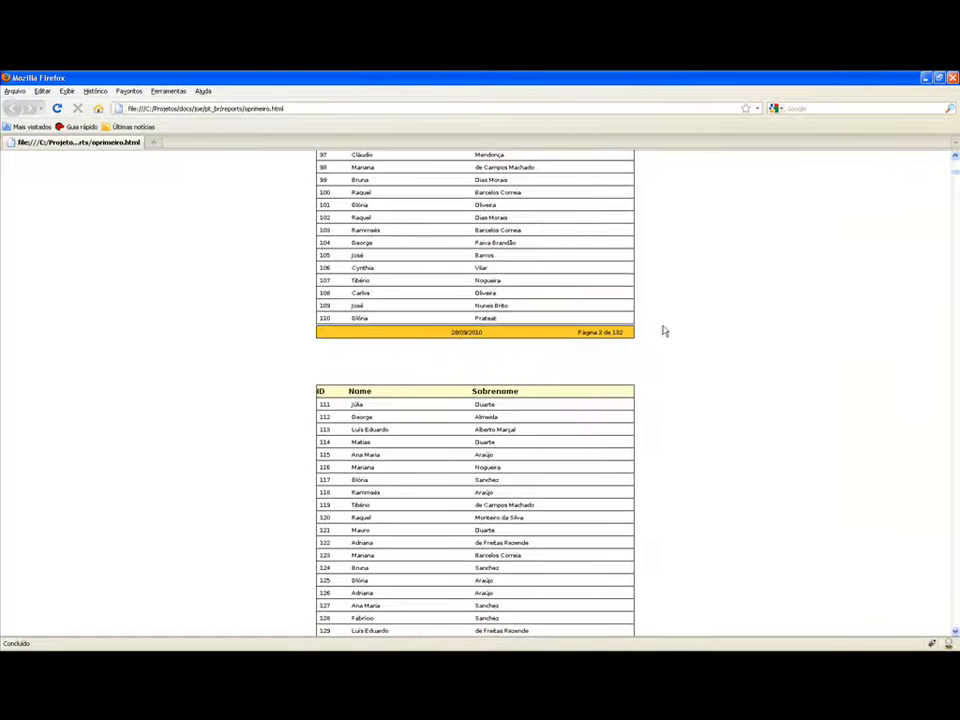
drag(954, 172, 954, 161)
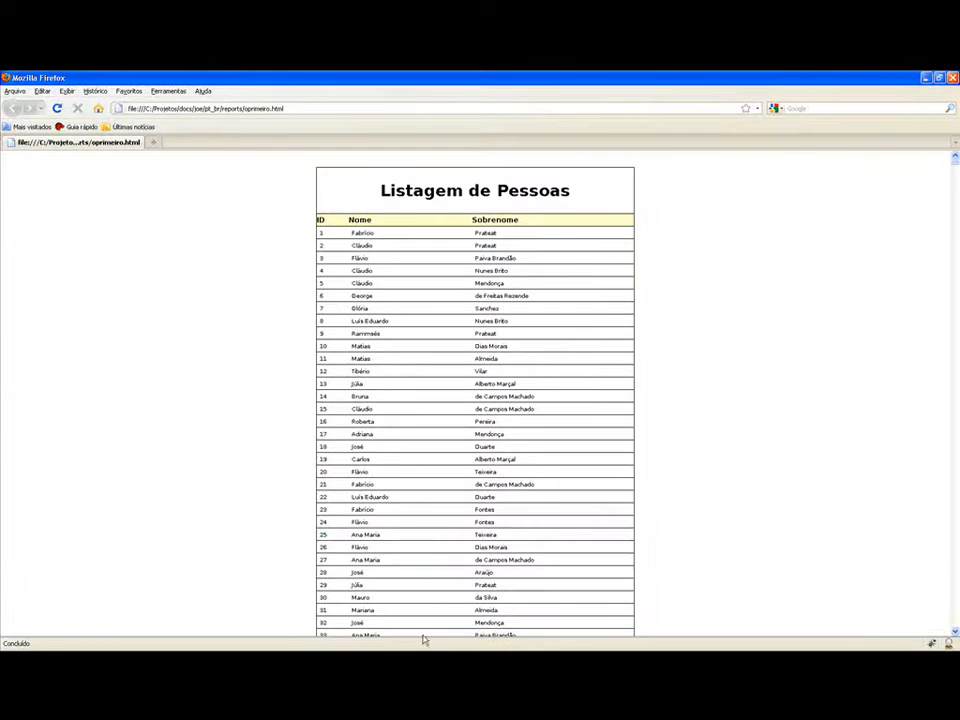
key(alt+Tab)
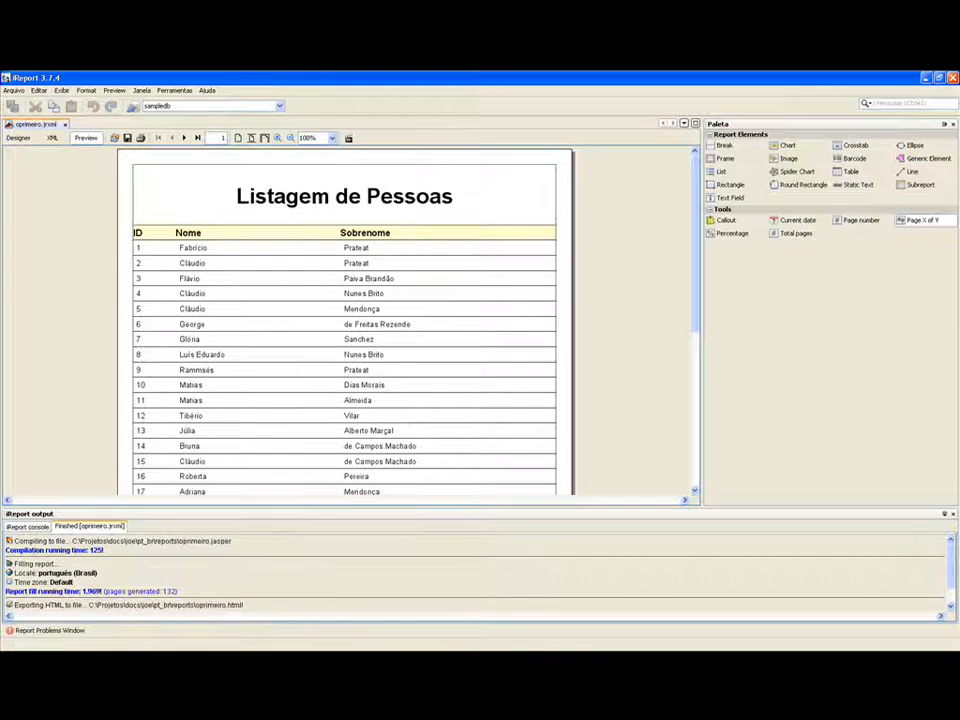
key(alt+Tab)
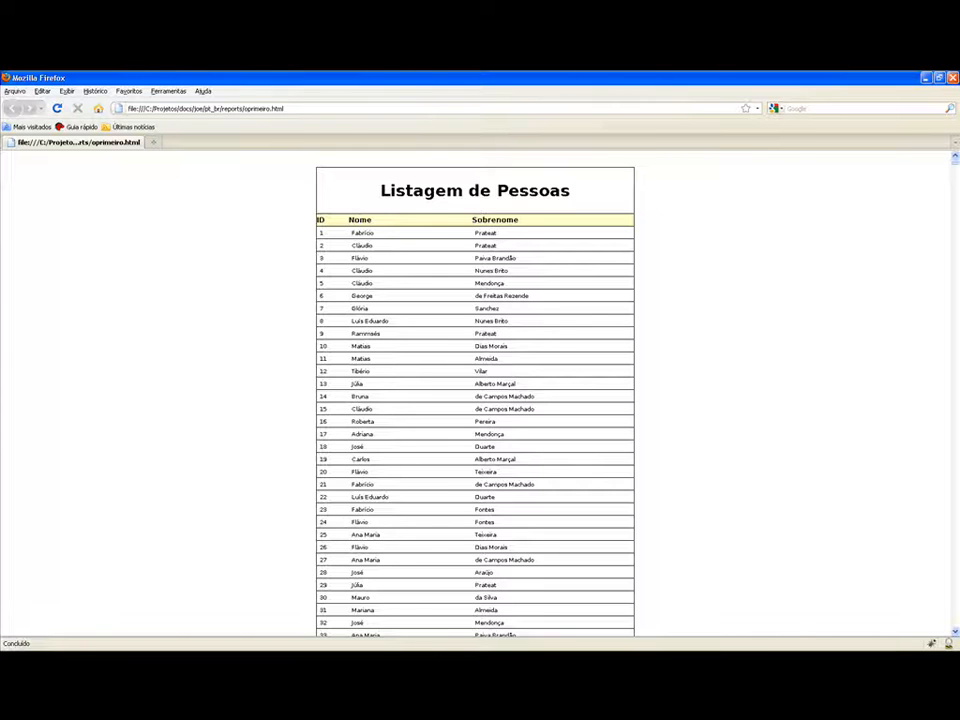
key(alt+Tab)
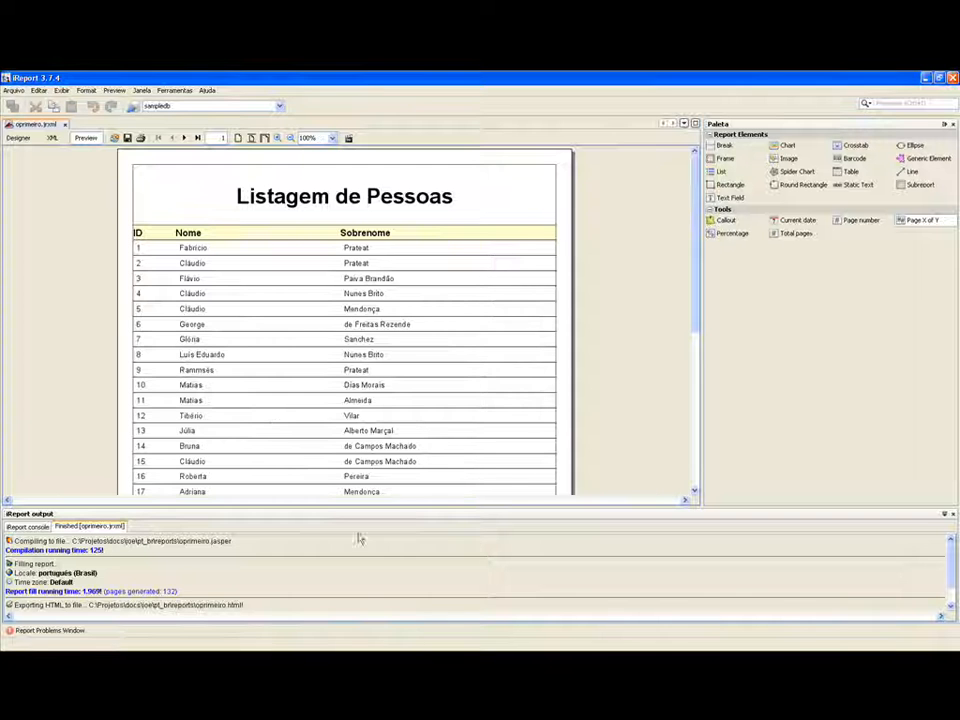
click(18, 137)
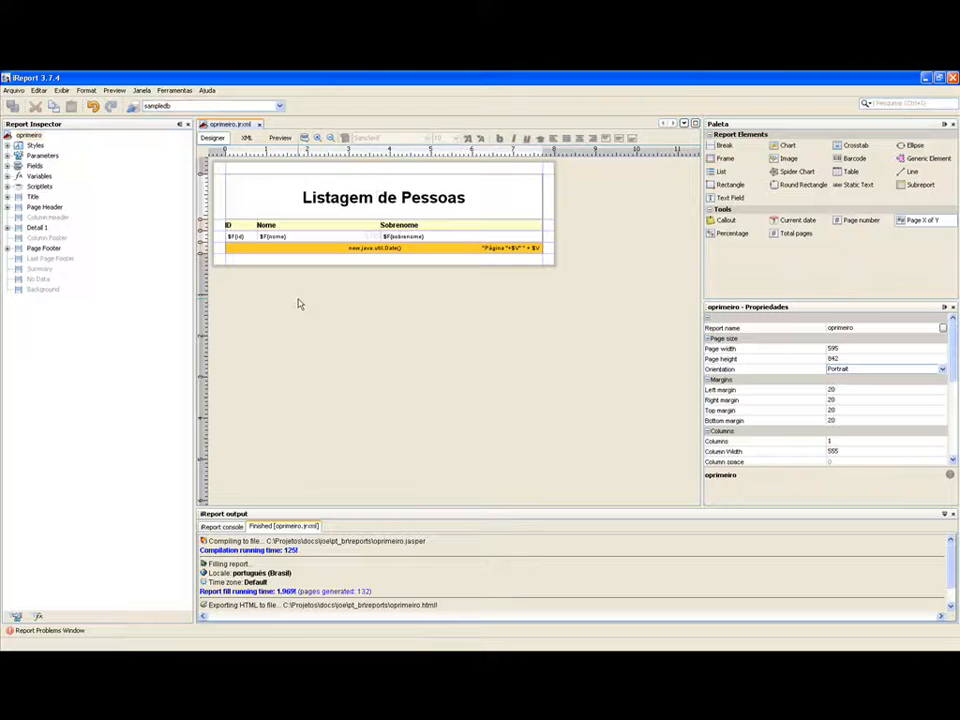